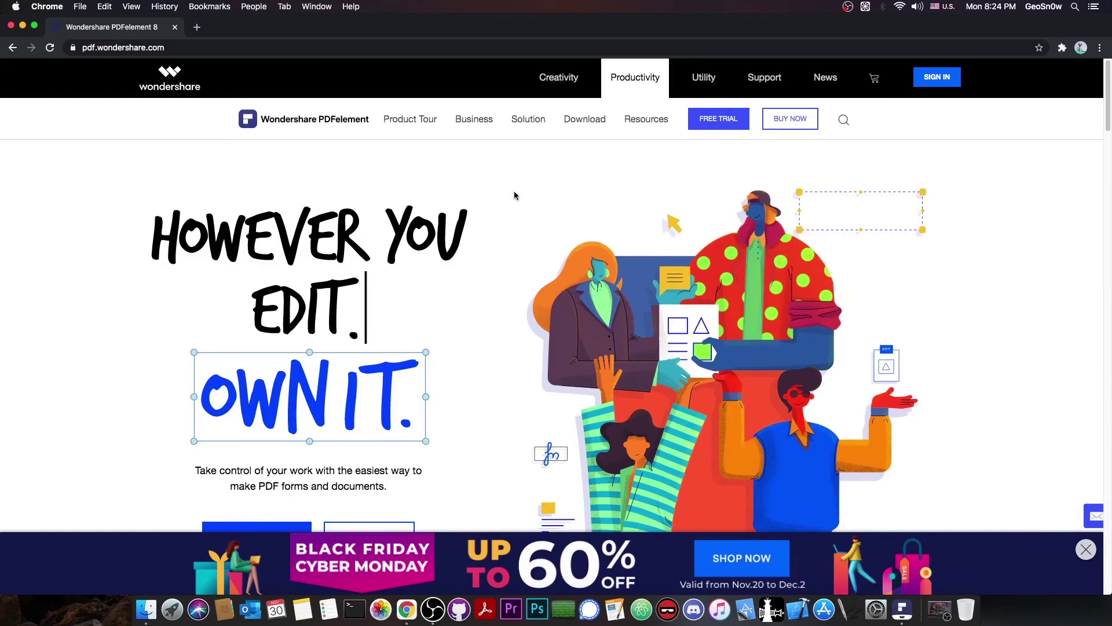
Scroll through the PDFelement website, then minimise Chrome
scroll(514, 191, "down", 3)
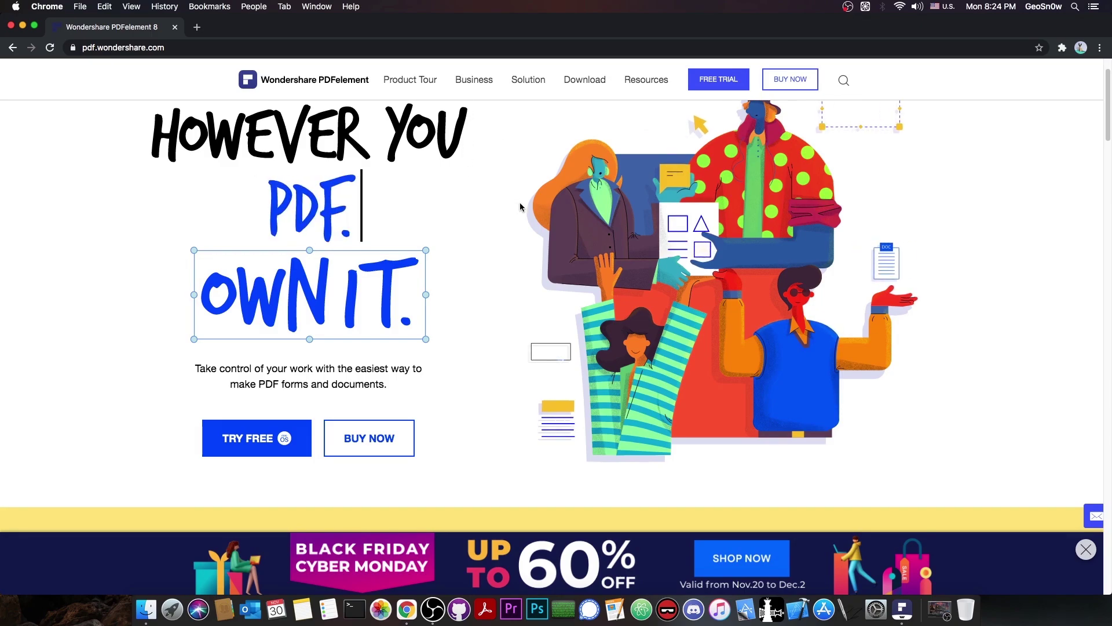
scroll(528, 205, "down", 10)
scroll(579, 202, "up", 2)
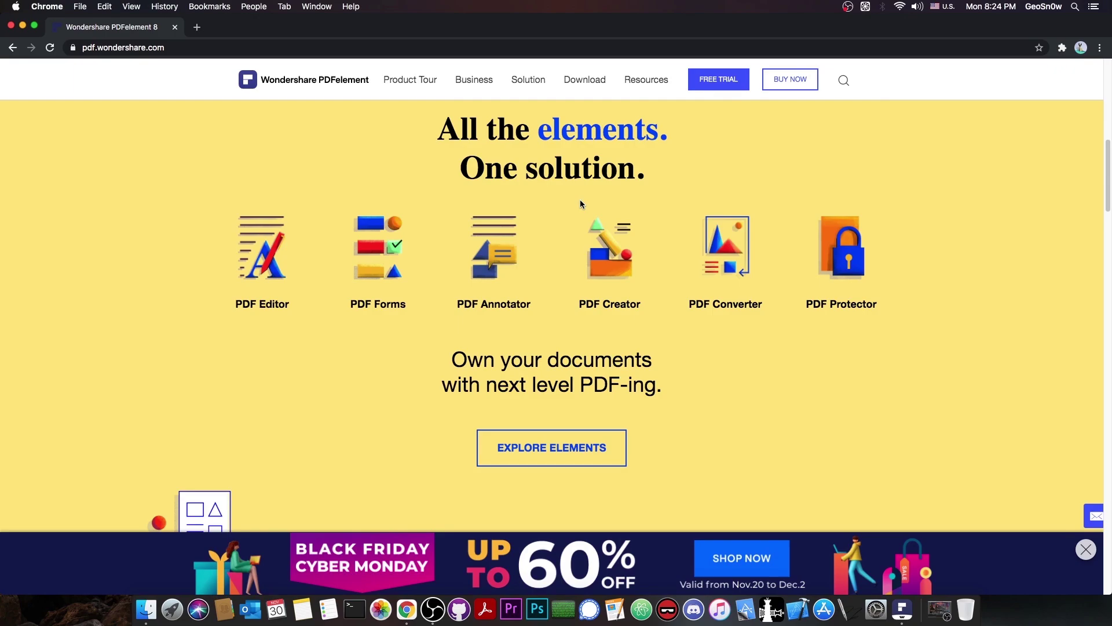
scroll(580, 203, "down", 5)
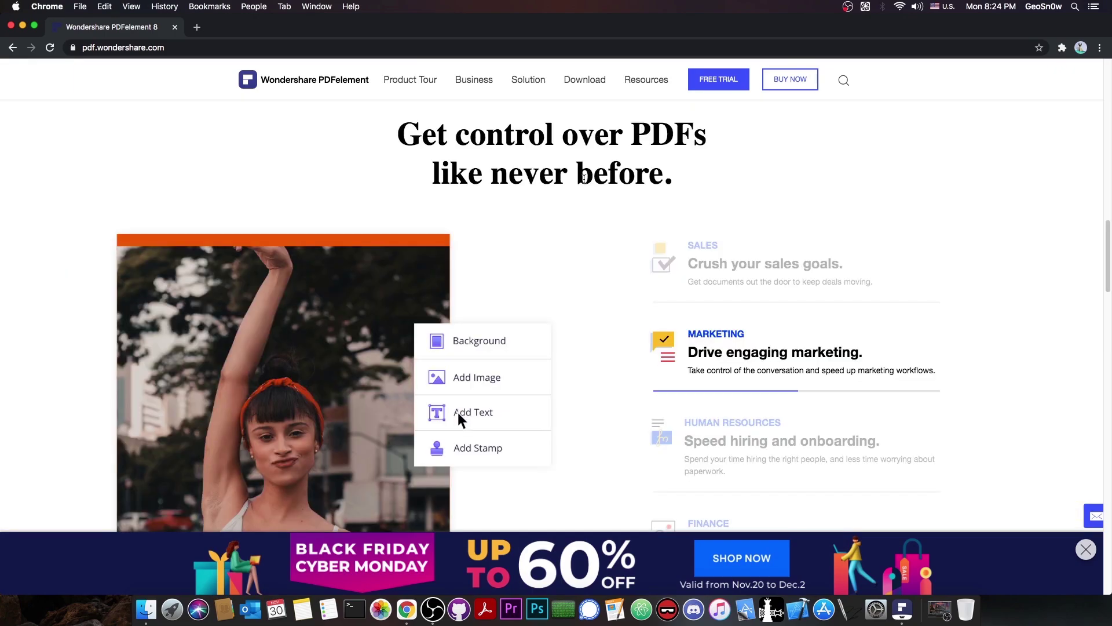
scroll(583, 178, "down", 1)
scroll(585, 184, "up", 15)
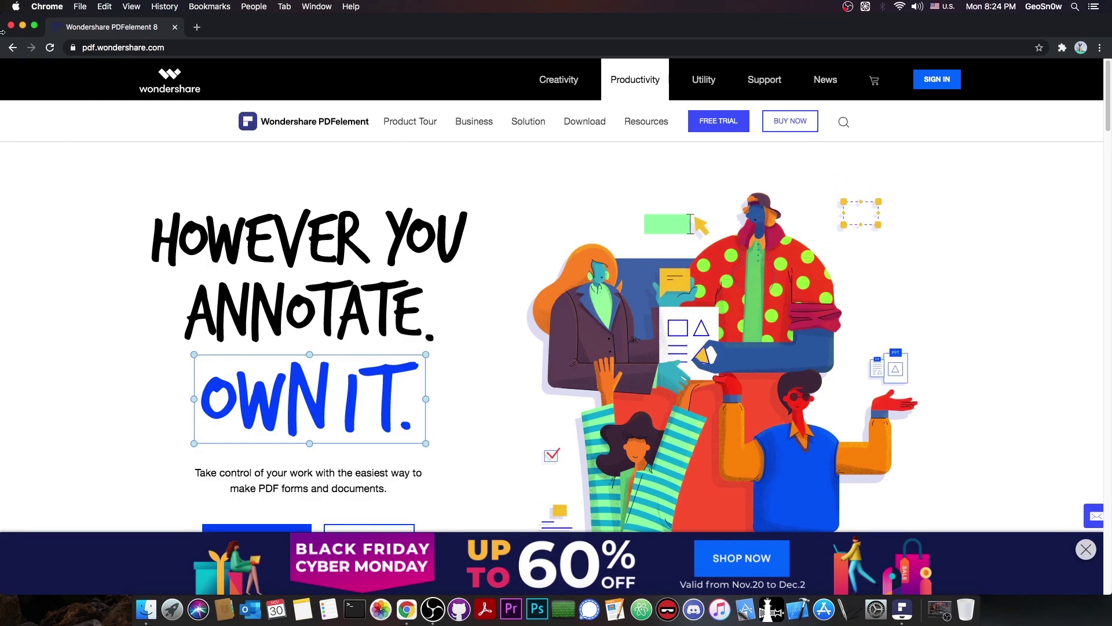
left_click(22, 25)
Launch PDFelement and open Term Paper.pdf from the recent files
left_click(886, 613)
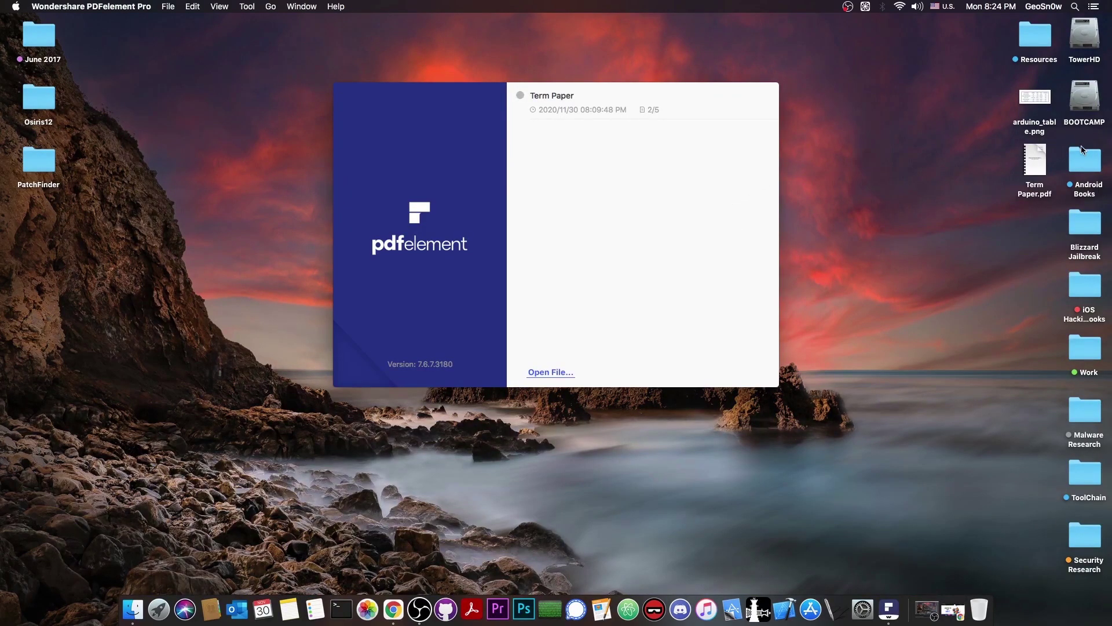
left_click(1041, 199)
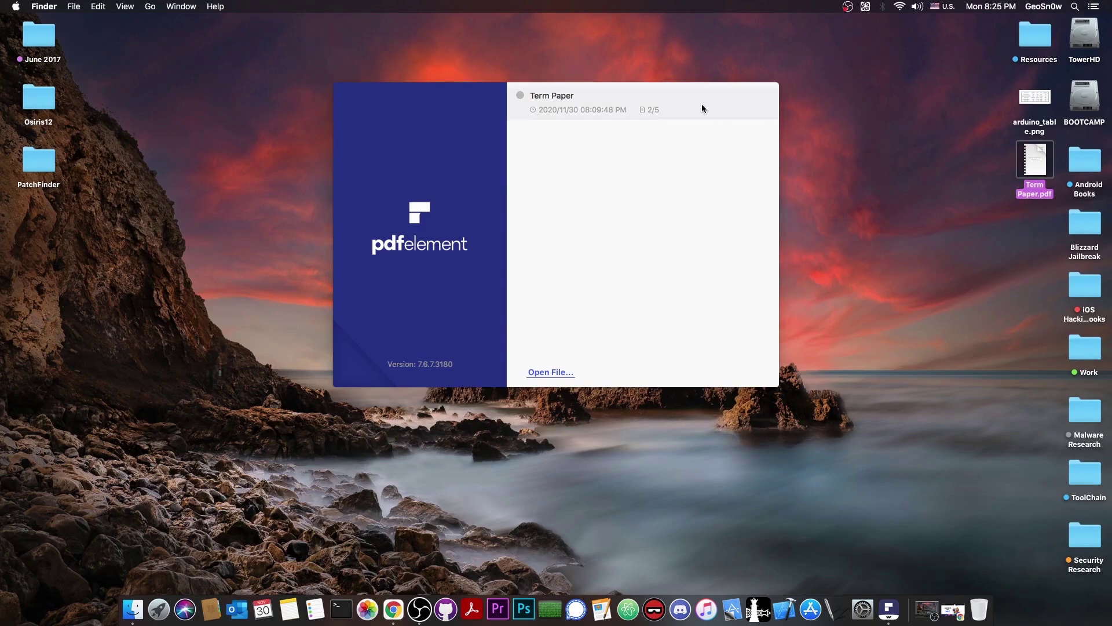
left_click(630, 108)
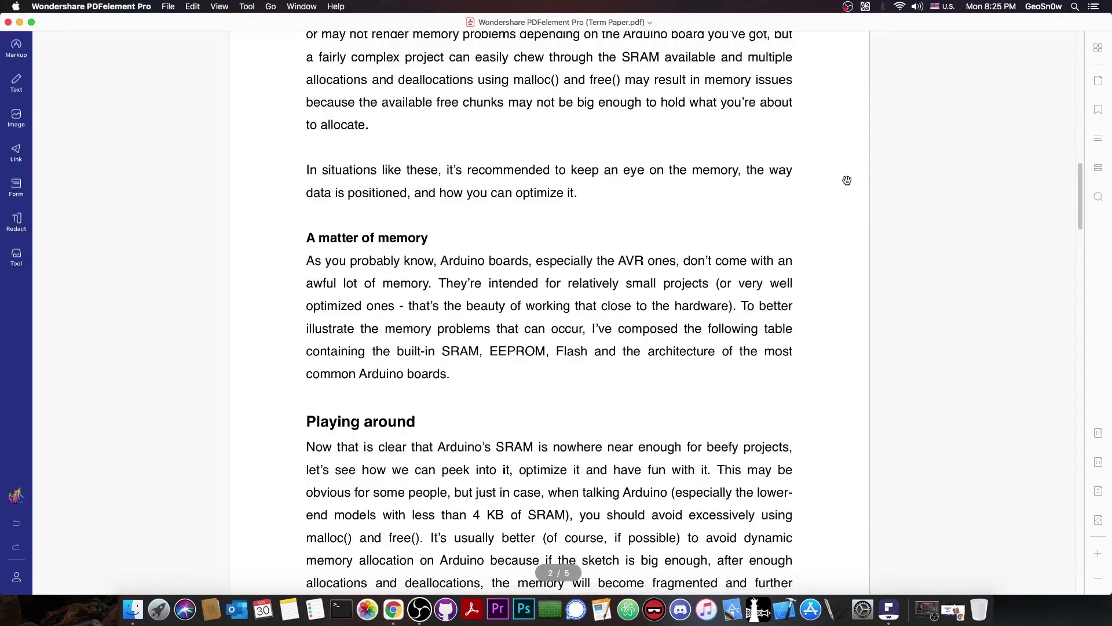
scroll(1080, 178, "up", 15)
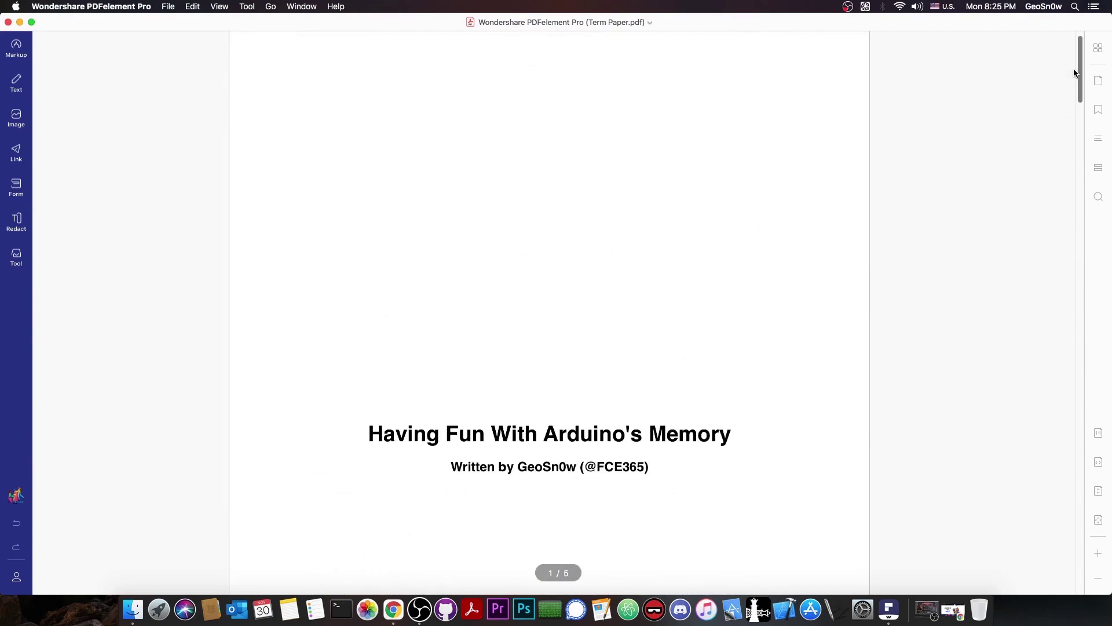
scroll(988, 145, "down", 5)
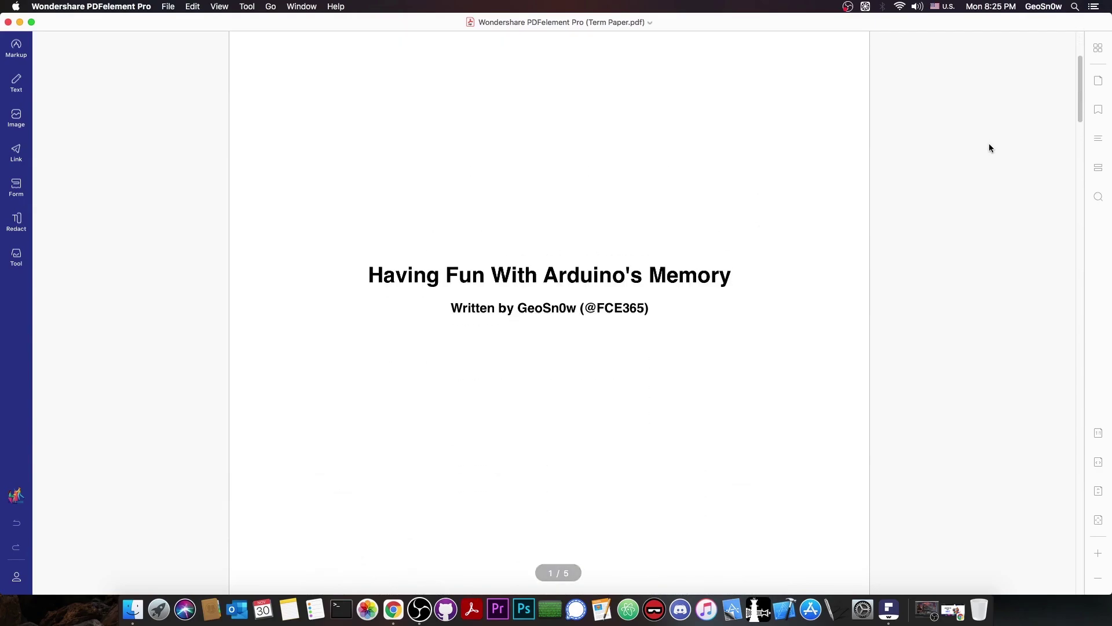
scroll(1046, 97, "down", 3)
scroll(1078, 96, "down", 10)
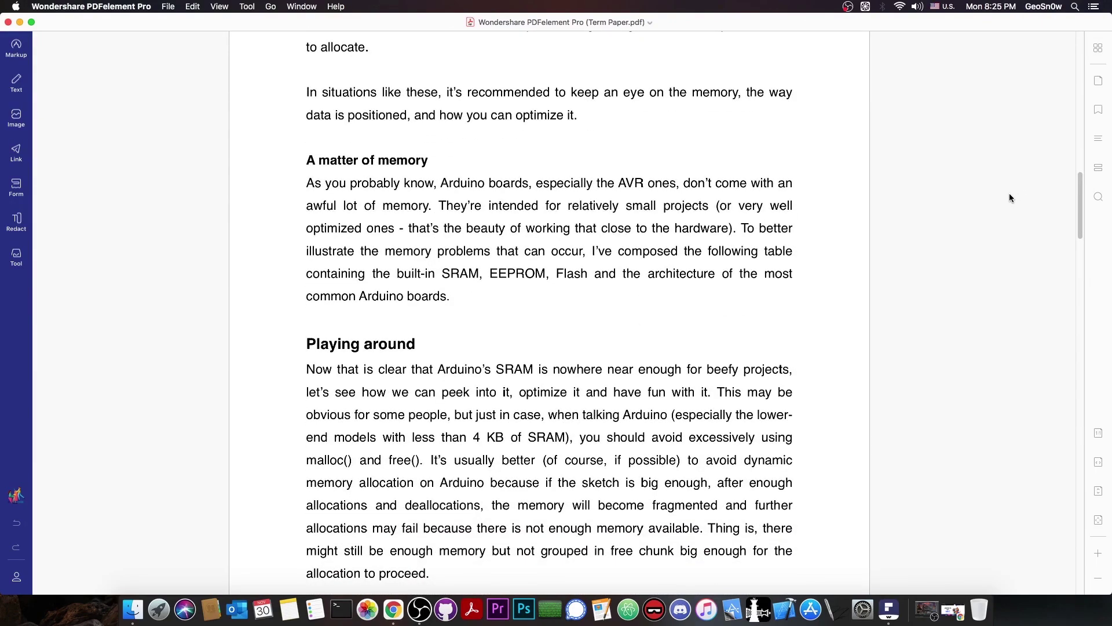
scroll(1009, 196, "up", 5)
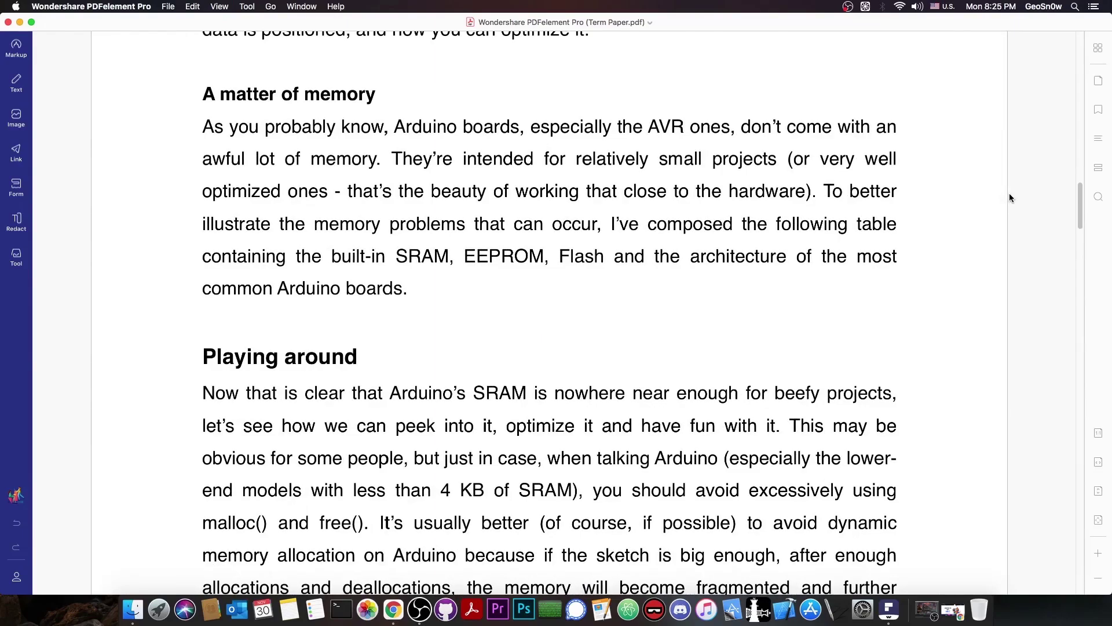
scroll(1009, 197, "down", 15)
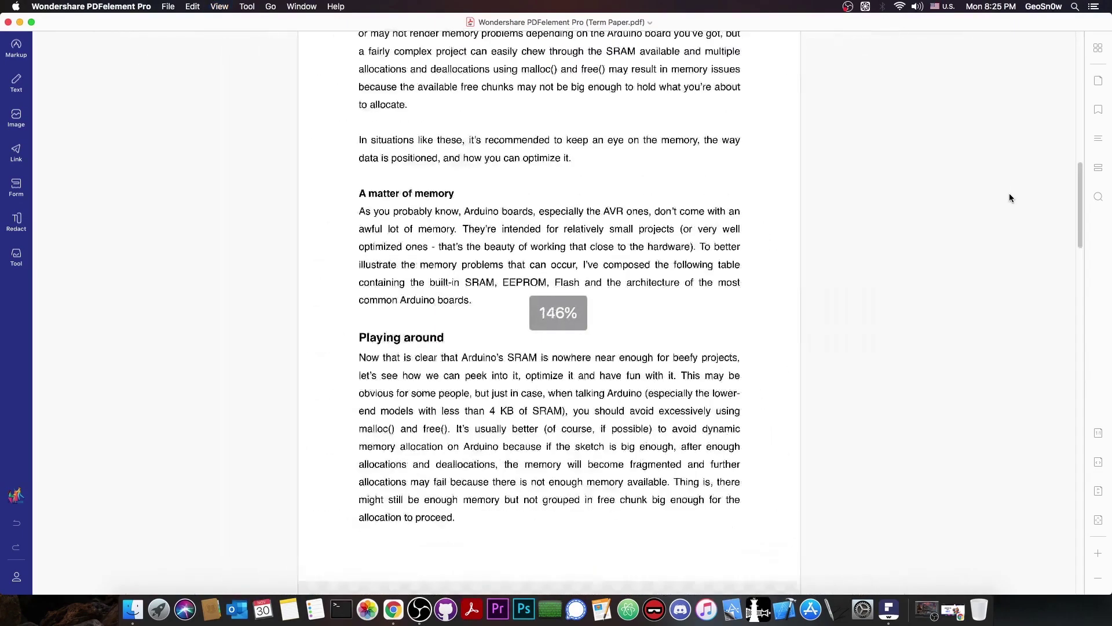
scroll(1009, 195, "up", 15)
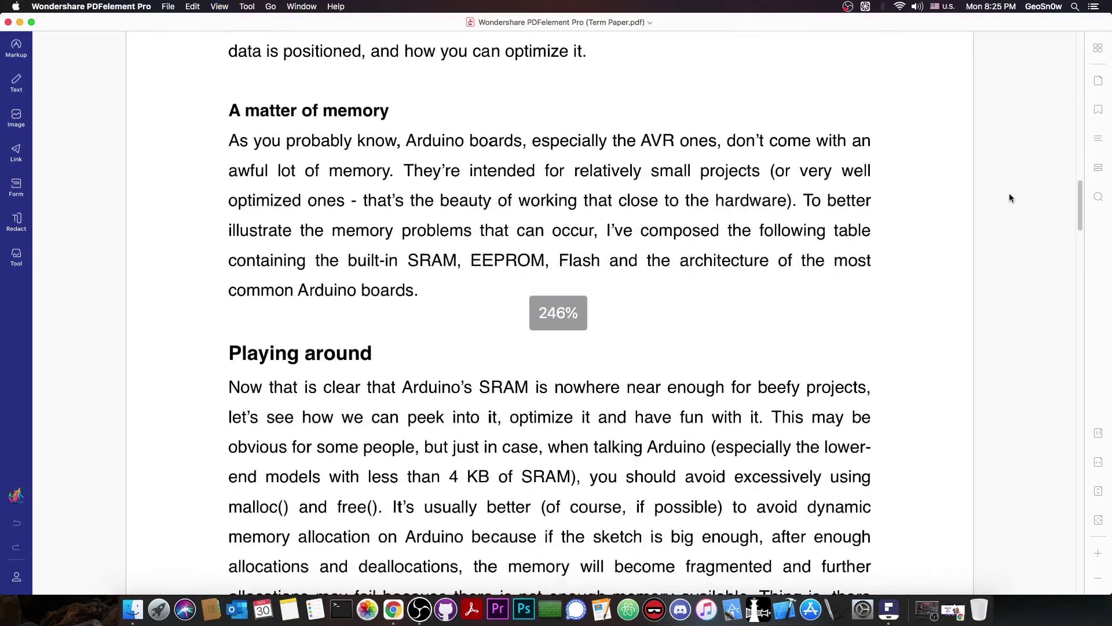
scroll(811, 187, "up", 15)
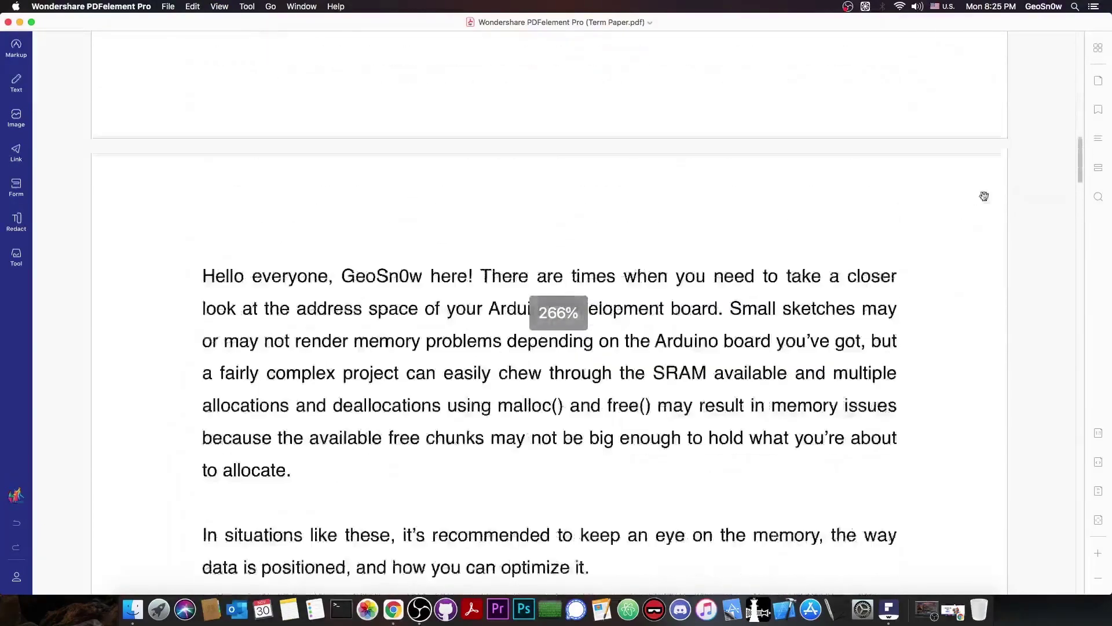
scroll(1067, 168, "up", 3)
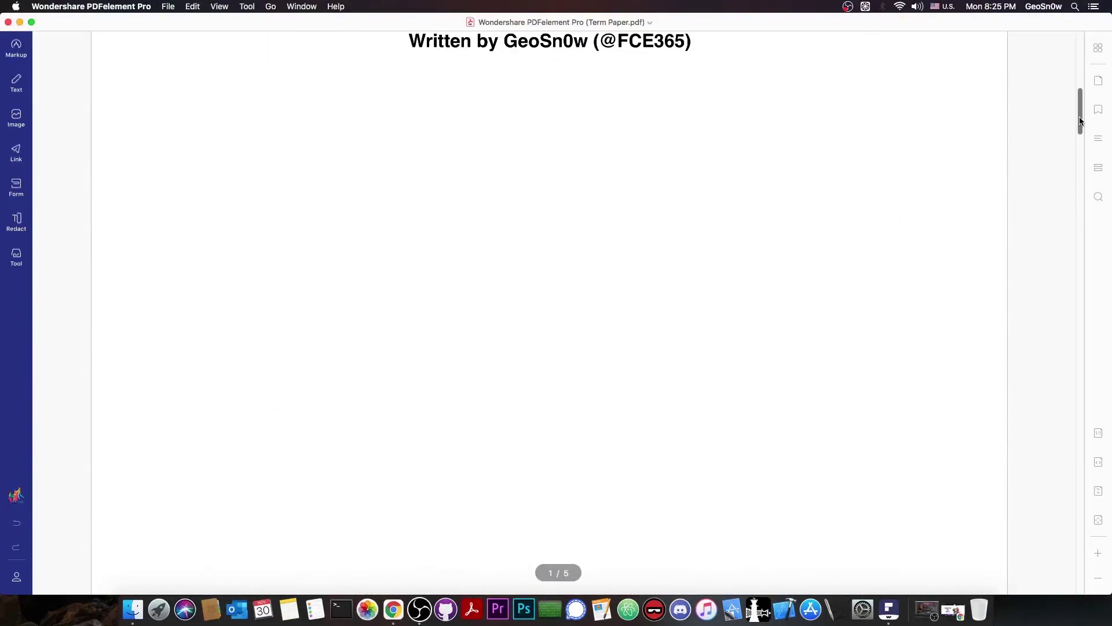
left_click_drag(1080, 121, 1083, 183)
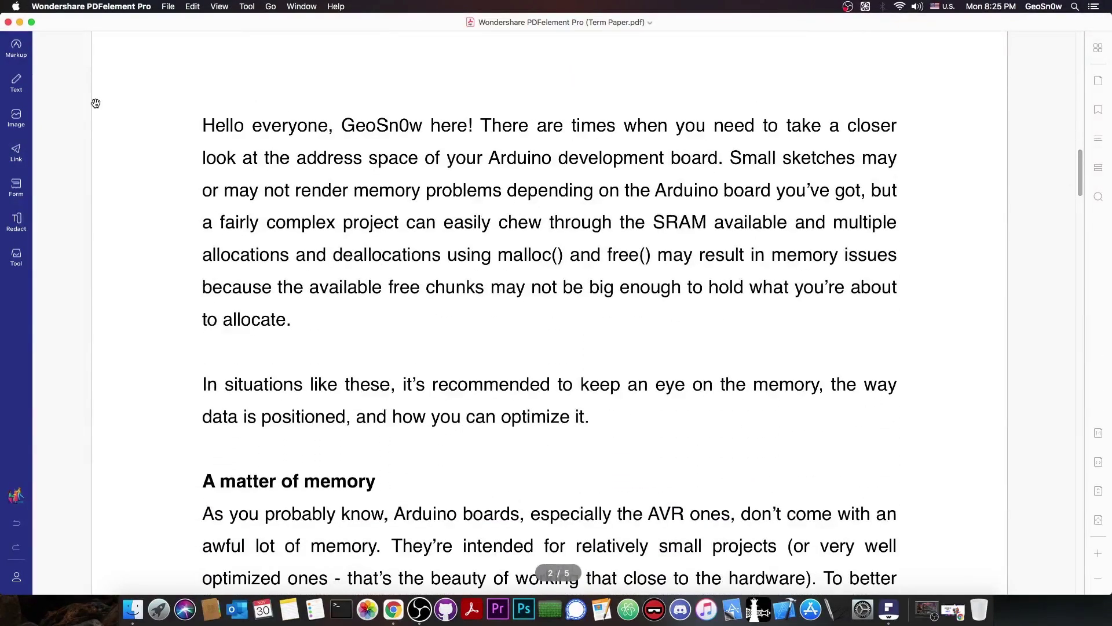
Draw a red rectangle annotation around the 'Hello everyone' paragraph on page 2
left_click(13, 57)
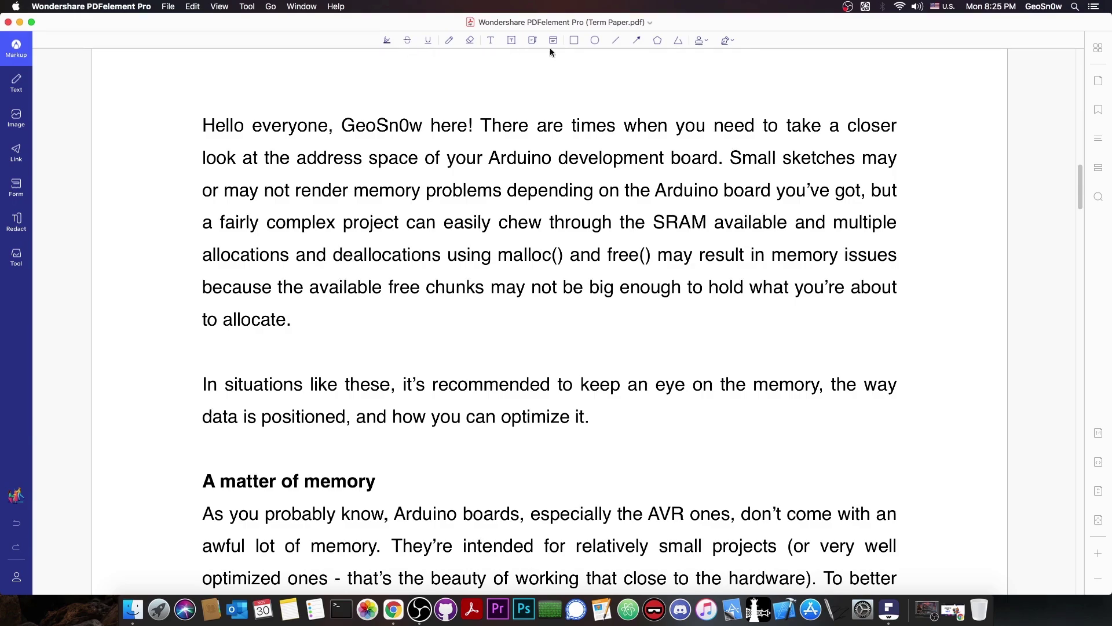
left_click(574, 40)
mouse_move(197, 109)
left_mouse_down()
mouse_move(258, 191)
mouse_move(483, 315)
mouse_move(915, 334)
left_mouse_up()
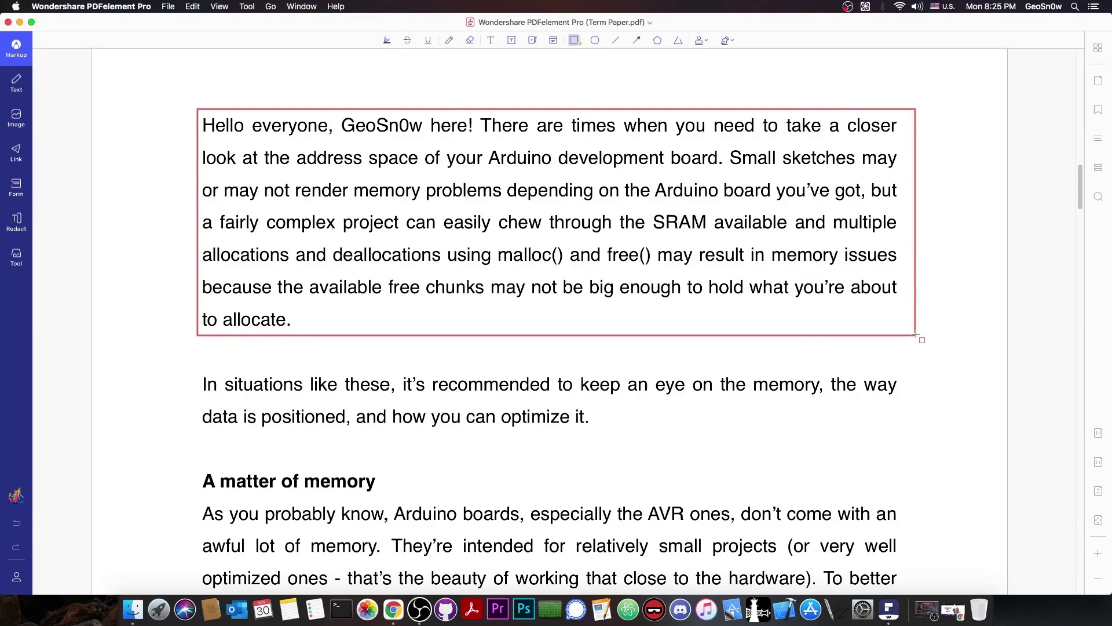
left_click(702, 41)
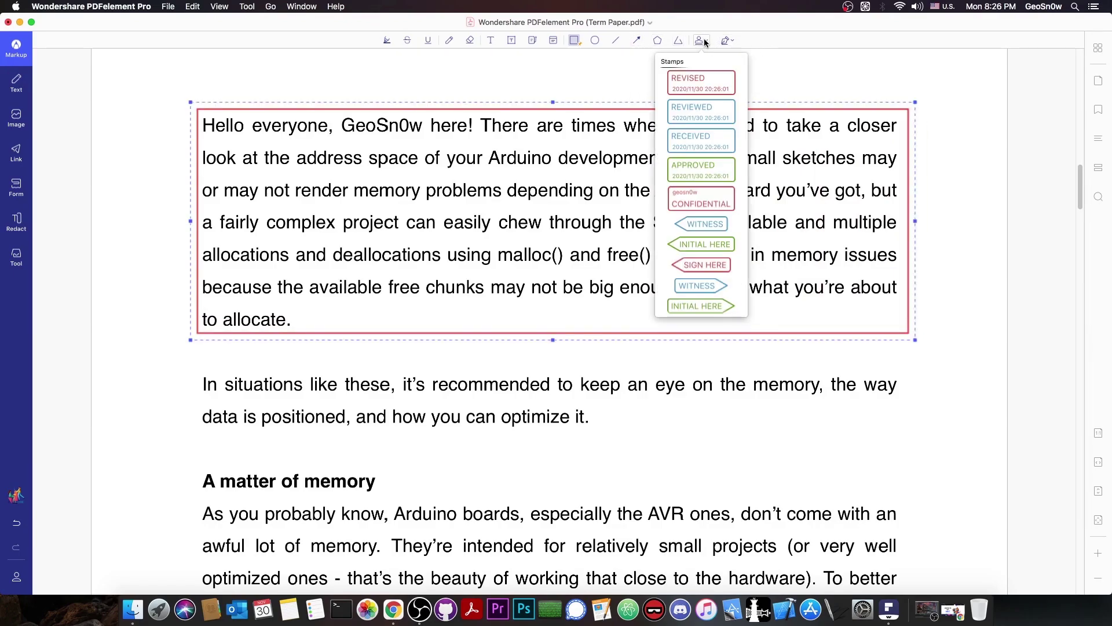
left_click(714, 79)
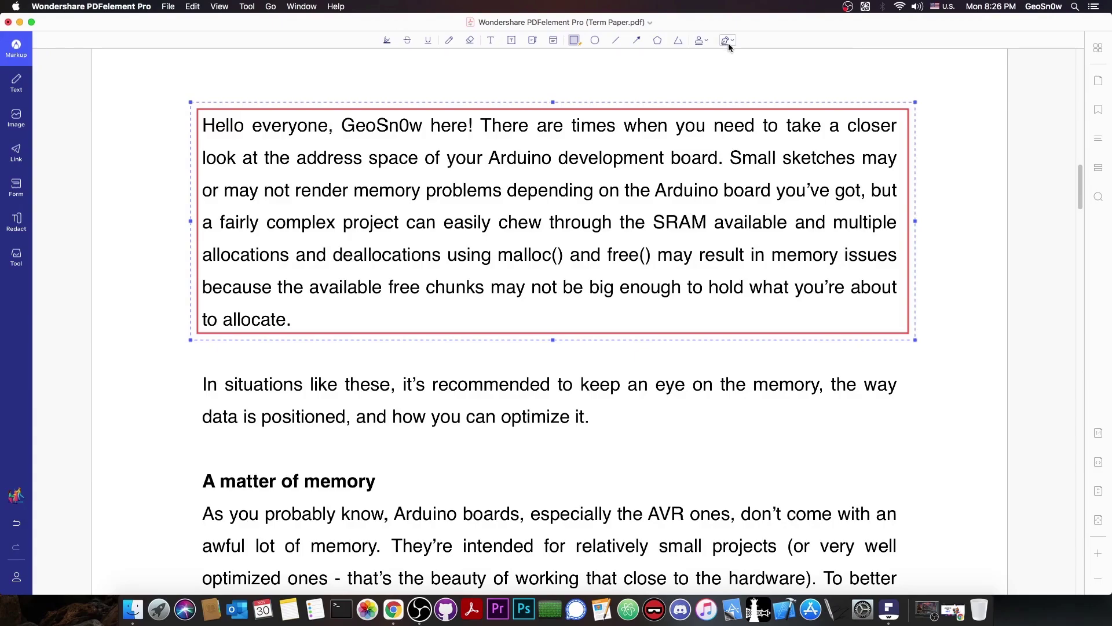
Create a new hand-drawn two-stroke signature
left_click(727, 41)
mouse_move(466, 288)
left_mouse_down()
mouse_move(462, 322)
mouse_move(579, 305)
left_mouse_up()
mouse_move(570, 293)
left_mouse_down()
mouse_move(594, 280)
mouse_move(635, 292)
left_mouse_up()
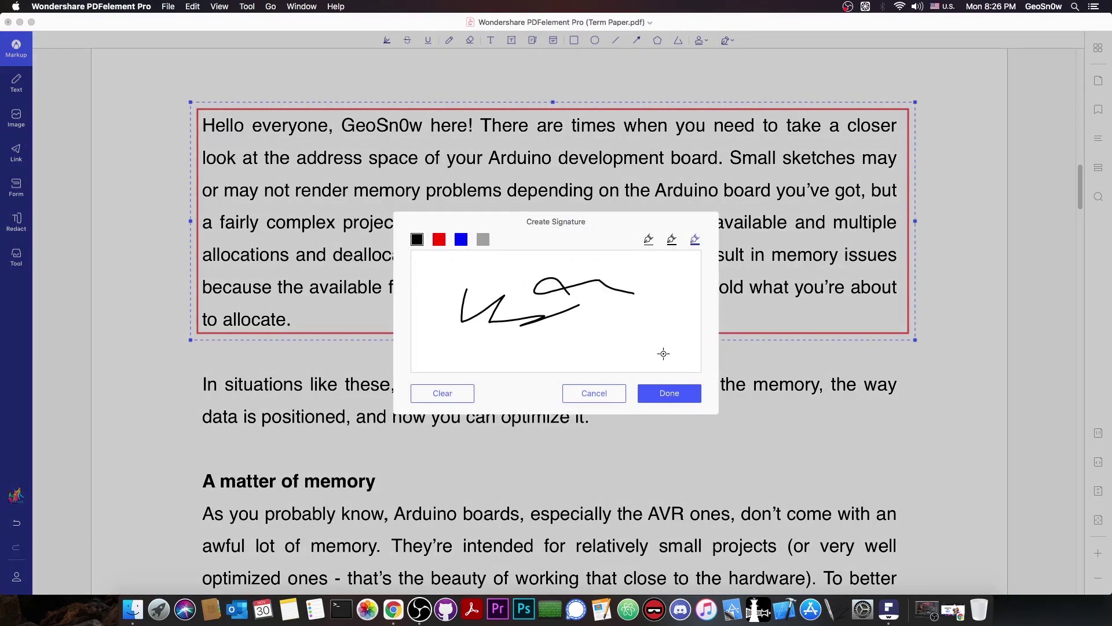
left_click(661, 393)
Place the signature on page 5 below the Heap and Stack Diagram and resize it
scroll(598, 296, "down", 15)
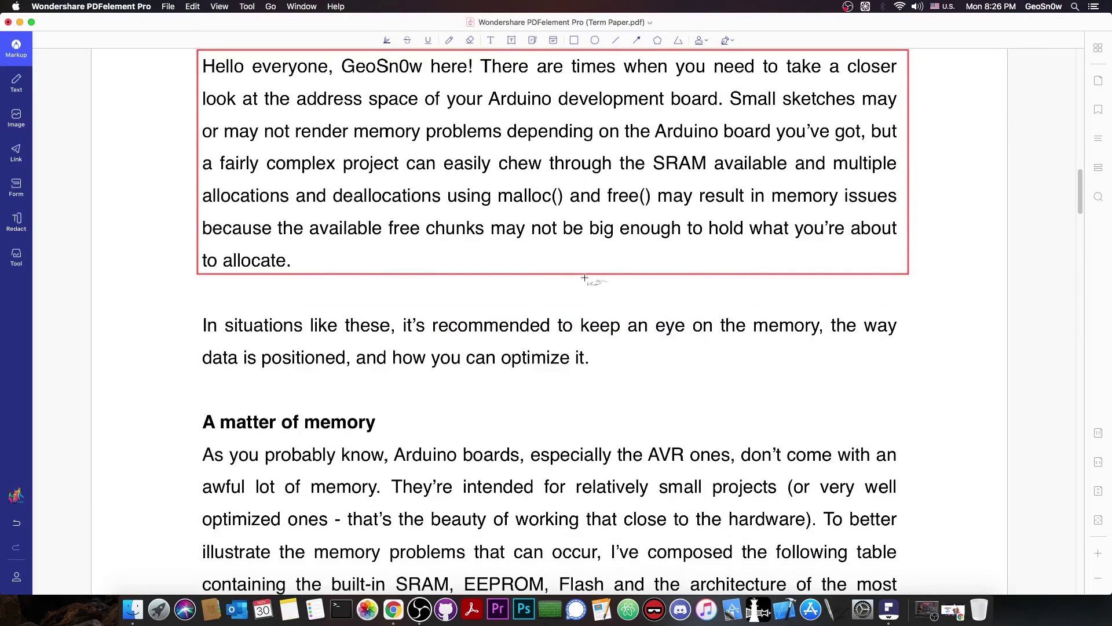
scroll(351, 286, "down", 20)
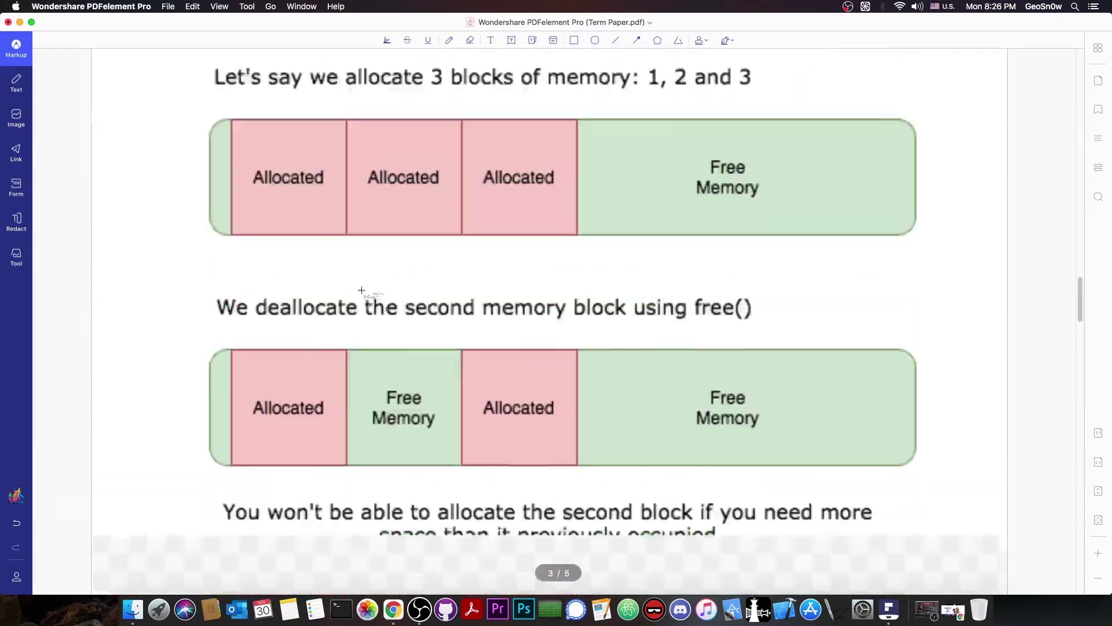
left_click(222, 215)
left_click_drag(221, 215, 368, 204)
left_click_drag(531, 261, 473, 261)
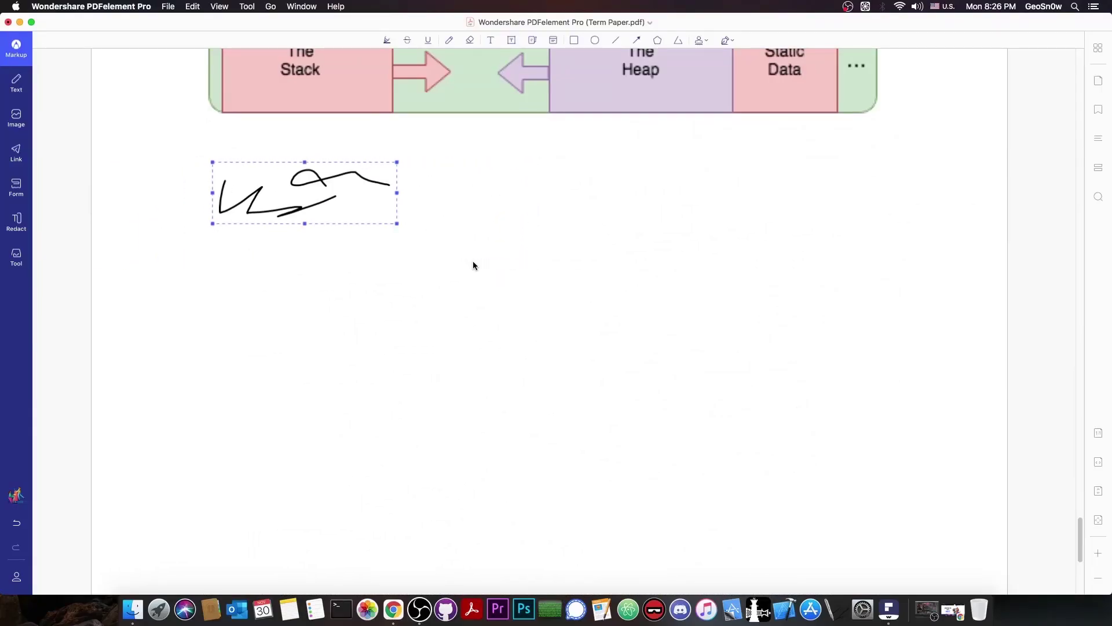
scroll(1068, 561, "up", 10)
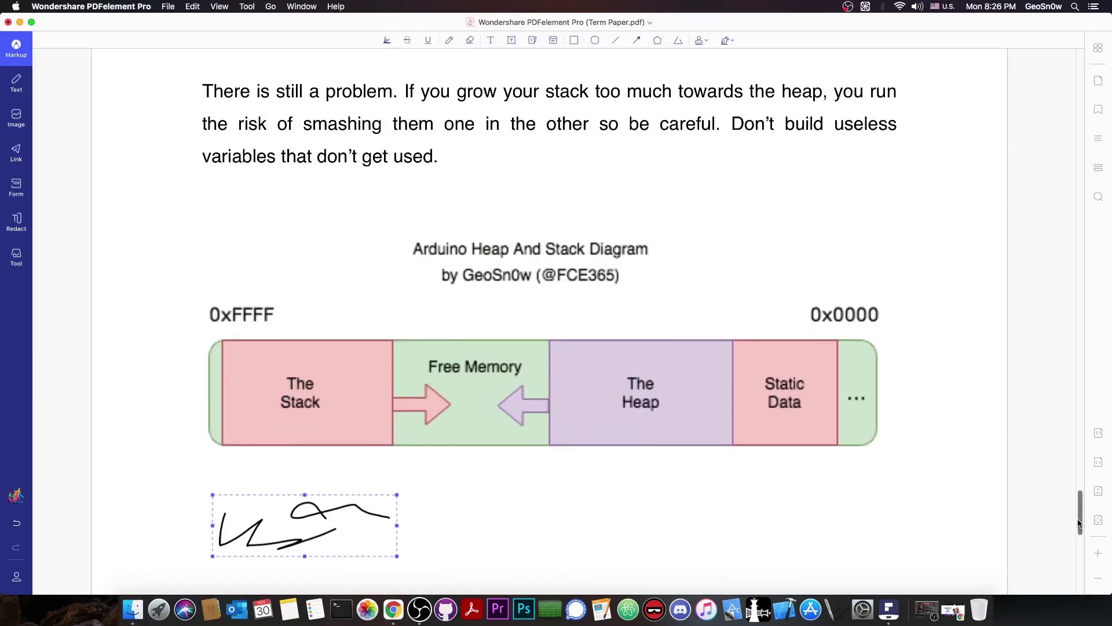
left_click_drag(1079, 522, 523, 25)
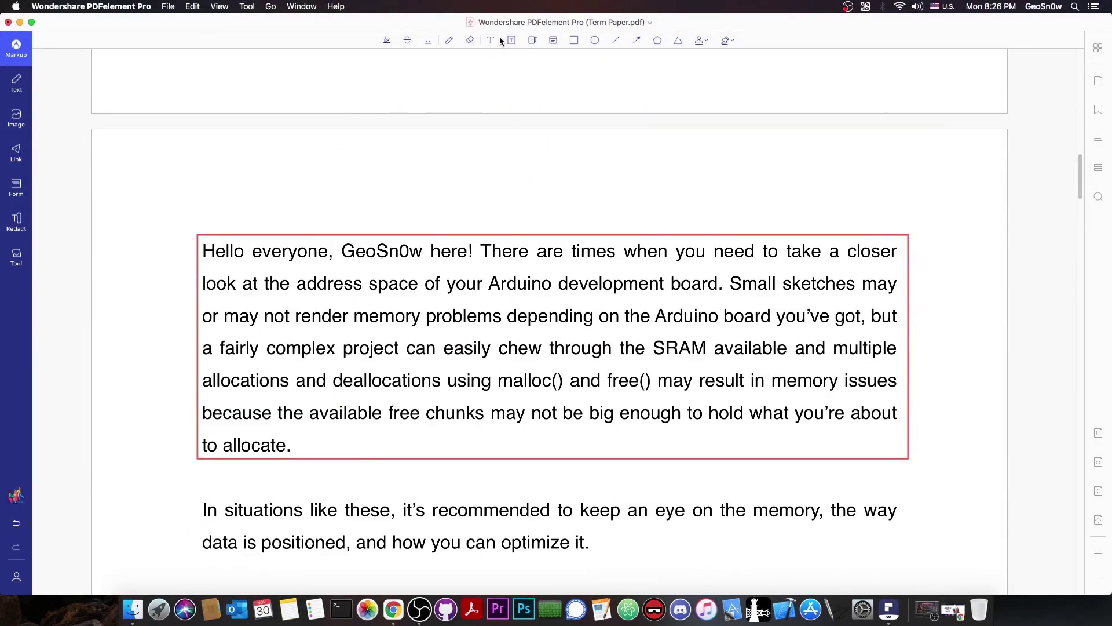
Underline SRAM, EEPROM, Flash, AVR, malloc() and free() in red on page 2
left_click(429, 40)
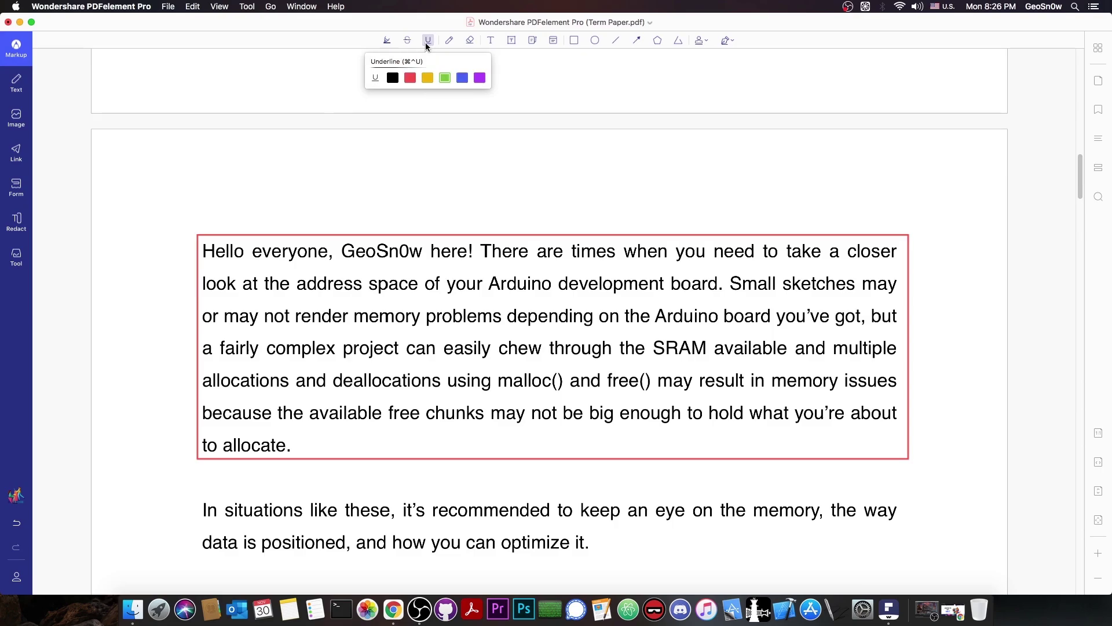
left_click(409, 78)
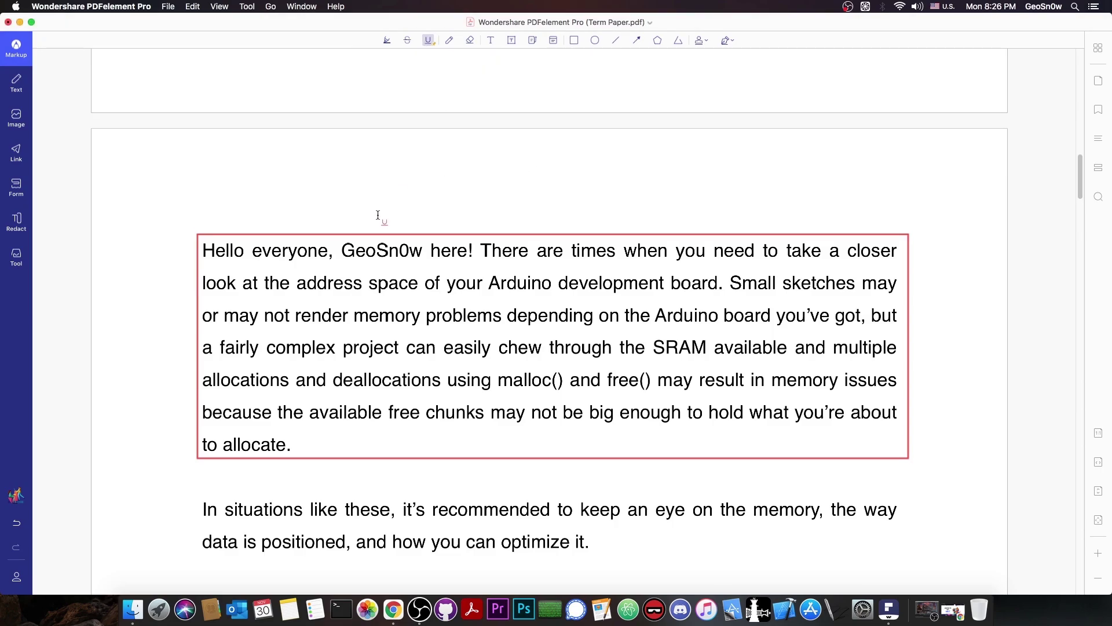
scroll(379, 218, "down", 10)
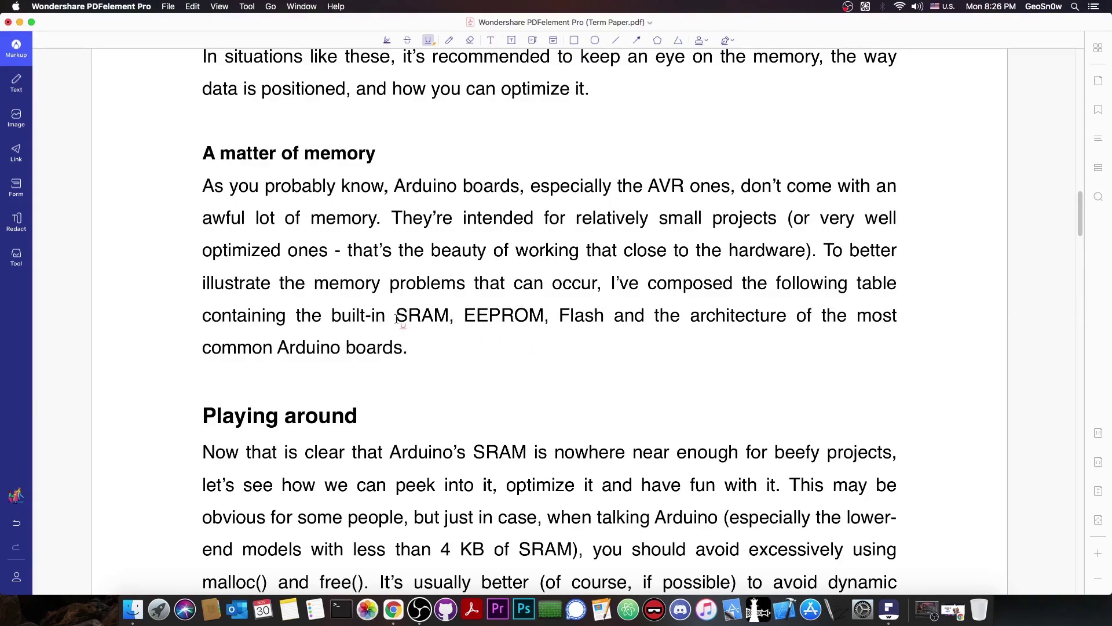
left_click_drag(397, 318, 612, 314)
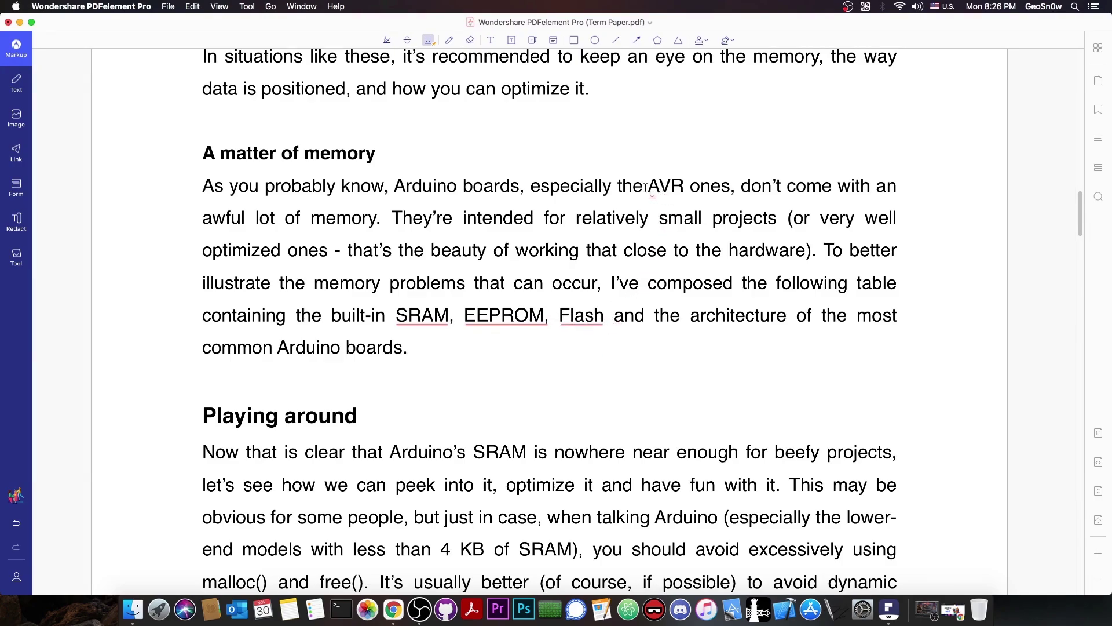
left_click_drag(646, 188, 686, 188)
scroll(248, 467, "down", 4)
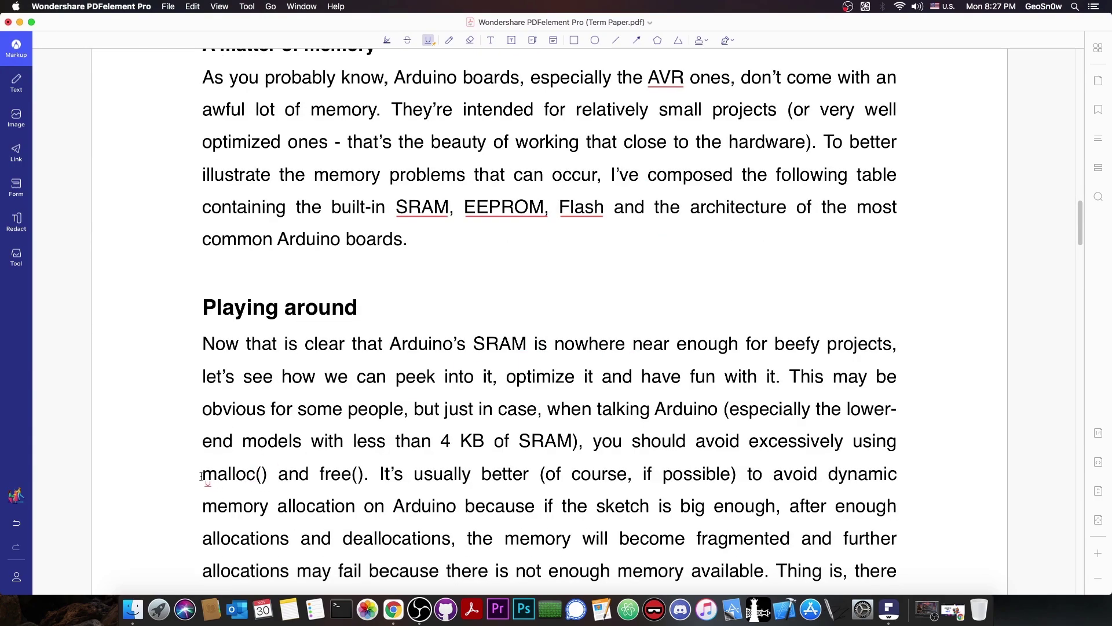
left_click_drag(202, 476, 369, 476)
Add a sticky note 'Edit this paragraph to comply with the requirements.' beside 'A matter of memory'
scroll(370, 474, "up", 3)
left_click(553, 42)
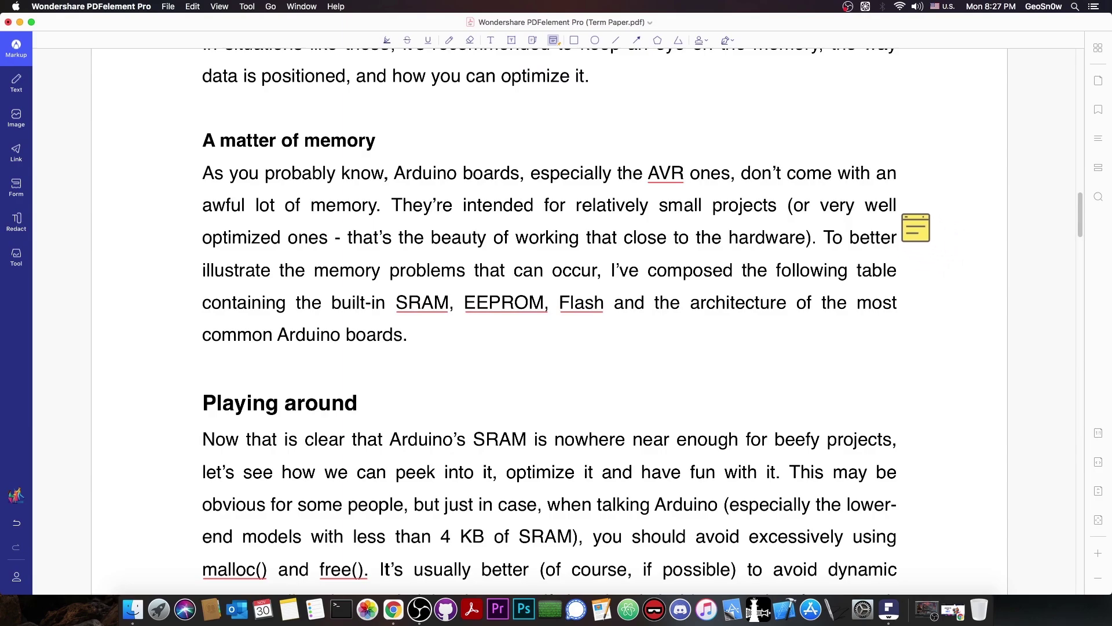
left_click(935, 210)
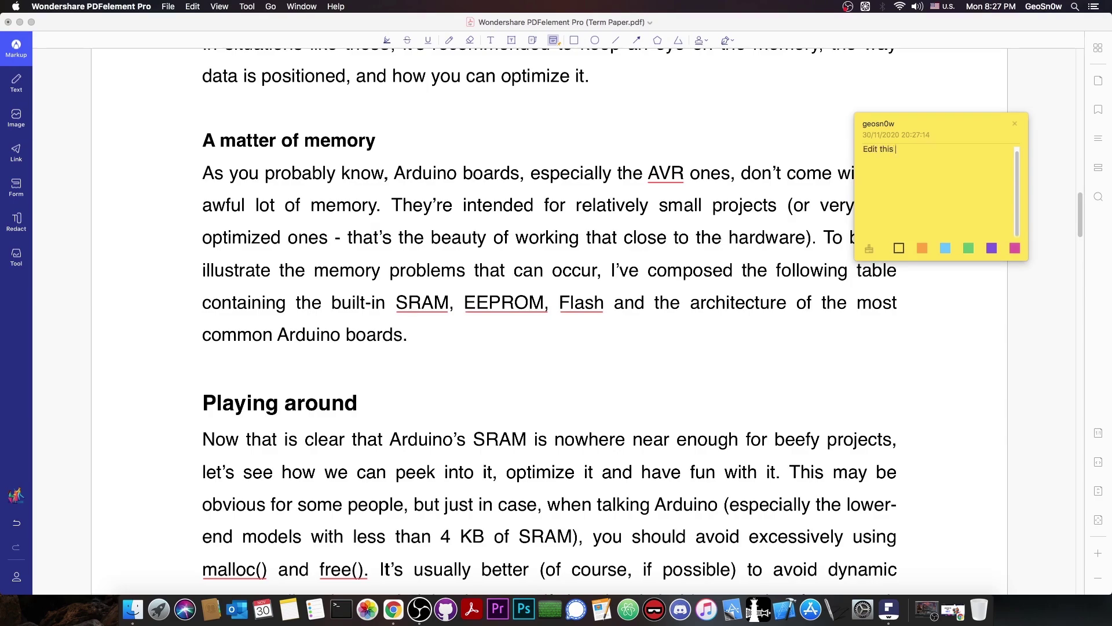
type("Edit this paragraph to comply with the requirements.")
key("super+a")
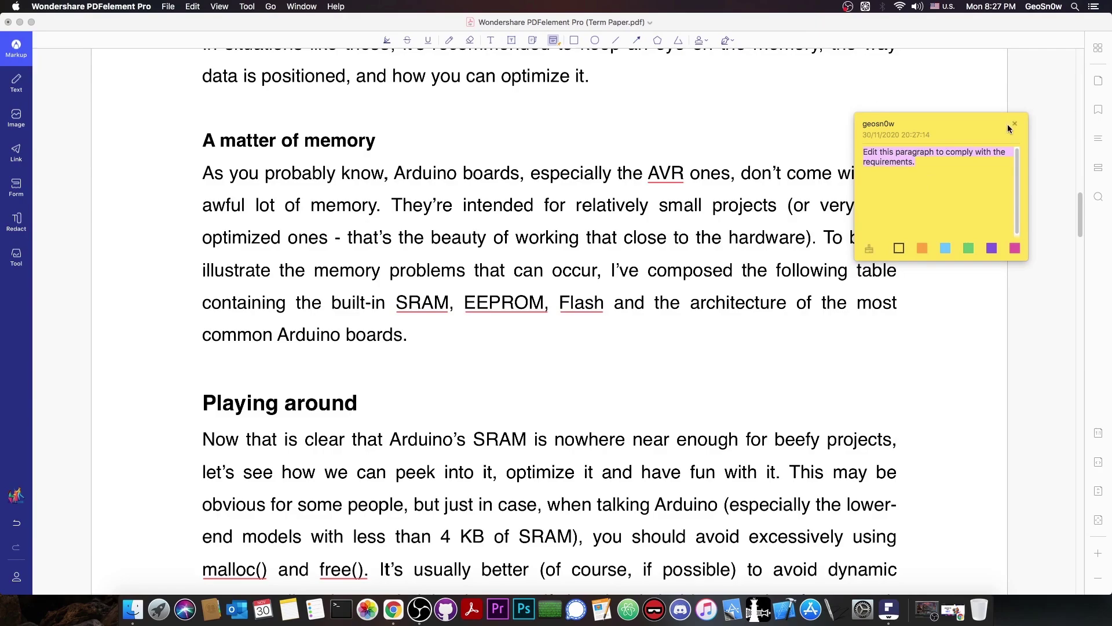
left_click(1015, 124)
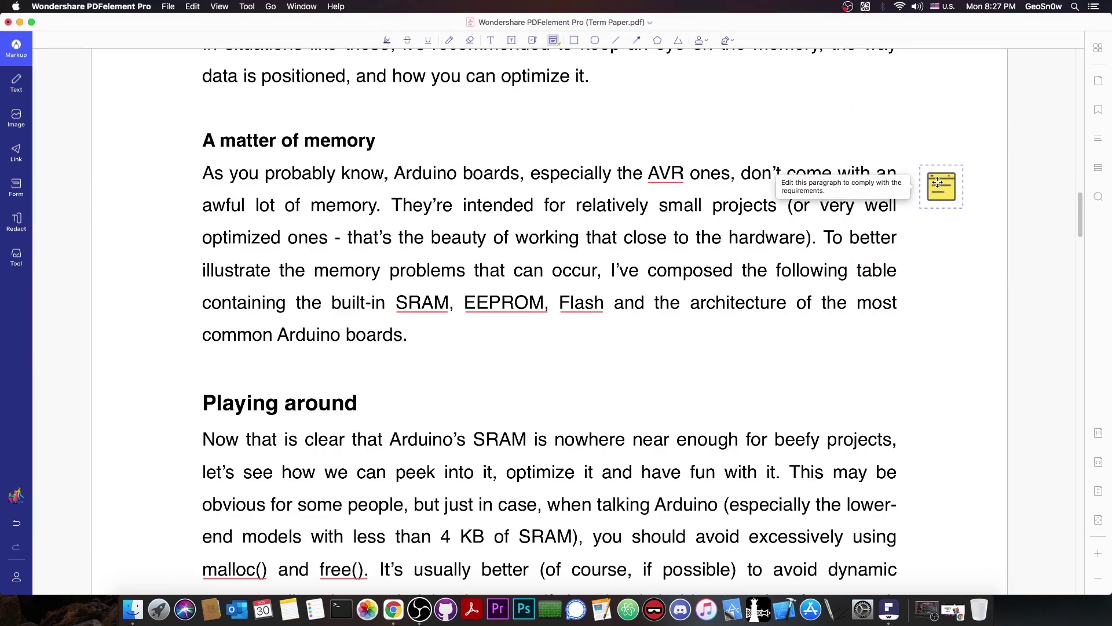
left_click_drag(937, 182, 941, 426)
scroll(937, 289, "down", 5)
scroll(937, 348, "up", 10)
Choose the Highlight tool and check its colour in the colour picker
left_click_drag(972, 311, 661, 64)
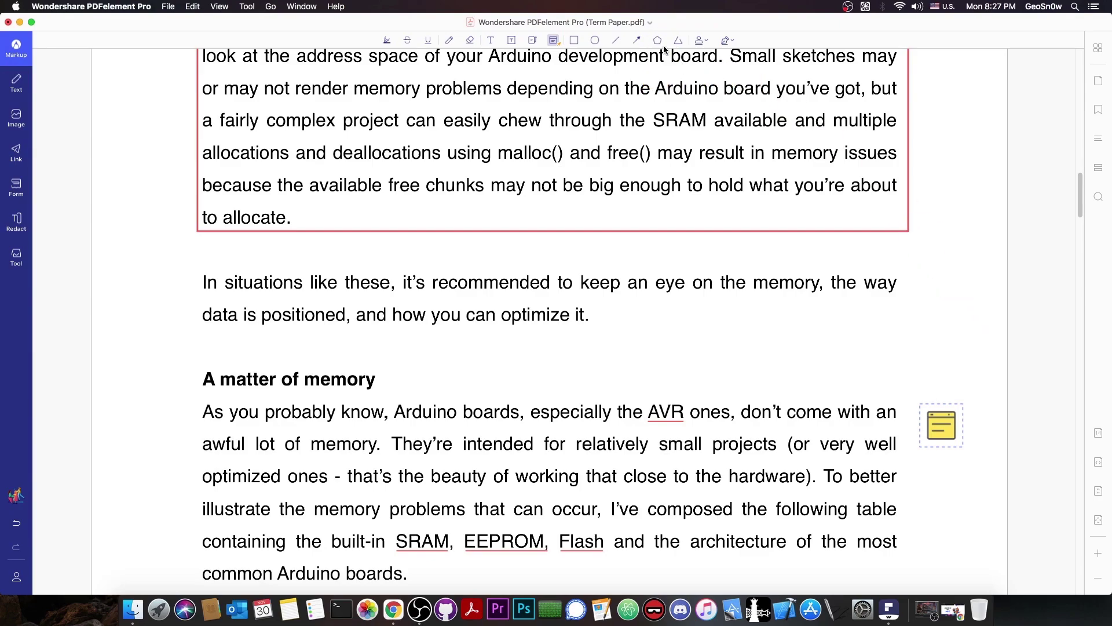
left_click(387, 40)
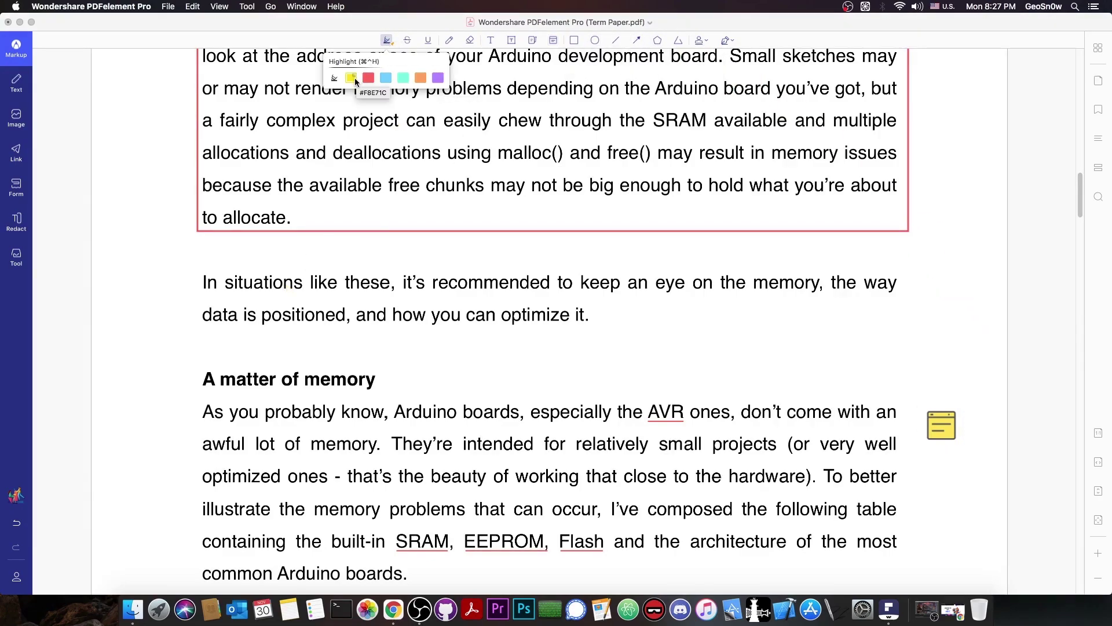
left_click(355, 78)
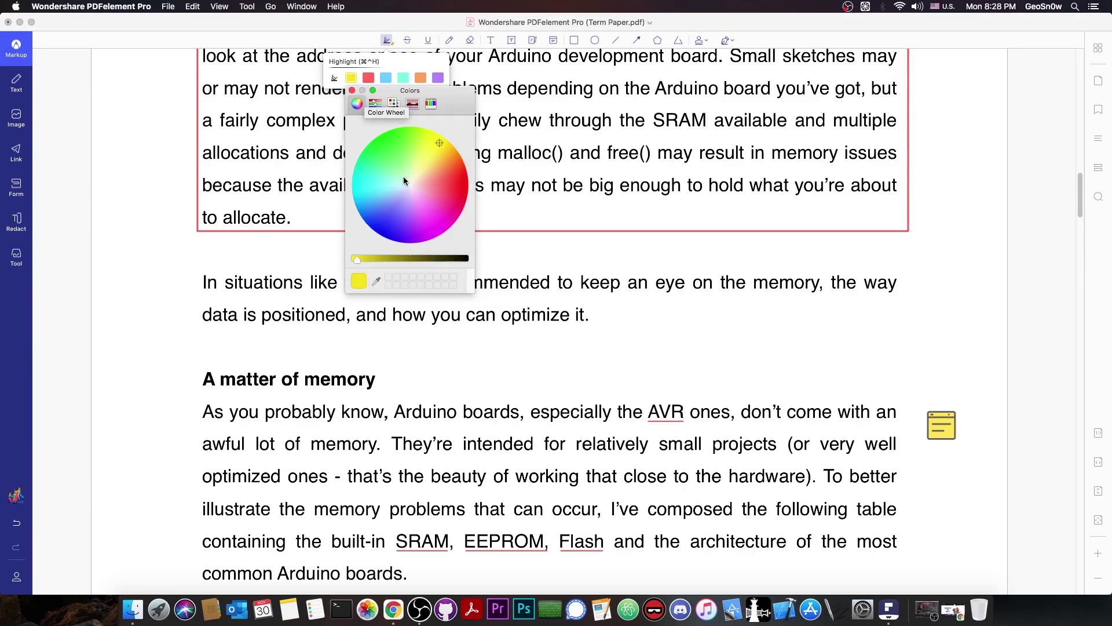
left_click_drag(403, 176, 439, 149)
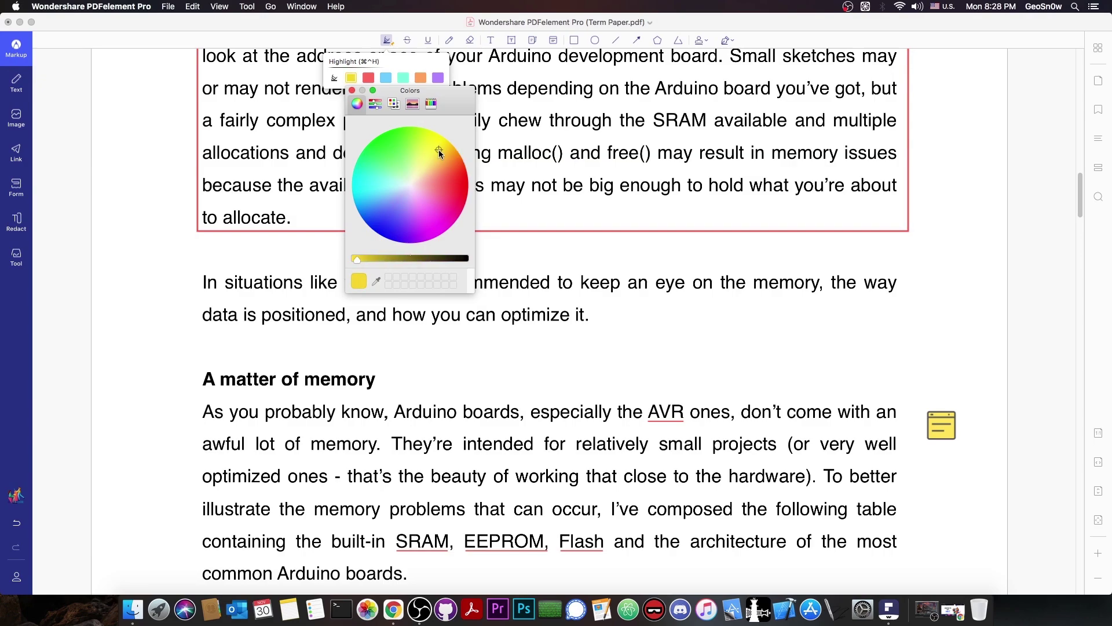
left_click(513, 135)
Highlight the 'In situations like these' paragraph and the Playing around text through 'SRAM),'
left_click_drag(202, 282, 608, 318)
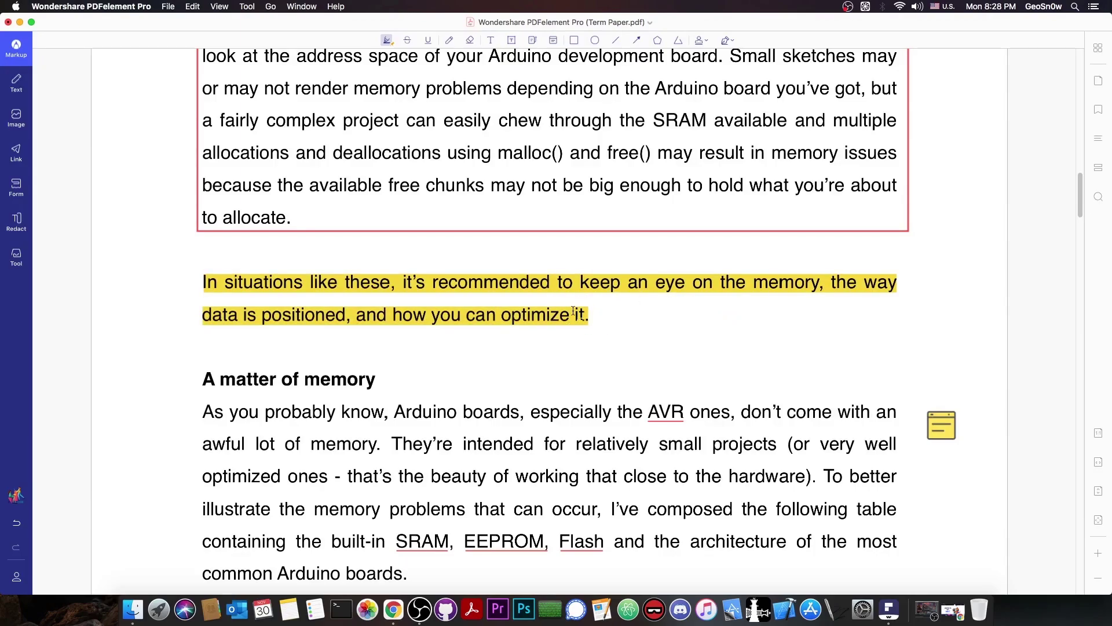
scroll(243, 173, "down", 3)
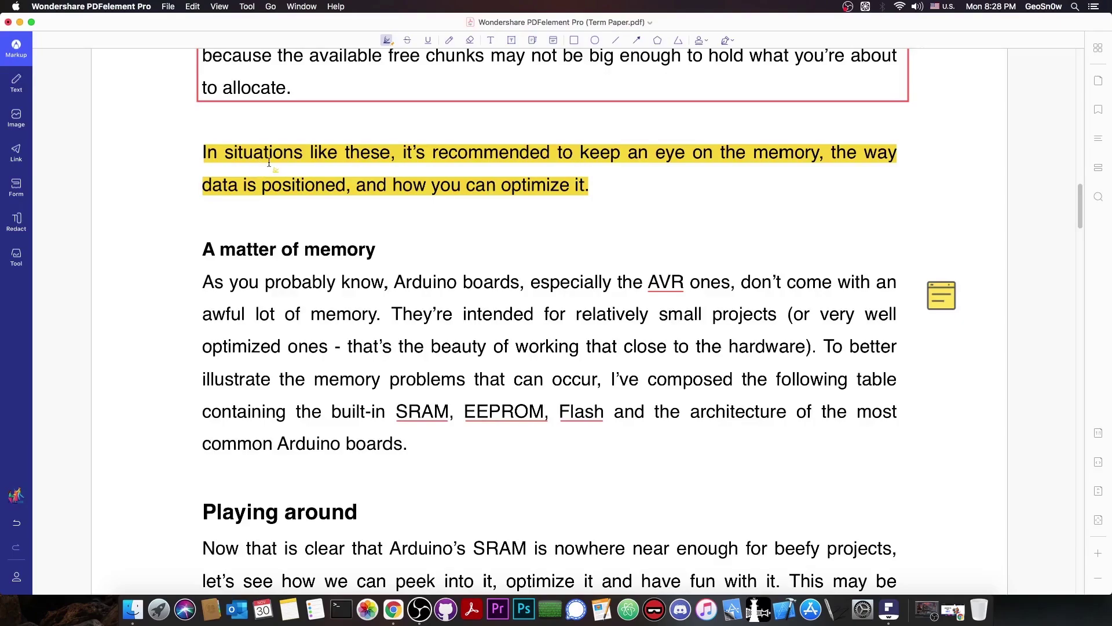
scroll(227, 243, "down", 6)
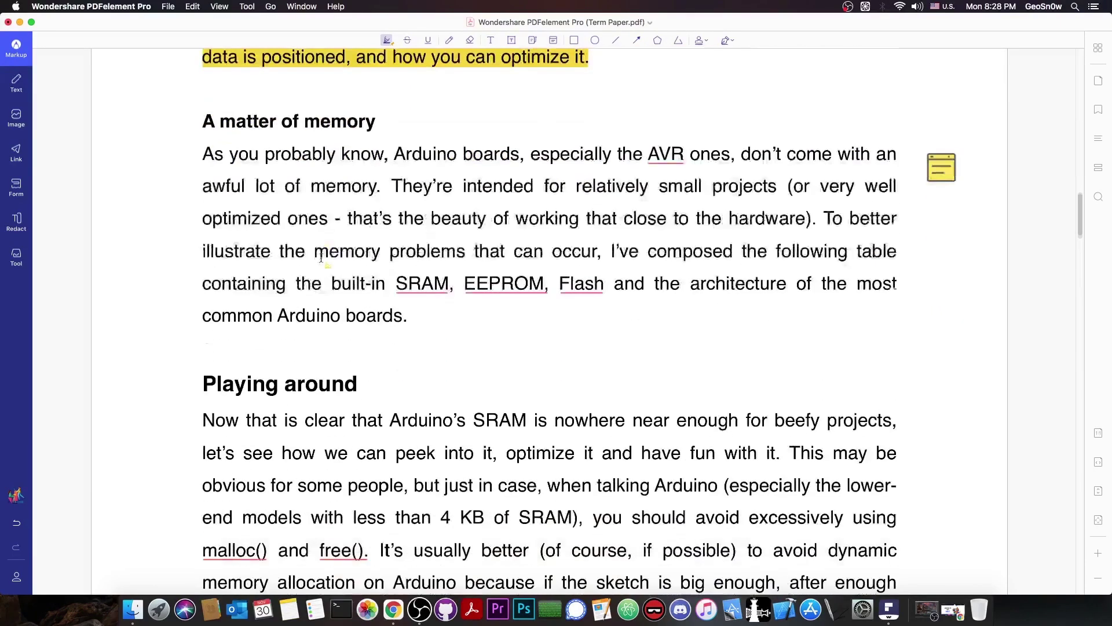
mouse_move(204, 278)
left_mouse_down()
mouse_move(261, 277)
mouse_move(580, 342)
mouse_move(584, 373)
left_mouse_up()
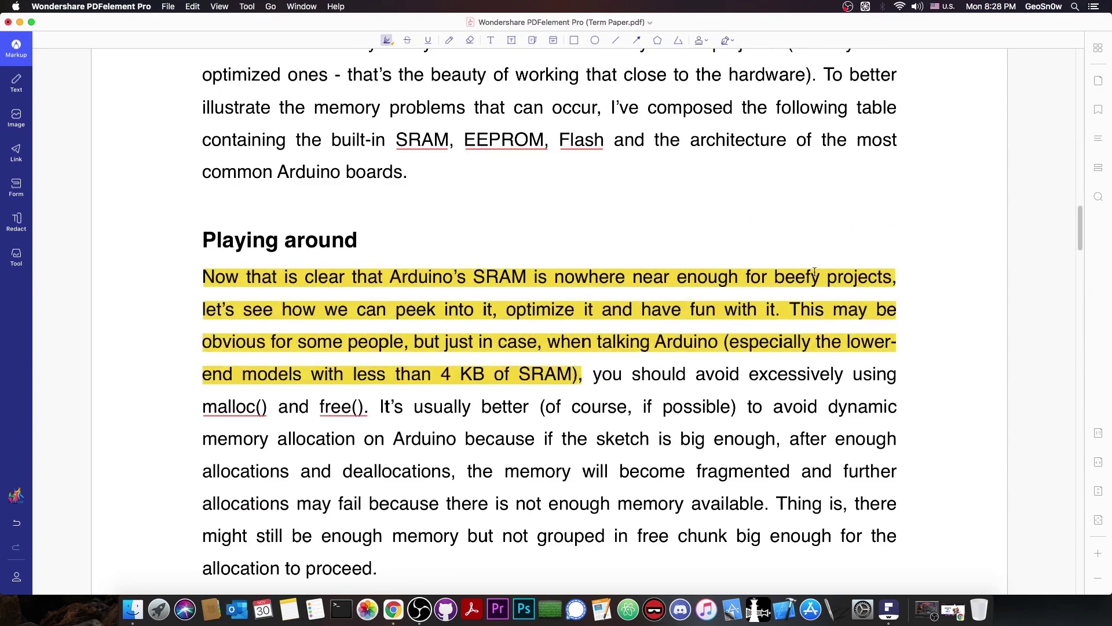
scroll(814, 271, "up", 18)
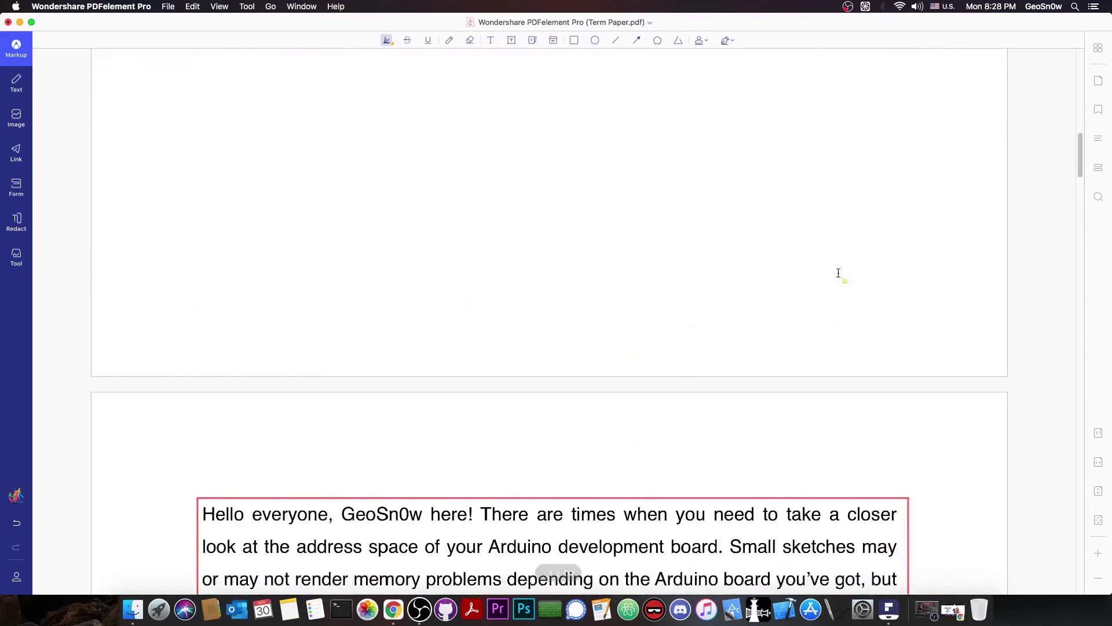
Delete the handwritten scribble below the Arduino Heap and Stack Diagram on page 5
scroll(838, 273, "down", 20)
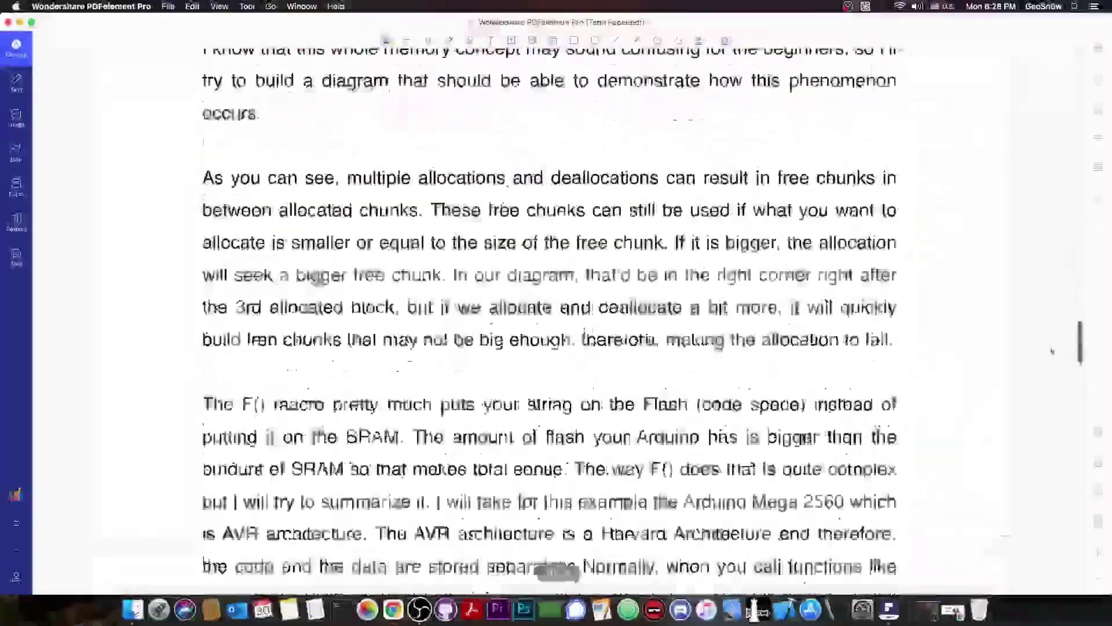
scroll(1052, 351, "down", 20)
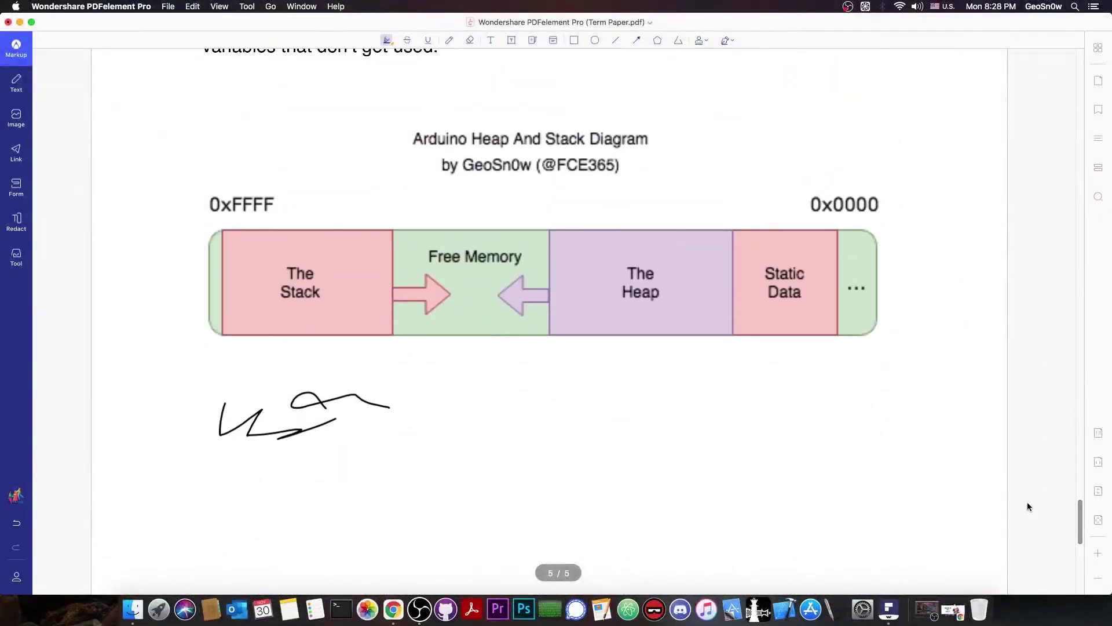
left_click(297, 412)
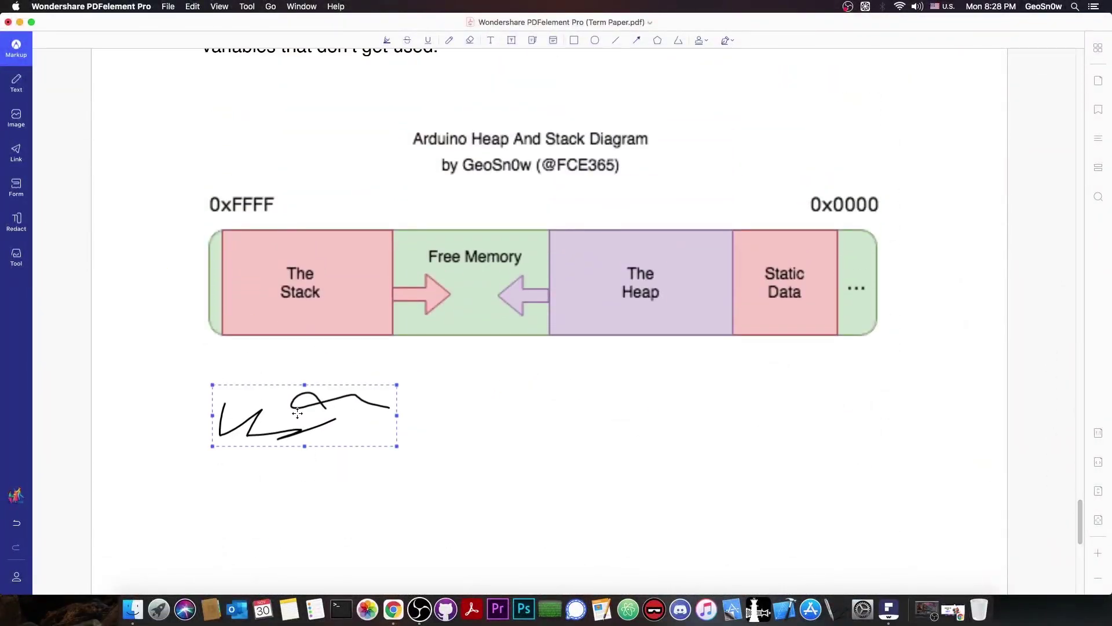
left_click(304, 371)
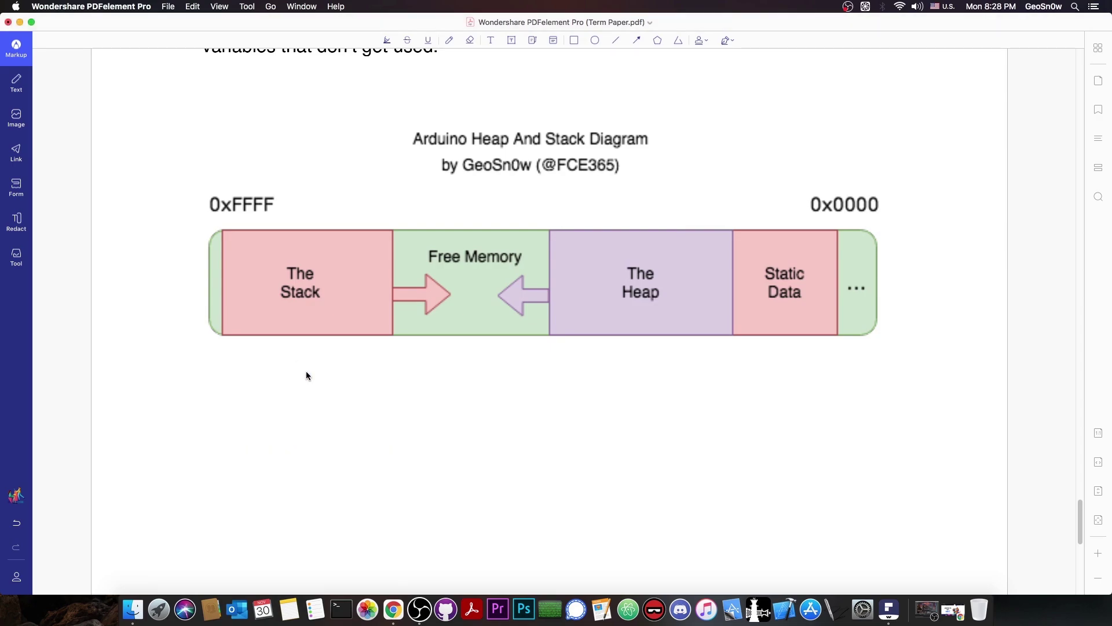
scroll(306, 376, "down", 3)
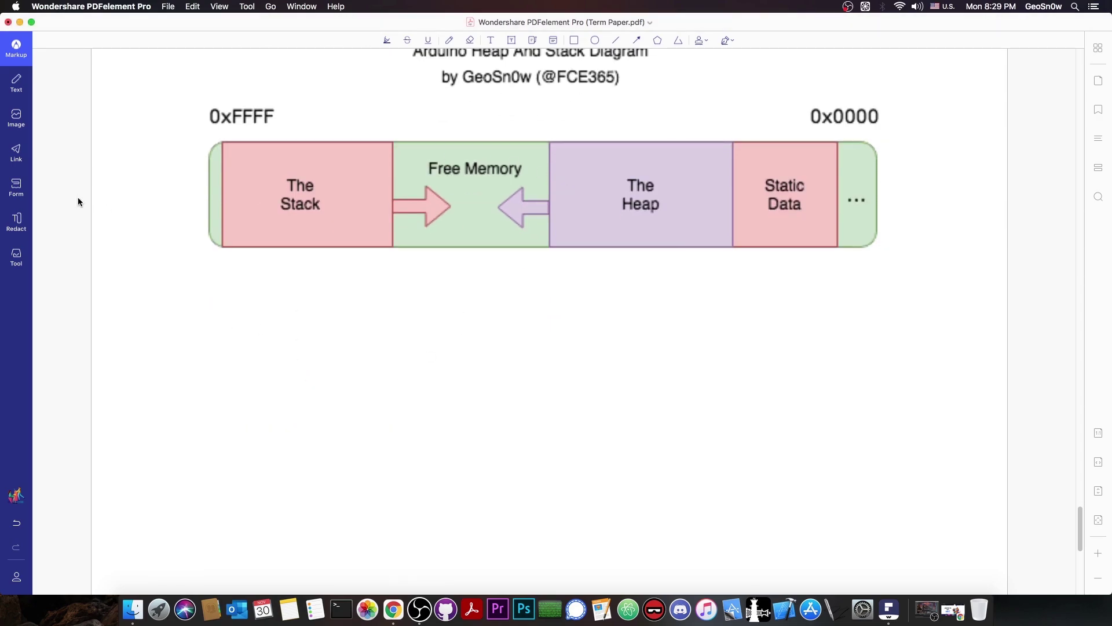
Switch to image editing and start adding a new image to page 5
left_click(15, 126)
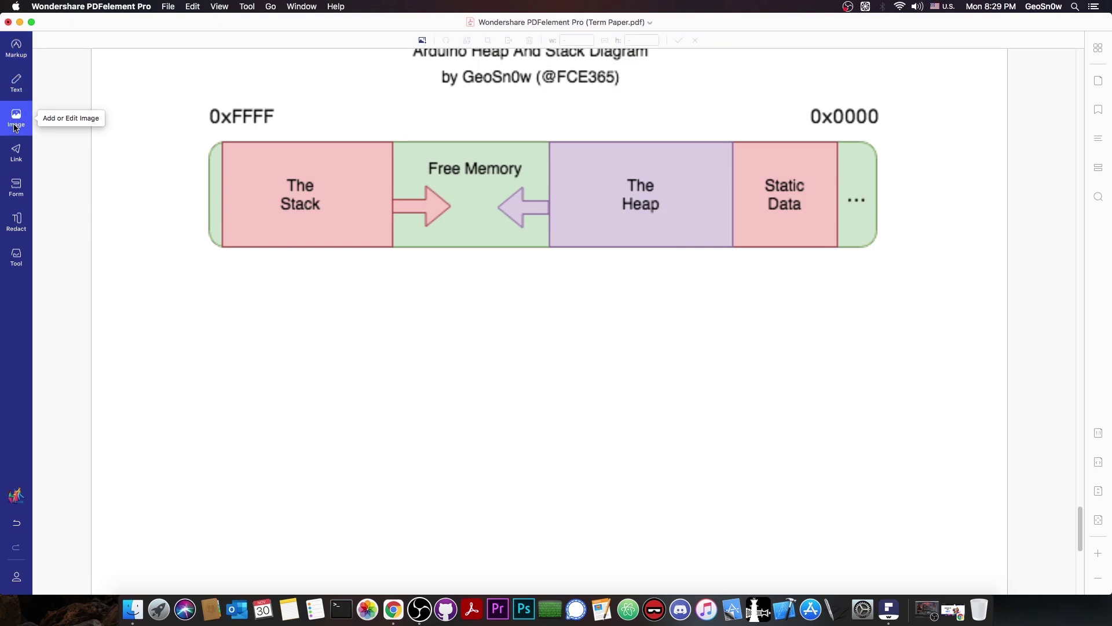
left_click(422, 41)
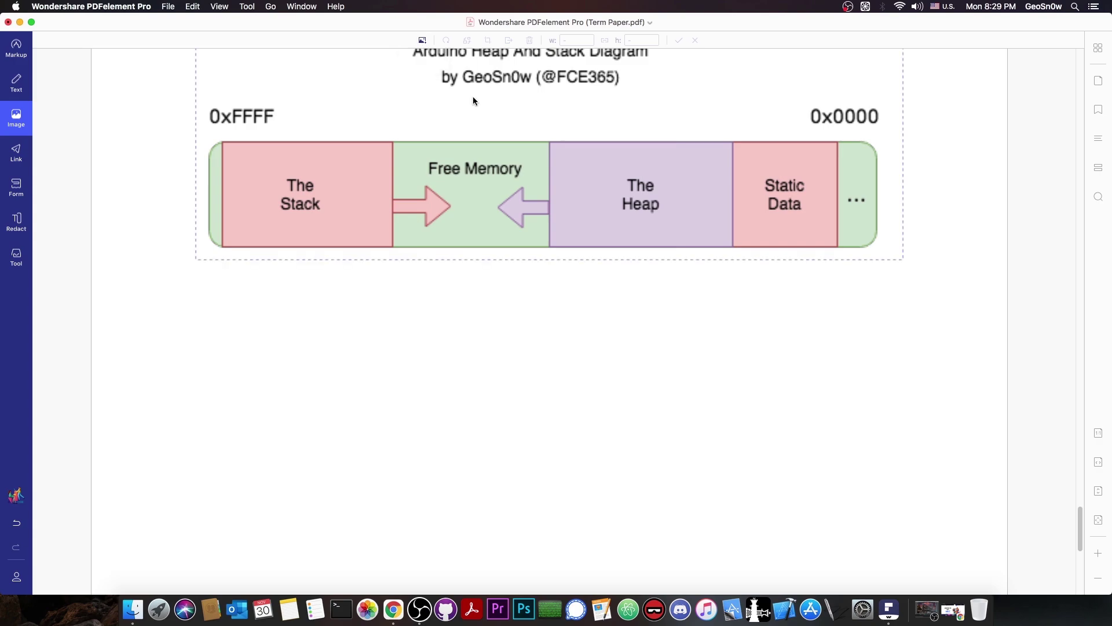
scroll(427, 159, "up", 6)
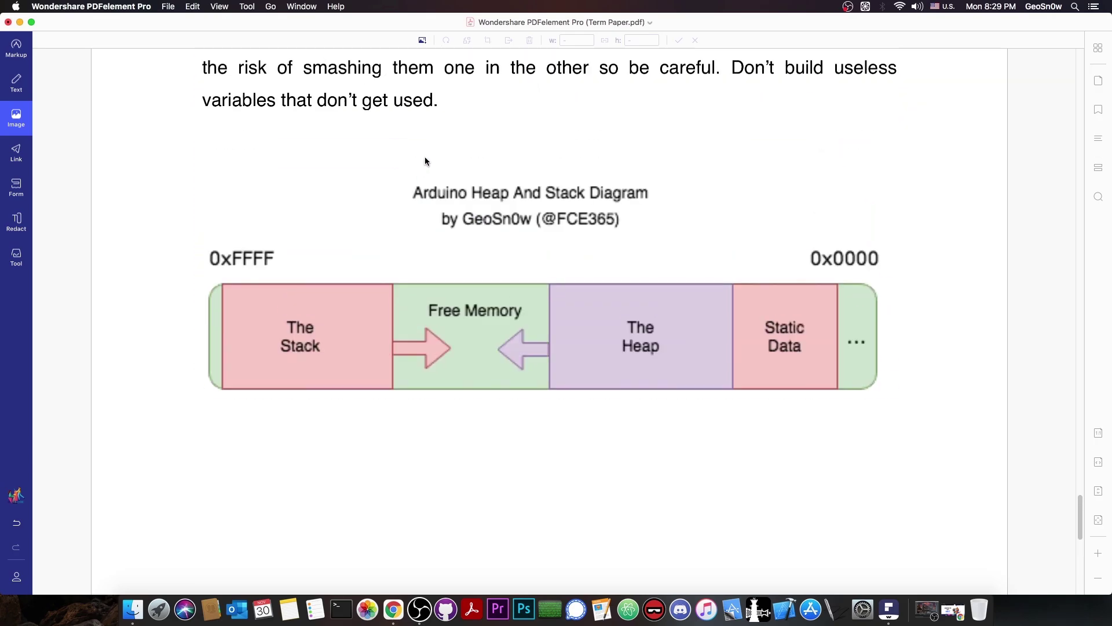
scroll(452, 162, "up", 2)
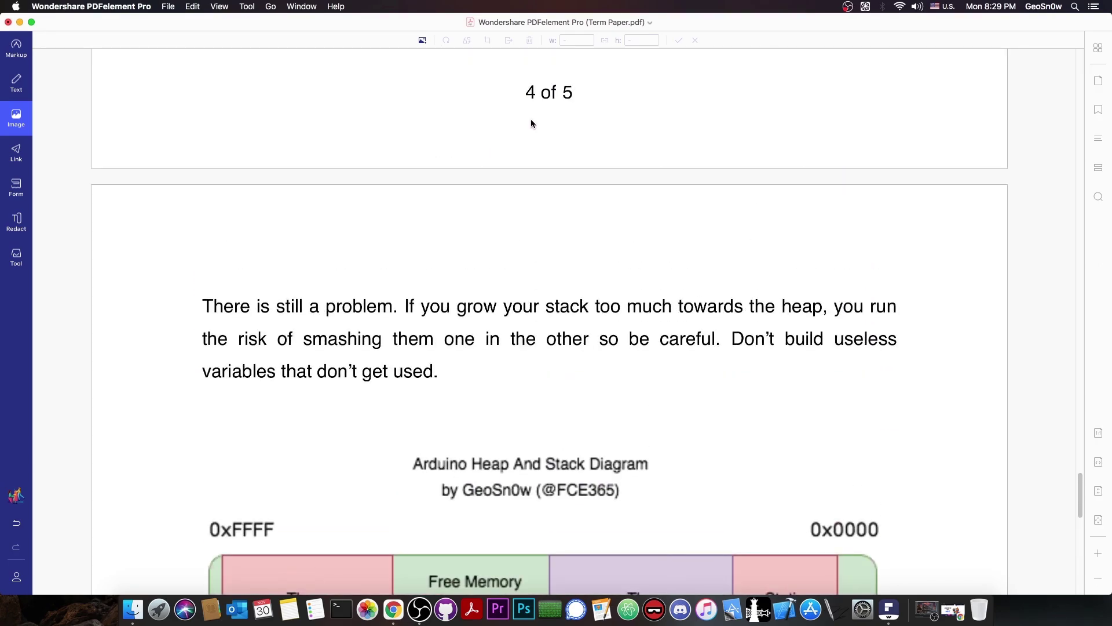
scroll(531, 123, "down", 5)
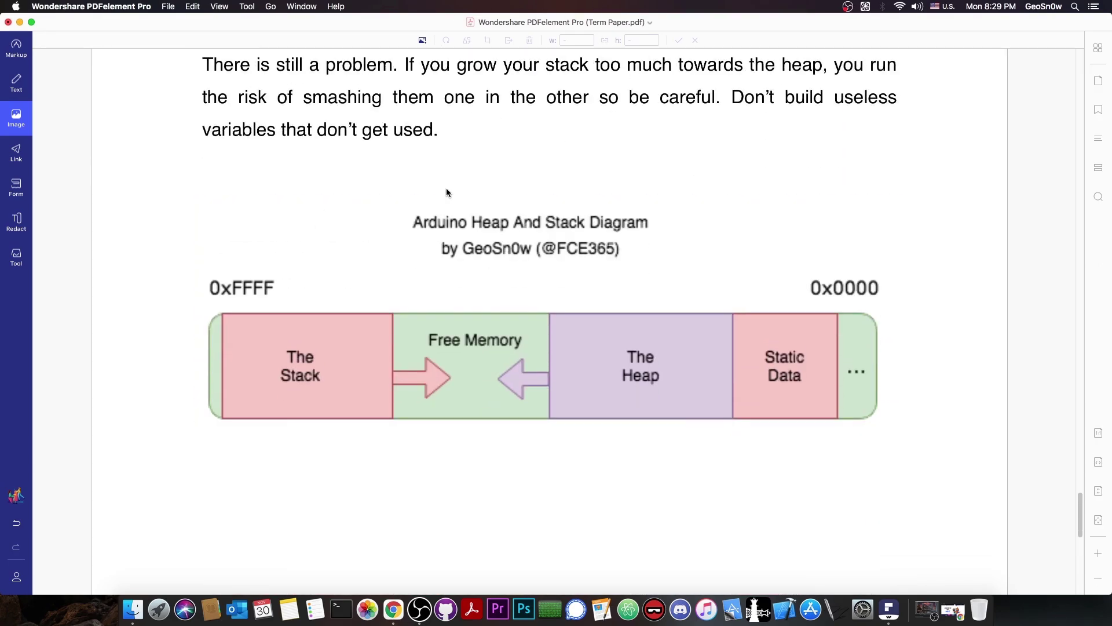
scroll(450, 189, "down", 3)
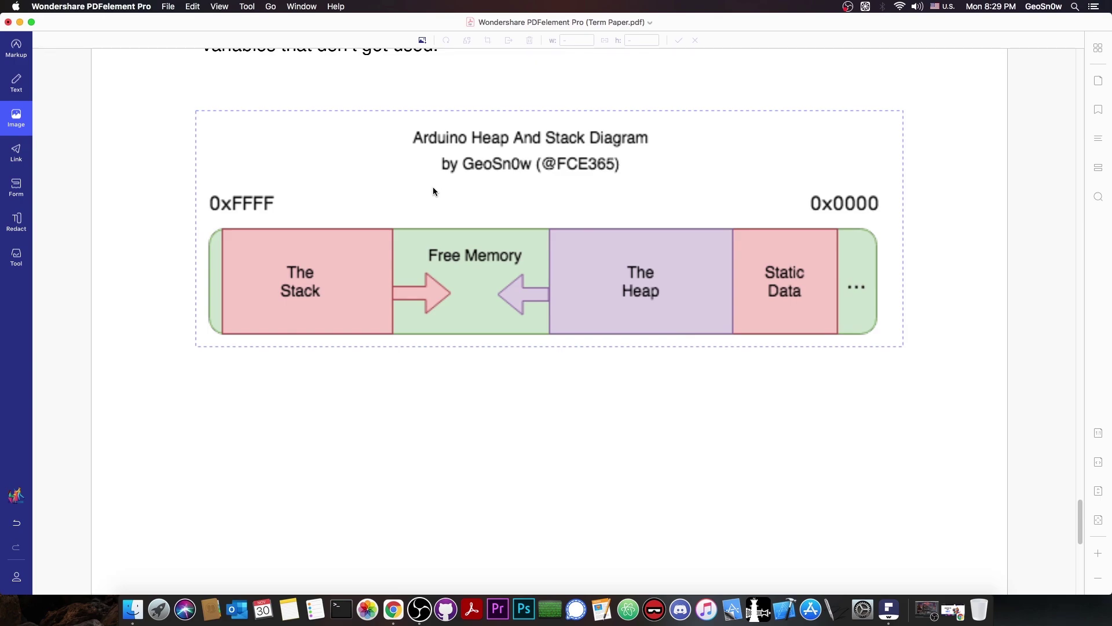
scroll(347, 165, "down", 3)
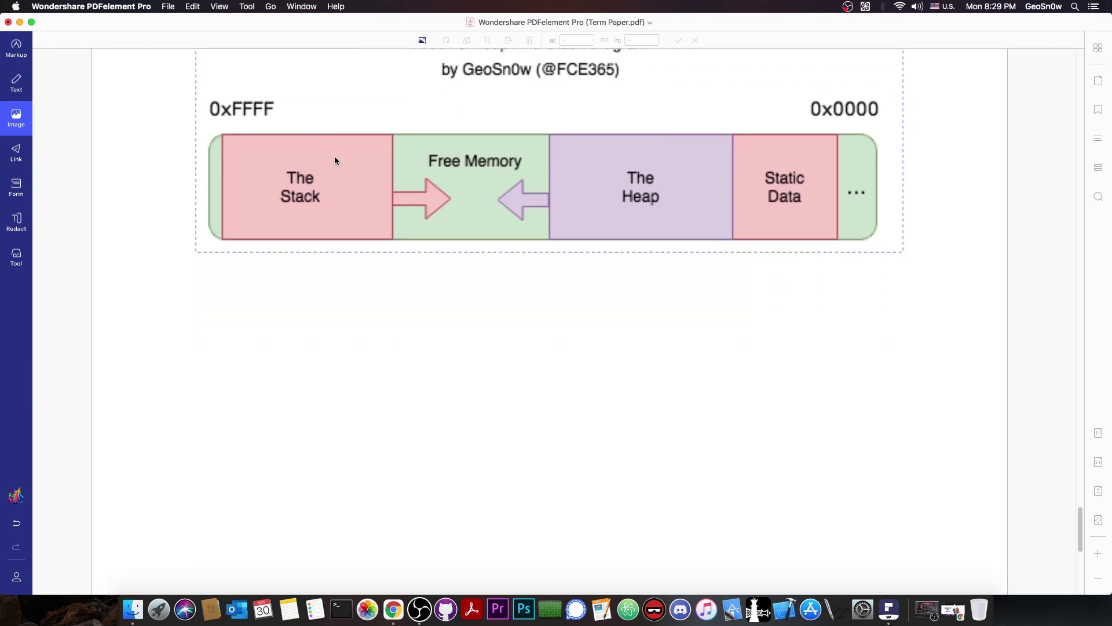
Insert arduino_table.png from the Desktop onto page 5
left_click(422, 41)
left_click(574, 81)
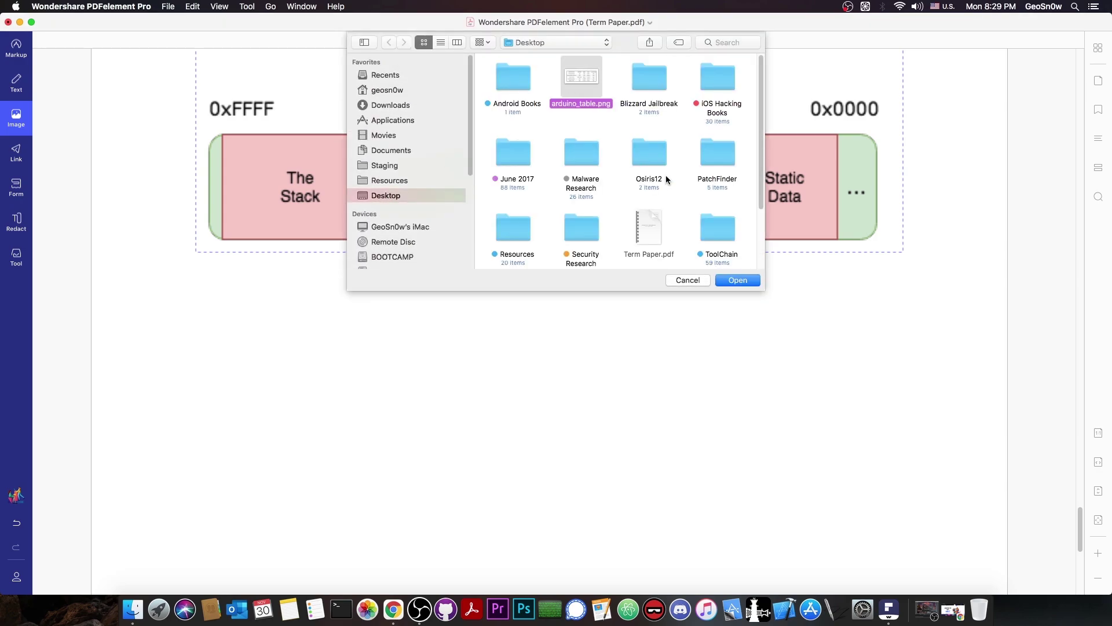
left_click(746, 280)
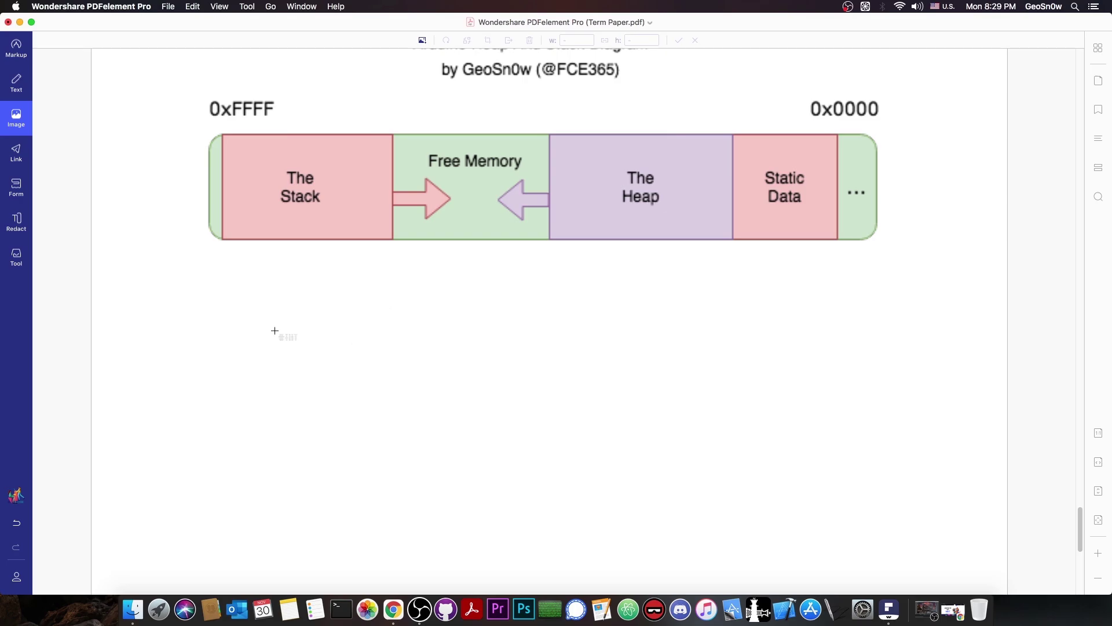
left_click(214, 358)
Shrink the table image to 441.2 × 166.7 and align it under the diagram
left_click_drag(283, 263, 324, 325)
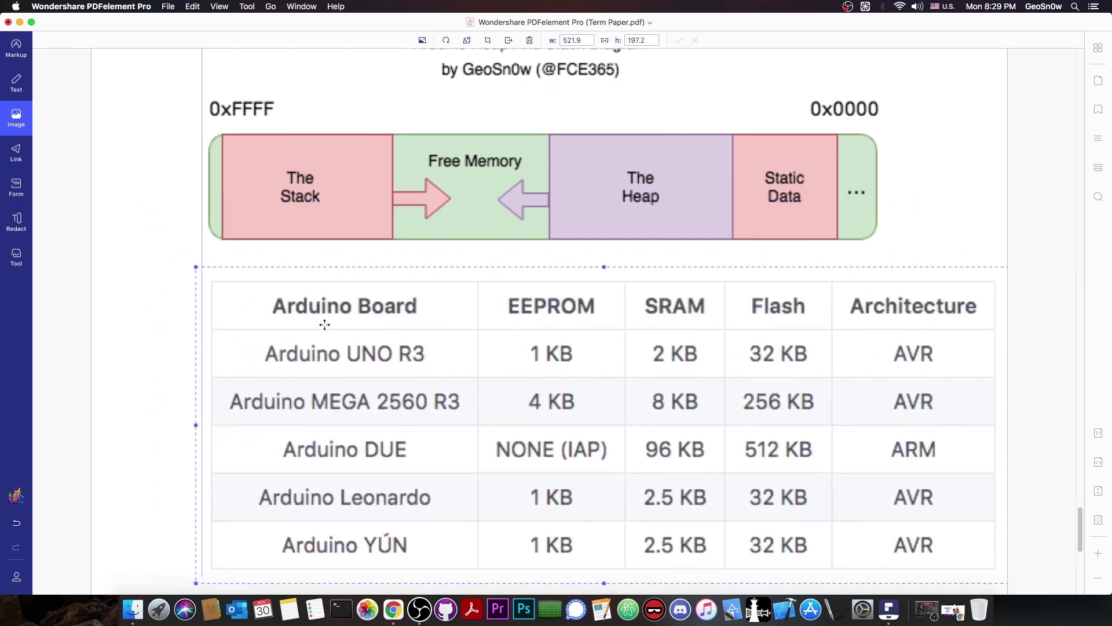
left_click_drag(194, 267, 286, 315)
left_click_drag(433, 368, 315, 309)
left_click_drag(197, 277, 209, 281)
left_click_drag(292, 315, 281, 313)
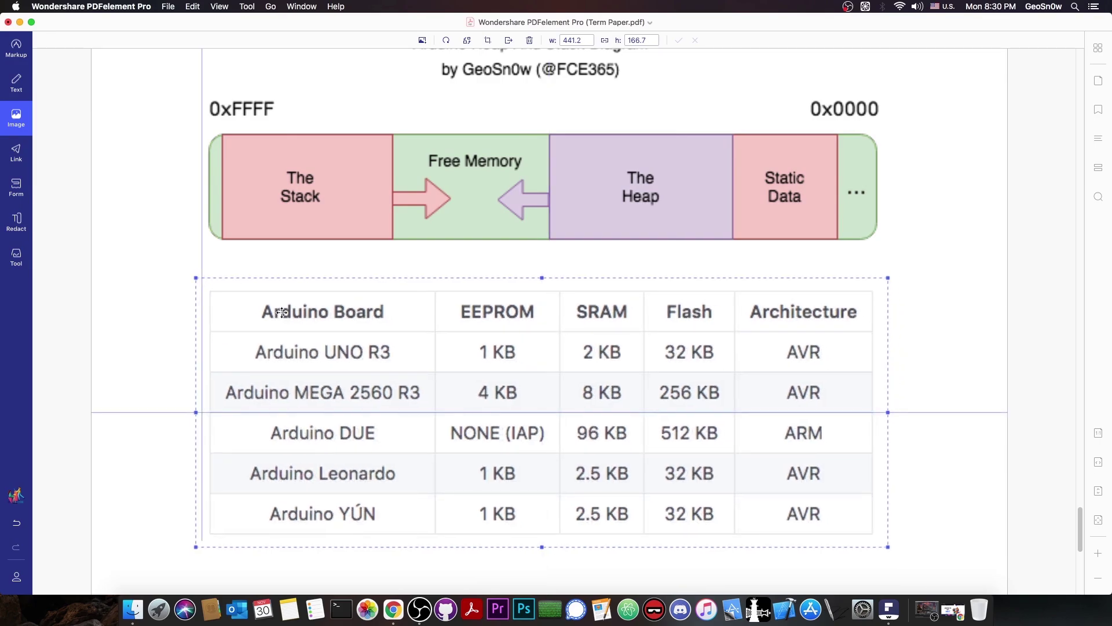
scroll(397, 315, "down", 2)
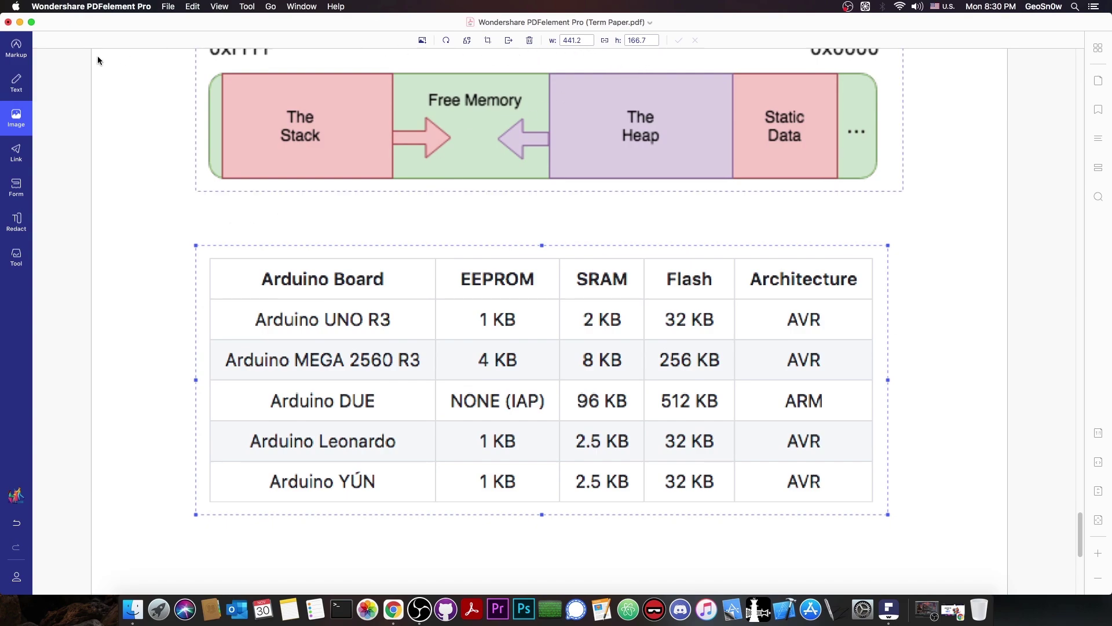
left_click(17, 47)
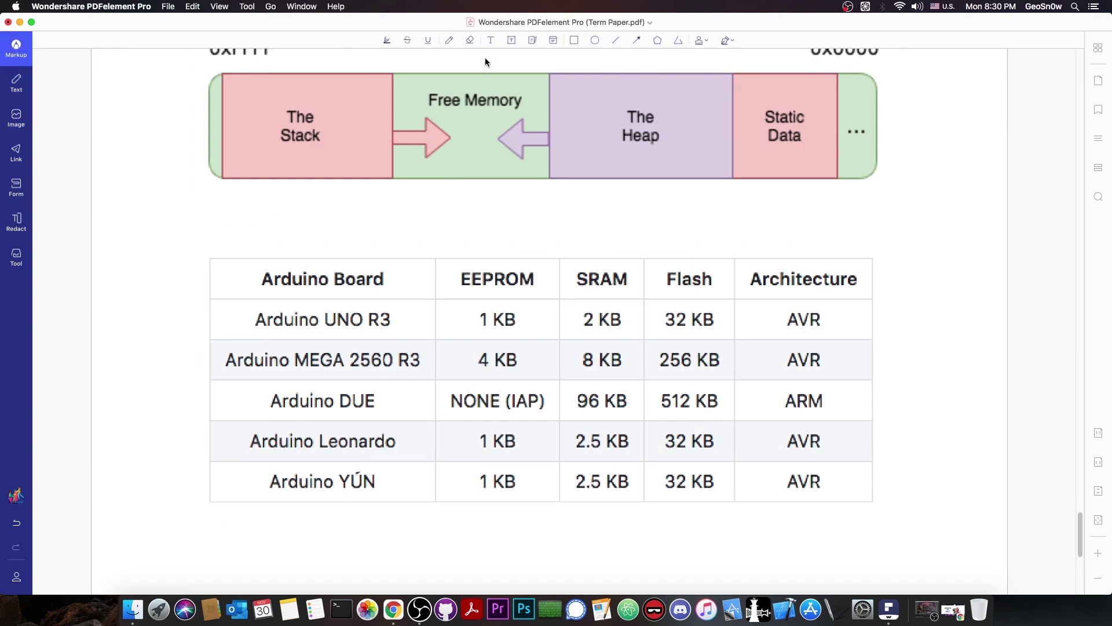
Add a one-line text box 'Please check the table below for Arduino Models' centred above the table
left_click(511, 40)
type("Please check the ")
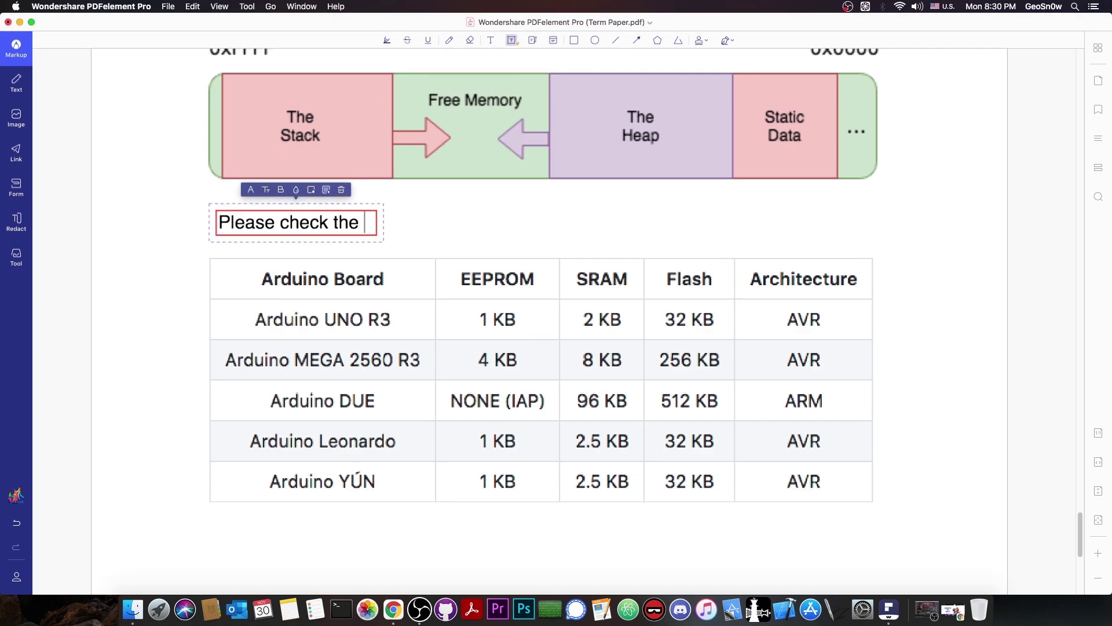
type("table below fo")
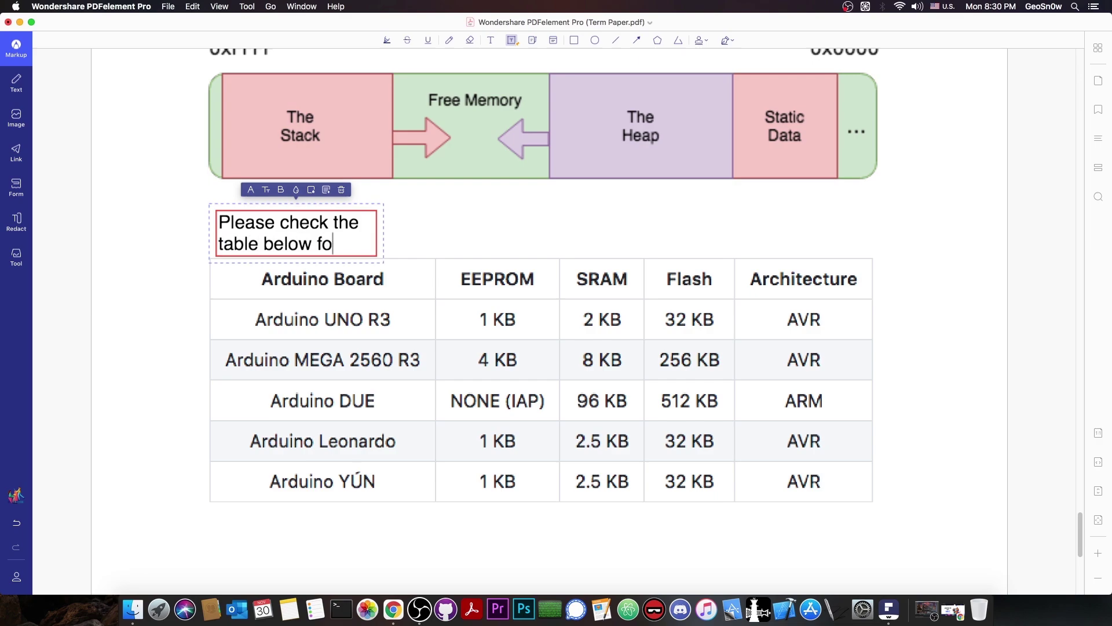
type("r Arduin")
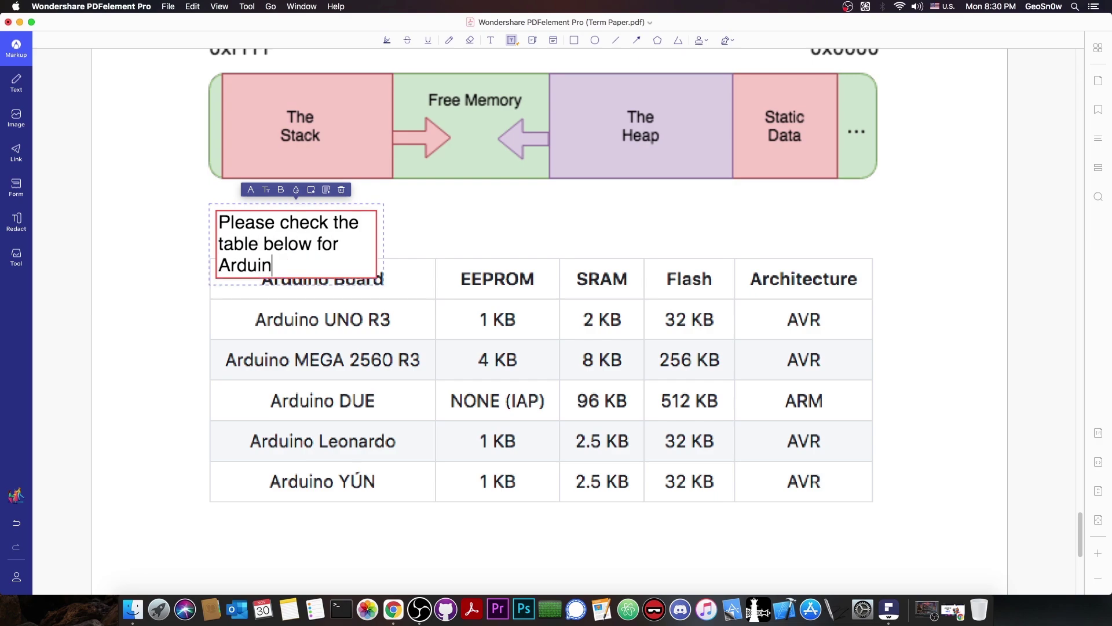
type("o Models")
key("Escape")
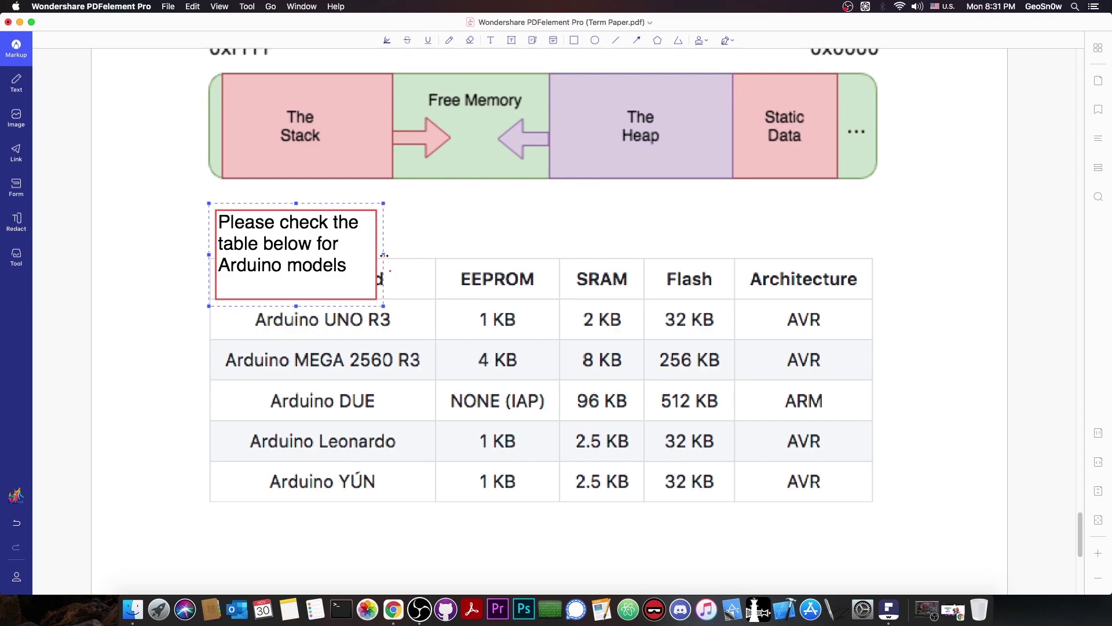
left_click_drag(381, 254, 784, 253)
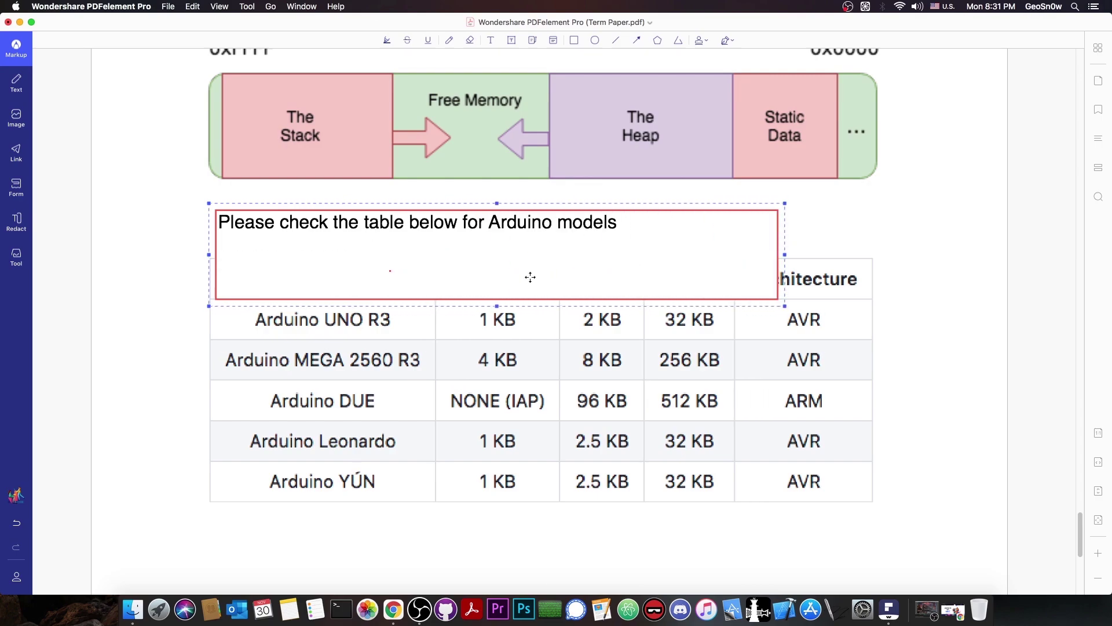
left_click_drag(497, 305, 503, 243)
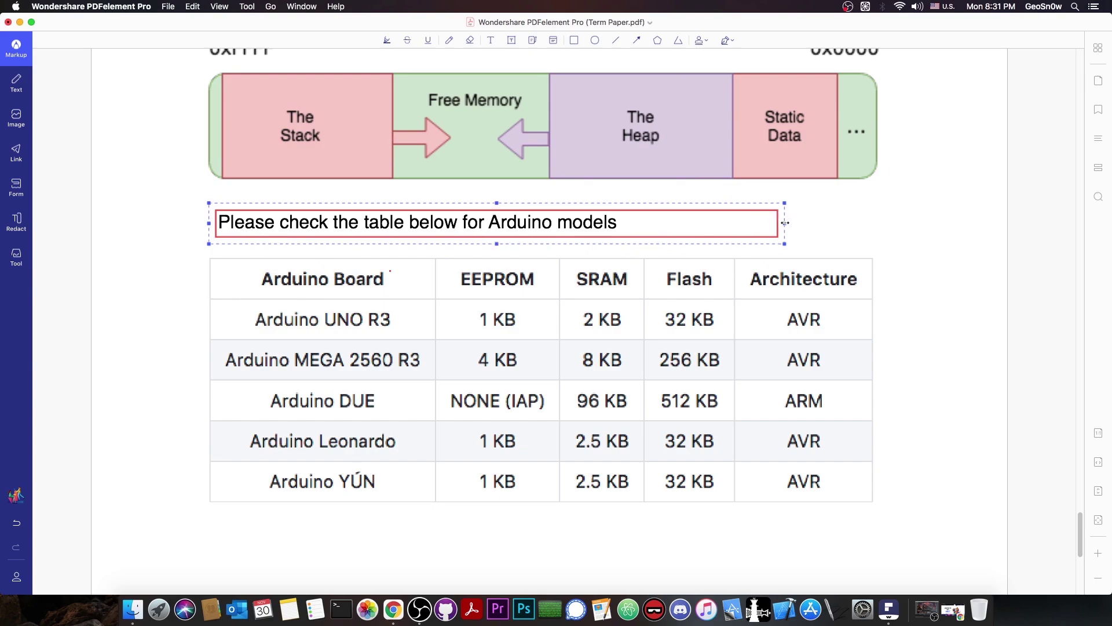
left_click_drag(784, 223, 634, 222)
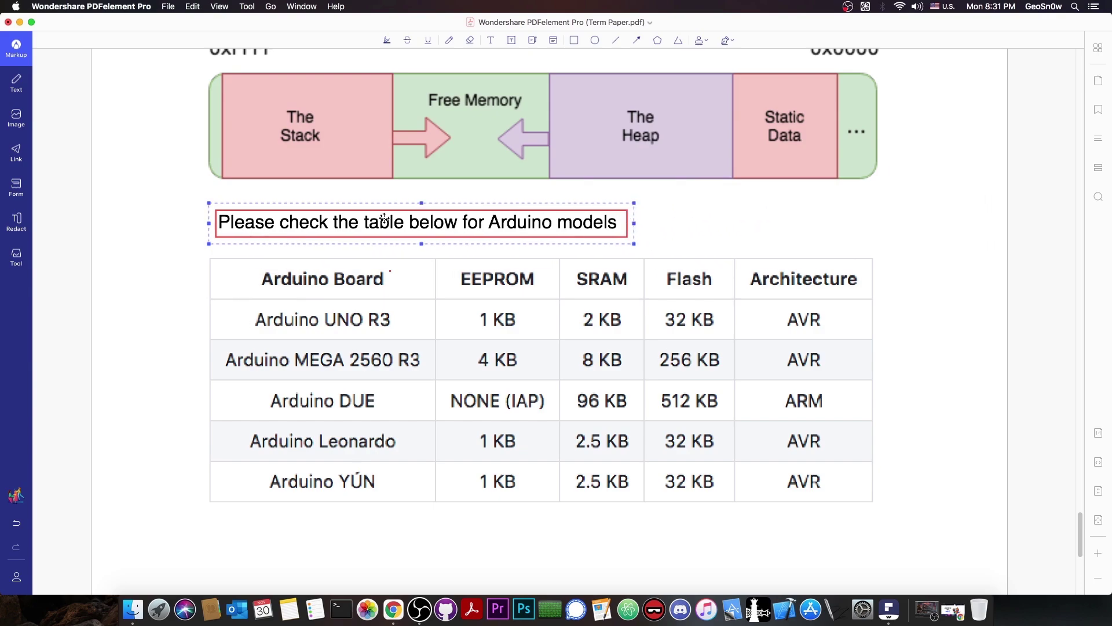
left_click_drag(333, 222, 458, 221)
left_click(857, 208)
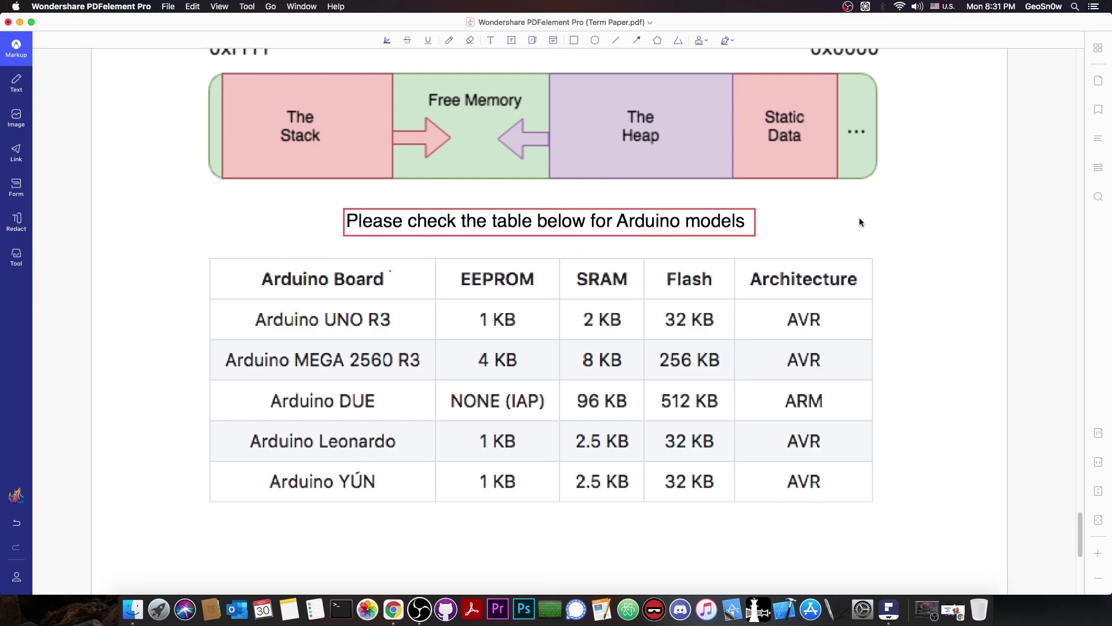
Place a REVISED stamp below the Arduino table
left_click(703, 41)
left_click(704, 81)
scroll(324, 454, "down", 3)
left_click(216, 456)
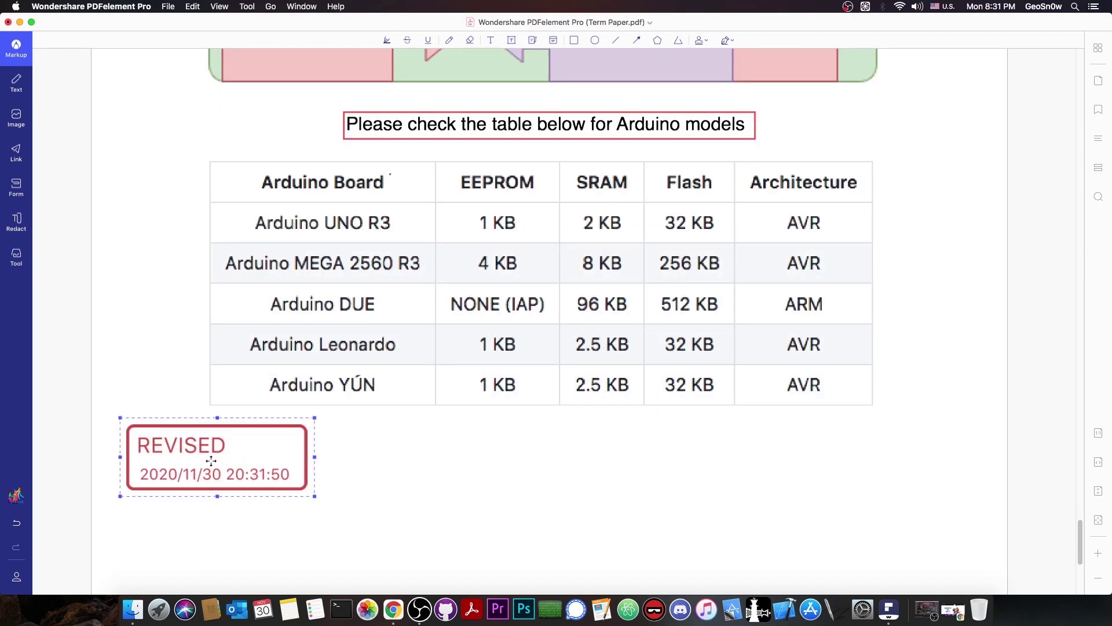
left_click_drag(210, 461, 293, 463)
scroll(201, 165, "up", 10)
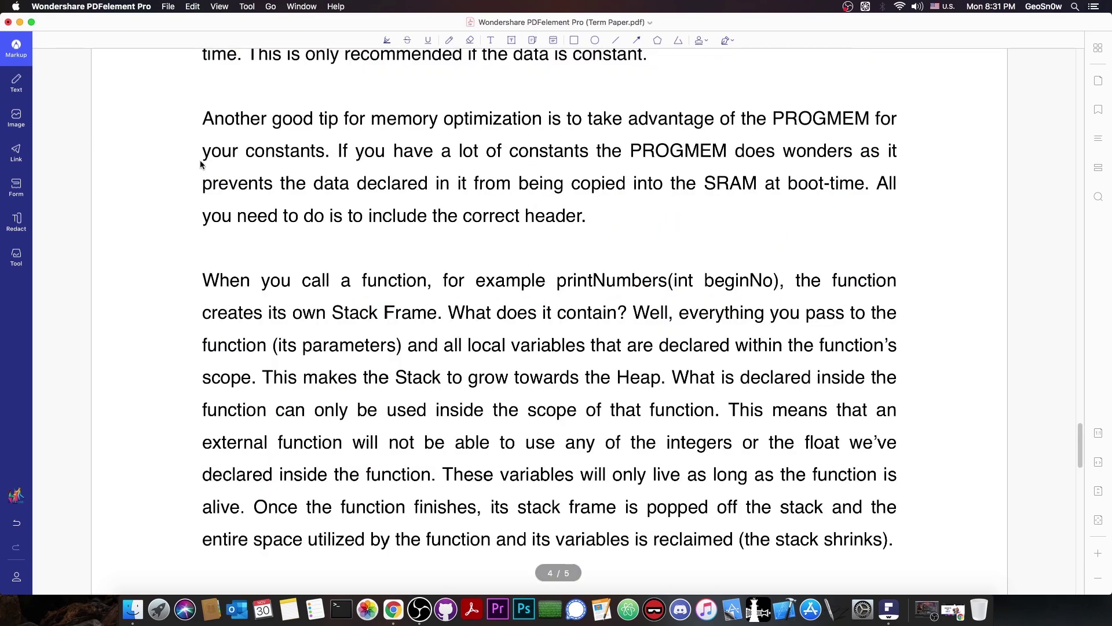
Mark the PROGMEM paragraph for redaction with the default black fill
left_click(15, 226)
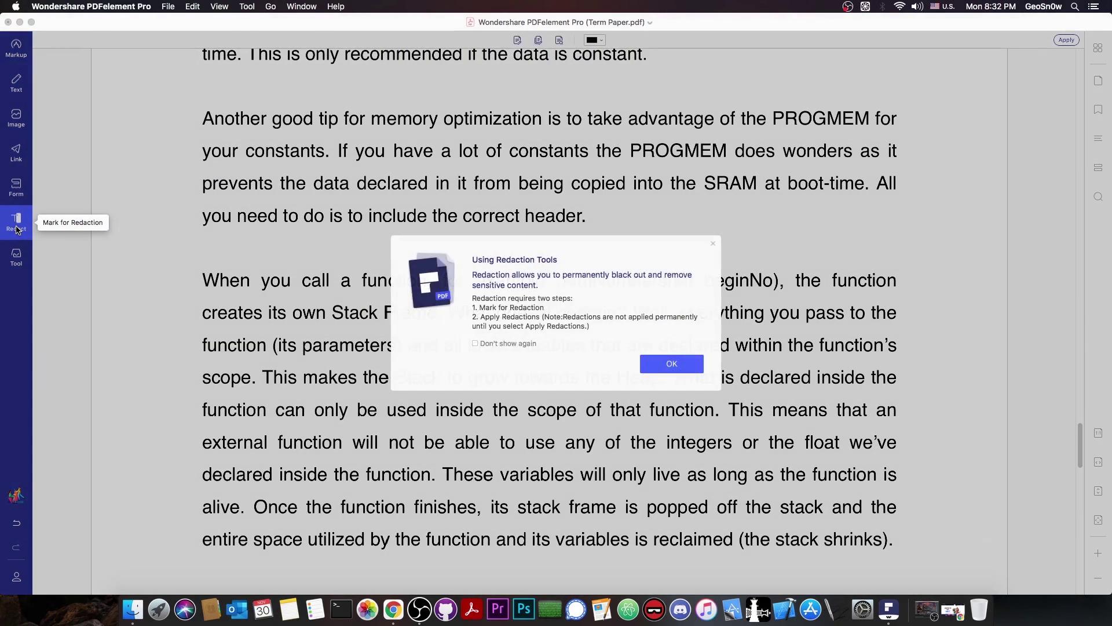
left_click(672, 365)
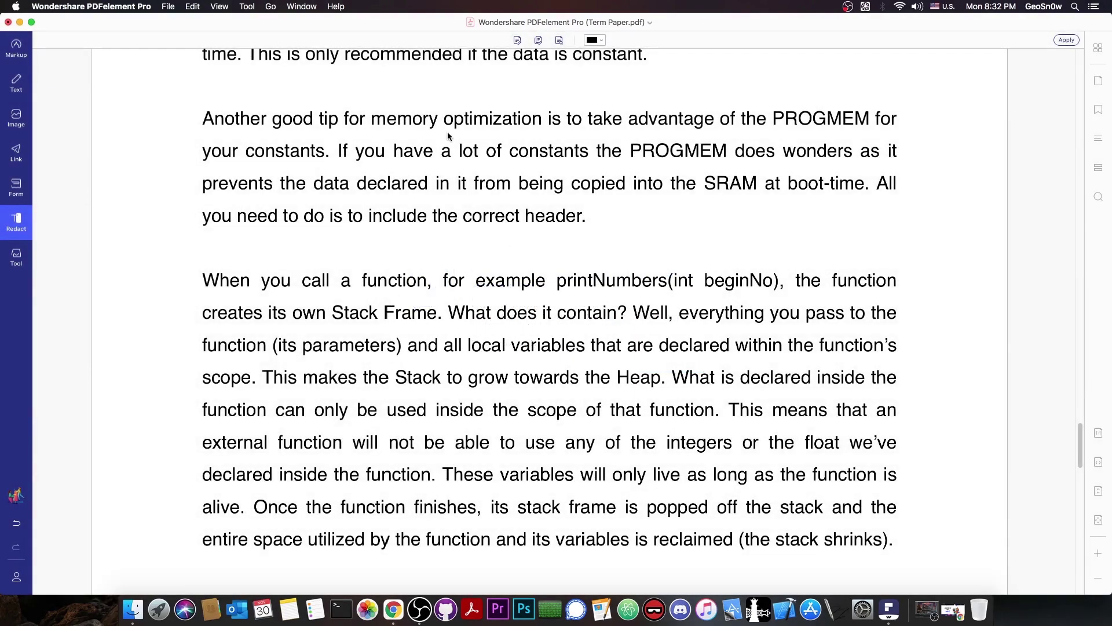
left_click(518, 41)
left_click_drag(201, 115, 684, 230)
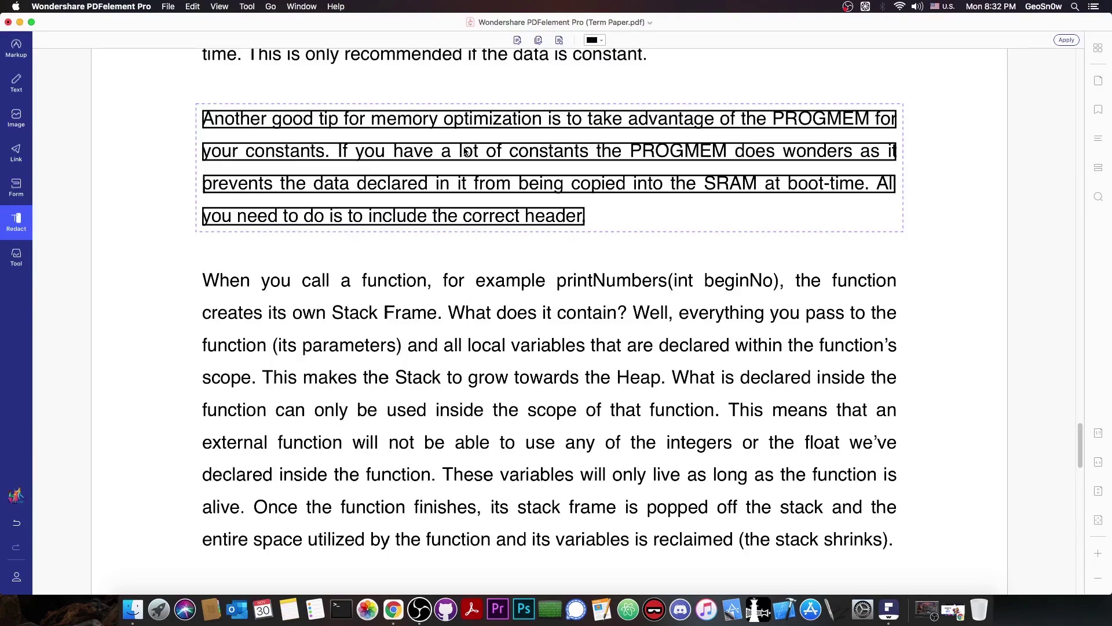
scroll(567, 272, "up", 10)
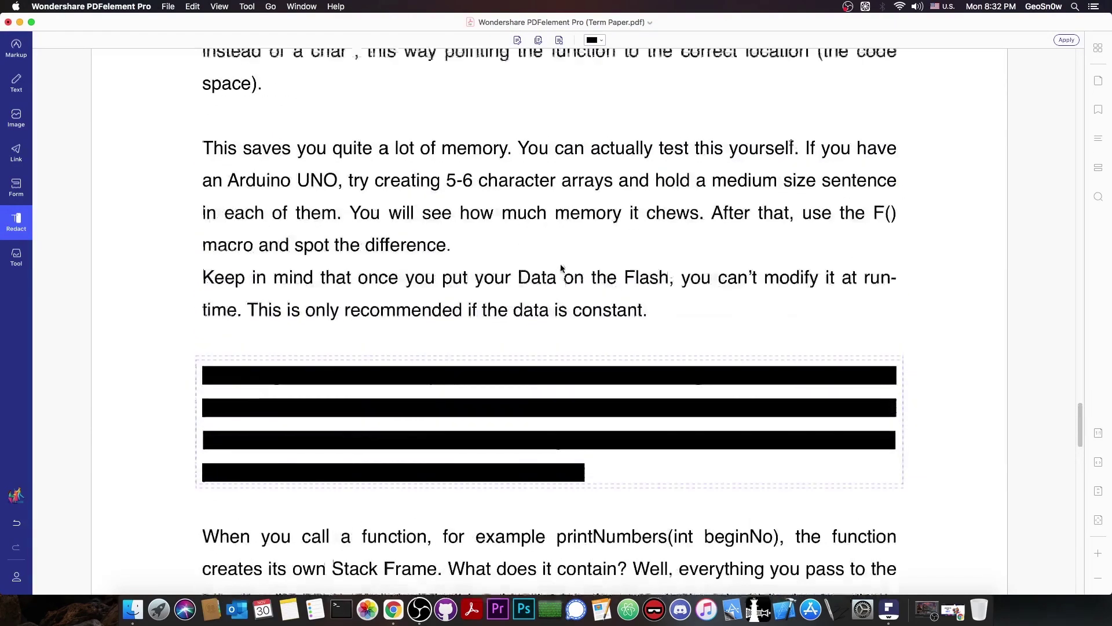
Set the redaction fill to red and mark the next paragraph's opening through Arduino UNO
left_click(595, 40)
left_click(595, 66)
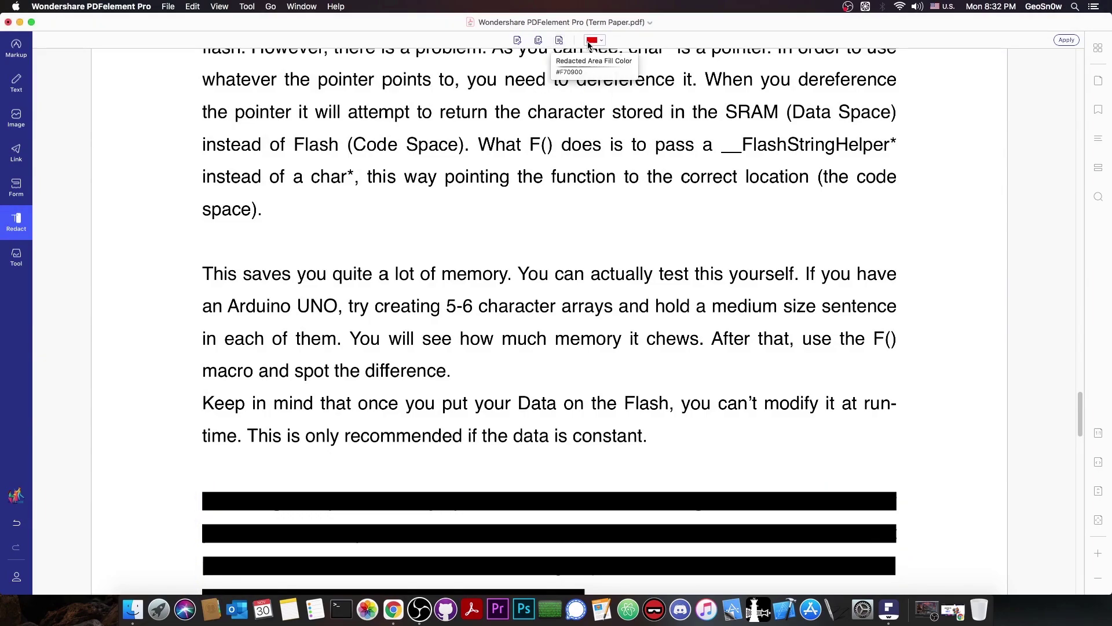
left_click(517, 40)
left_click_drag(203, 273, 341, 305)
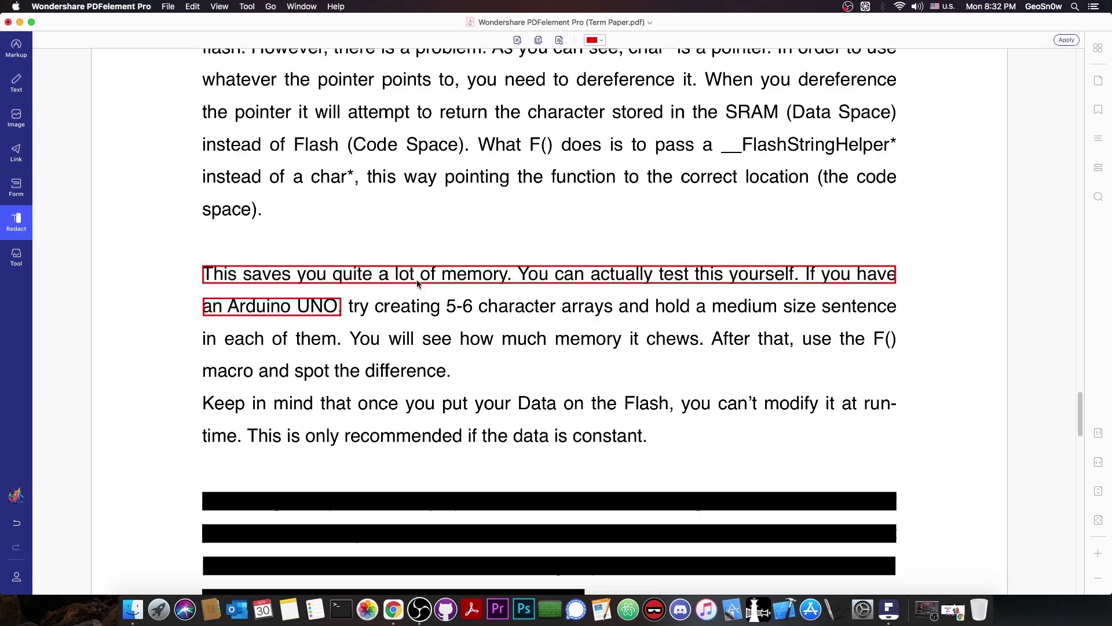
scroll(420, 276, "up", 8)
left_click(17, 258)
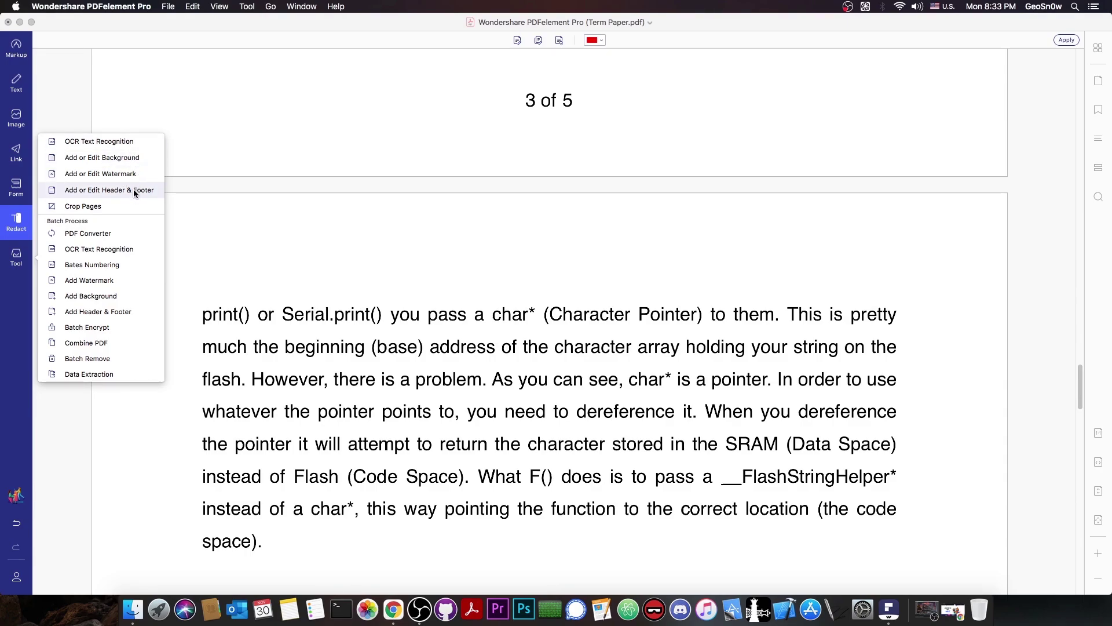
Open the PDF Converter and set its output format to Pages
left_click(108, 234)
left_click_drag(544, 82, 556, 115)
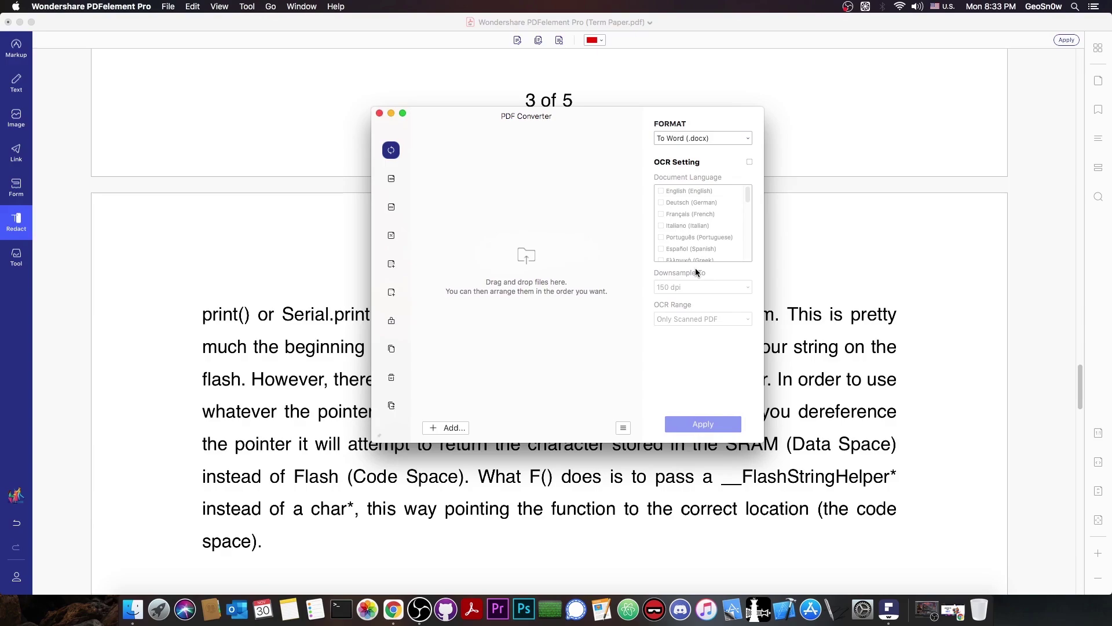
left_click(704, 138)
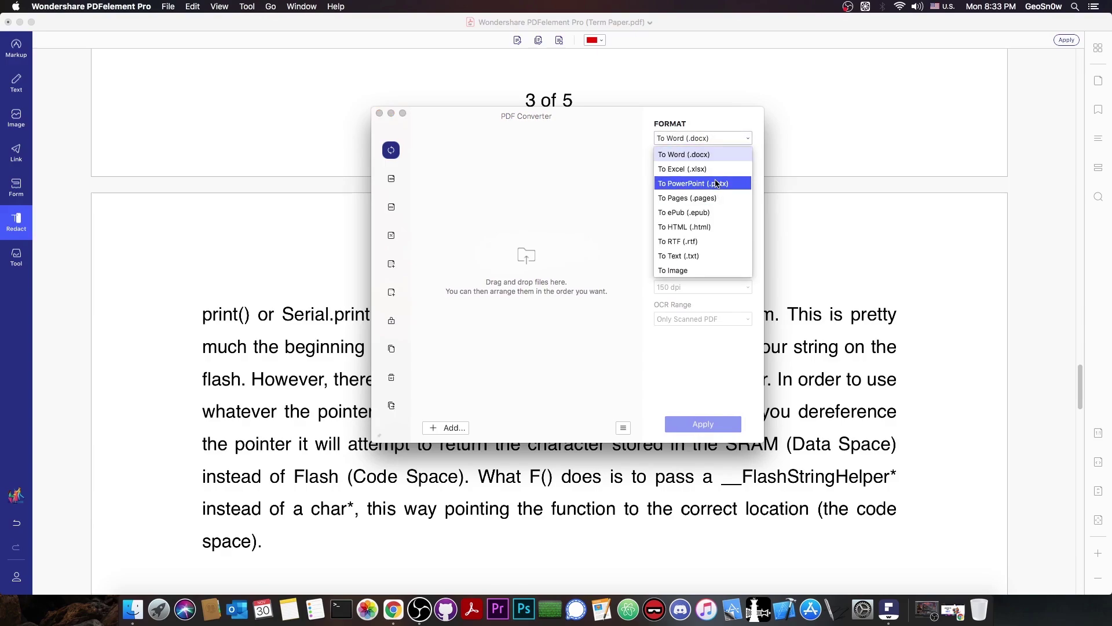
left_click(684, 198)
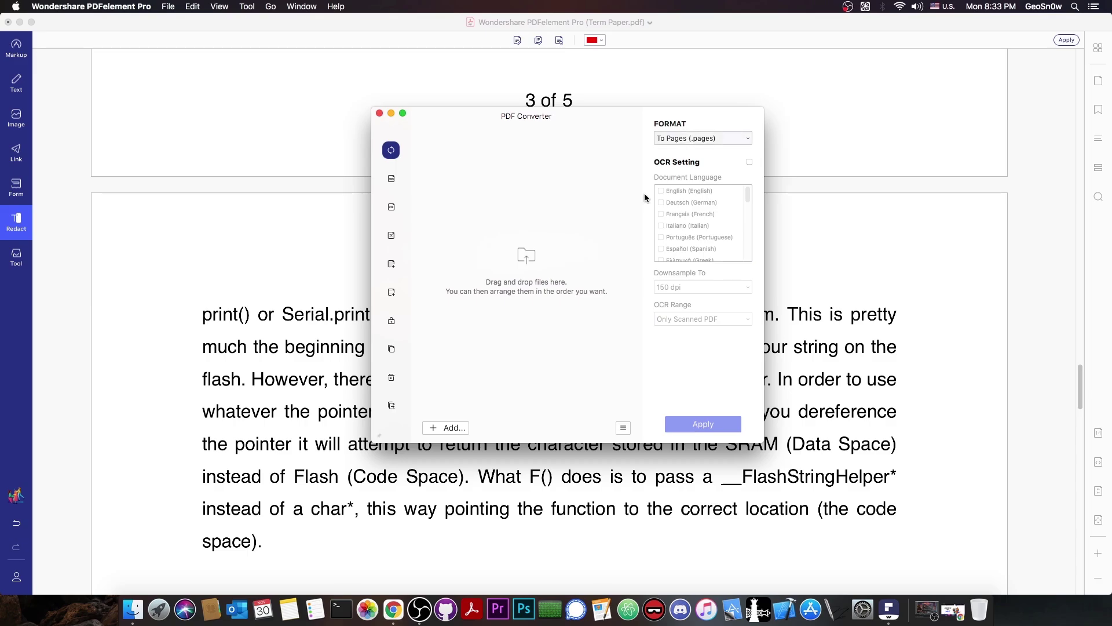
Add Term Paper.pdf and convert it to Pages, saving to the Desktop
left_click(445, 427)
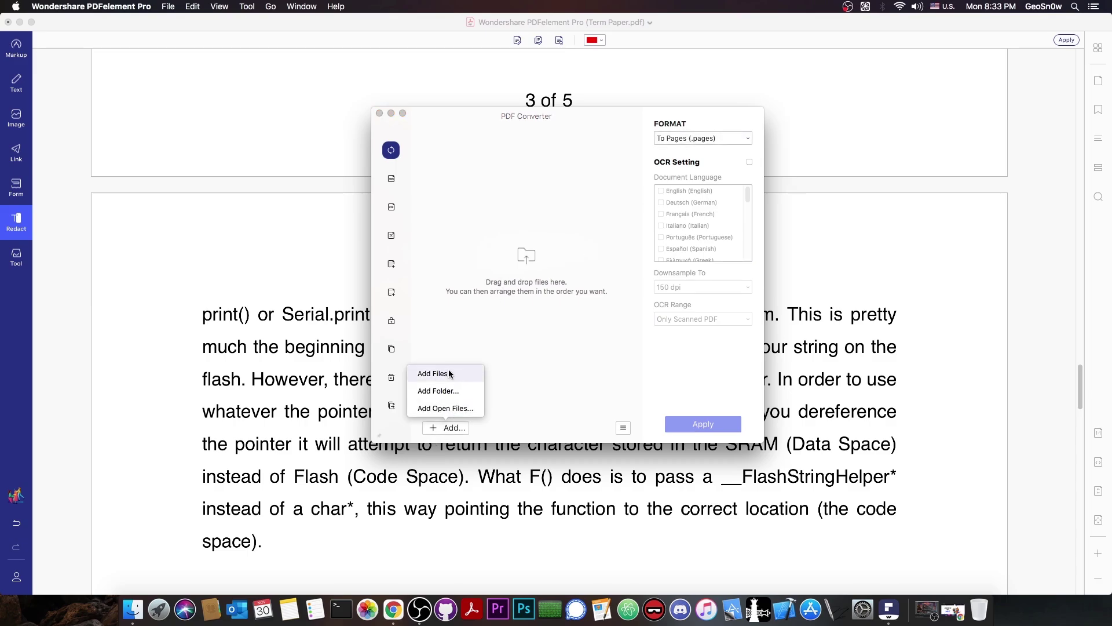
left_click(449, 373)
left_click(663, 313)
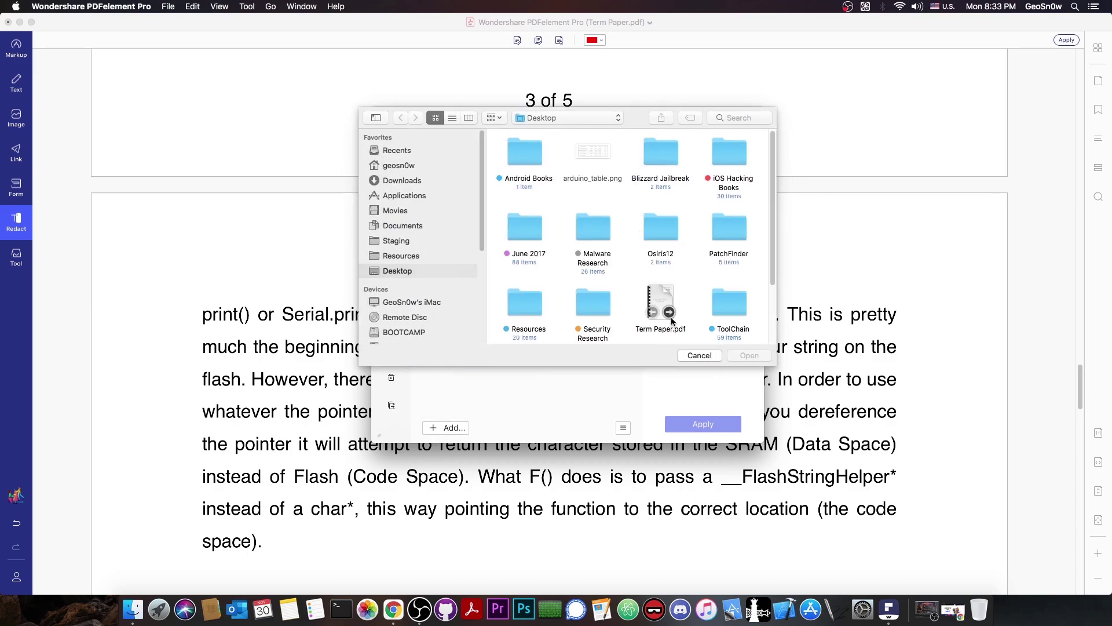
left_click(735, 355)
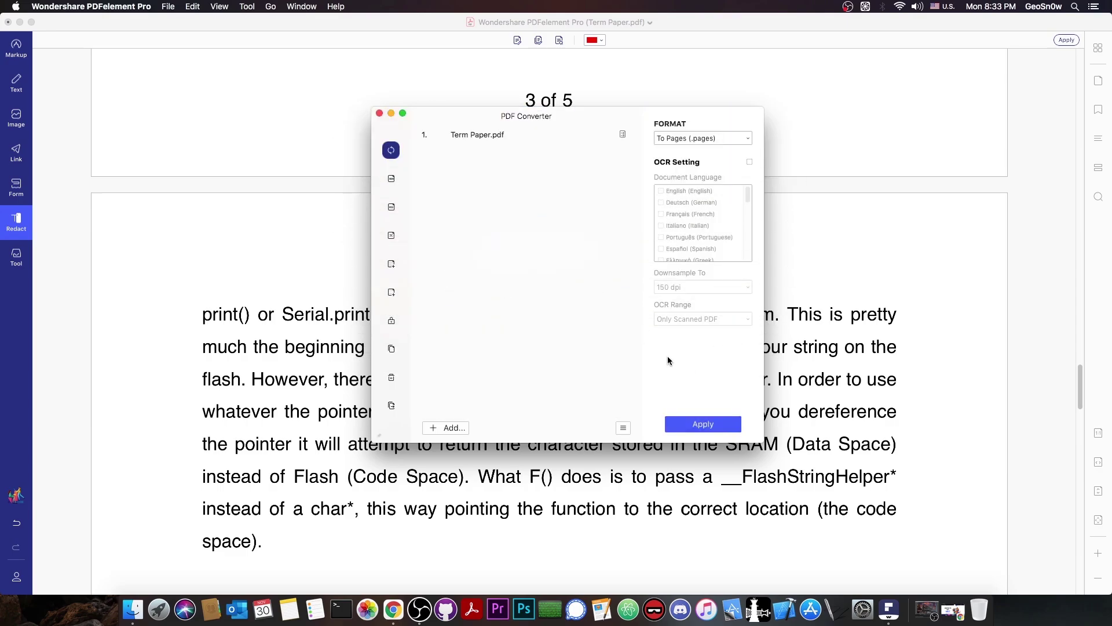
left_click(714, 425)
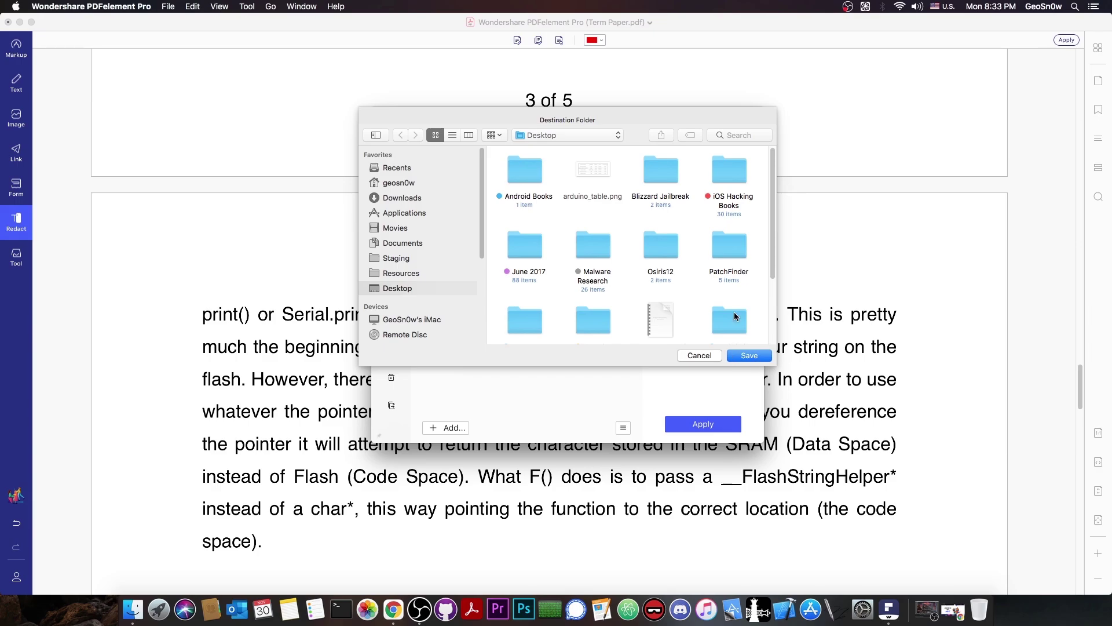
left_click(751, 356)
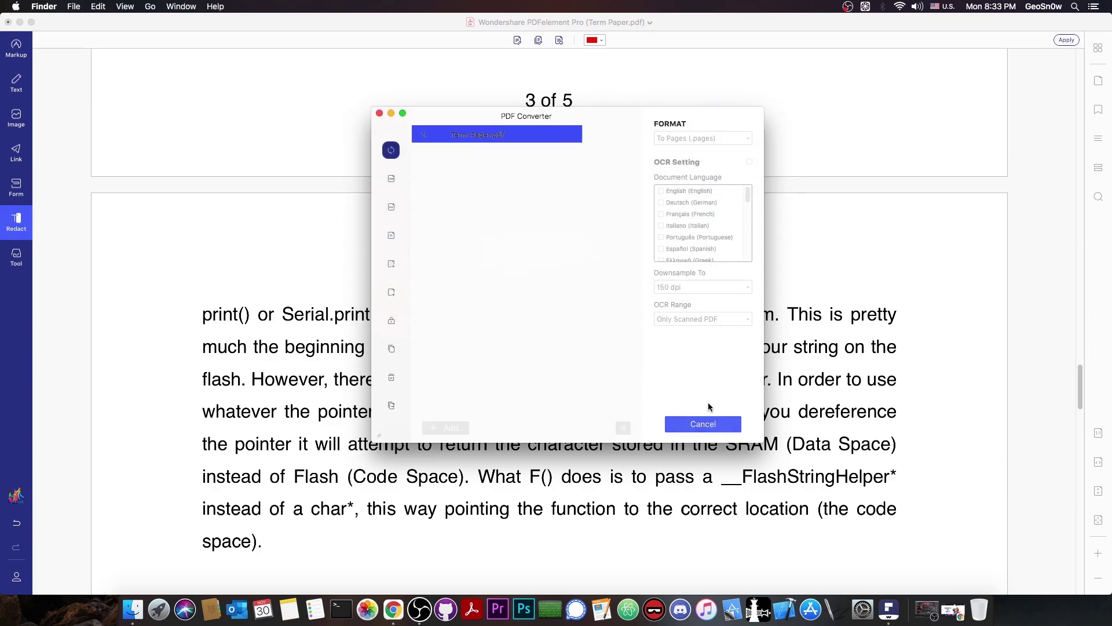
Find Term Paper.pages in Finder, then close Finder, the converter and the PDF window
left_click(390, 171)
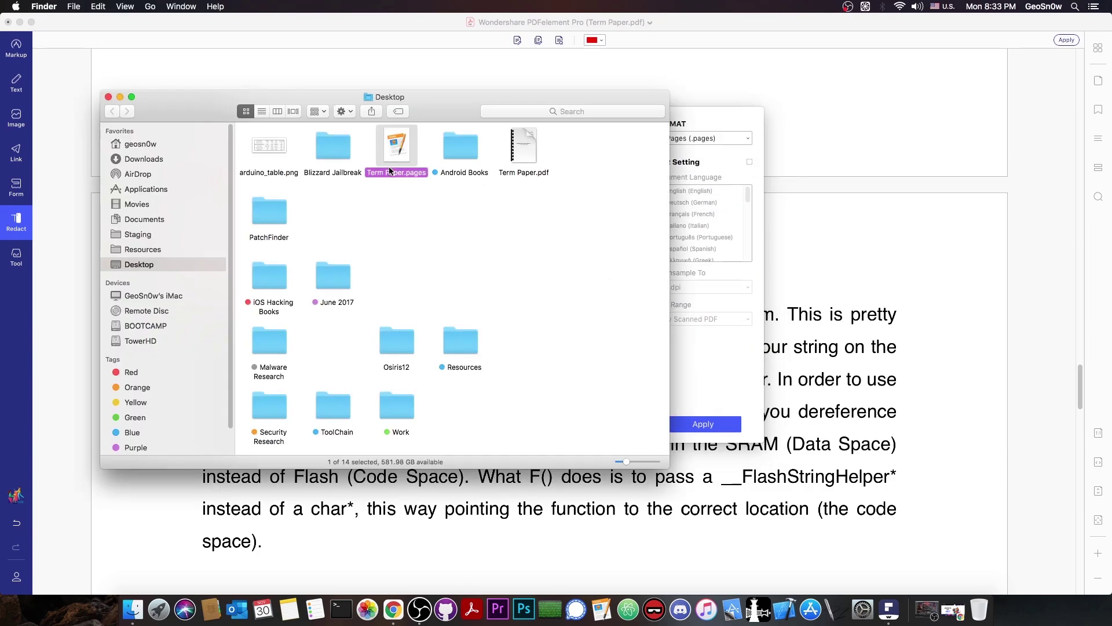
left_click(108, 97)
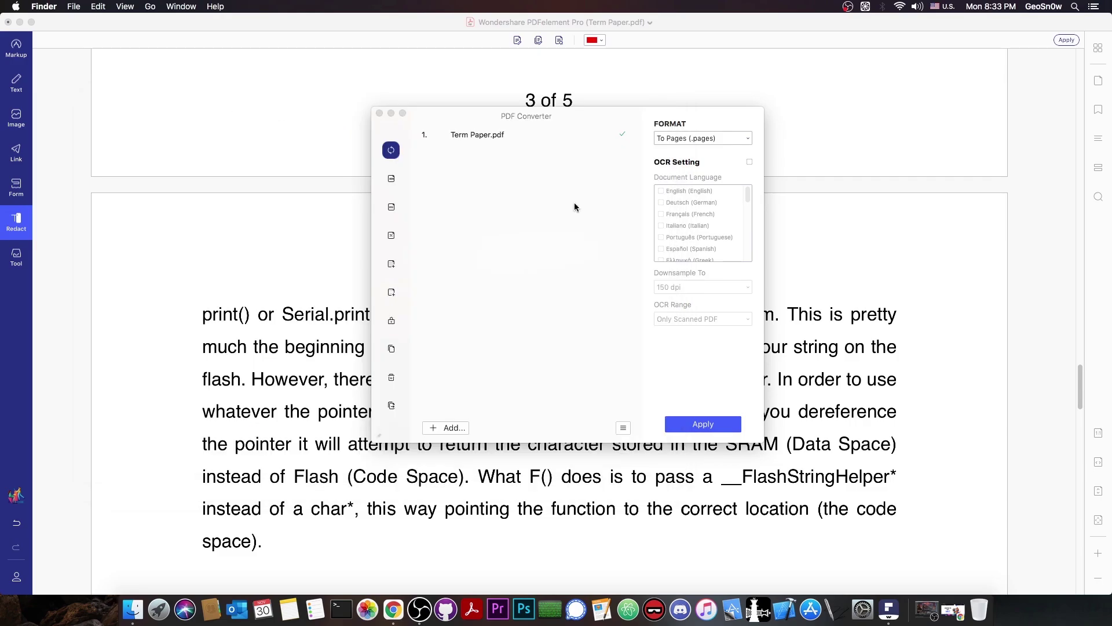
left_click(380, 114)
left_click(8, 22)
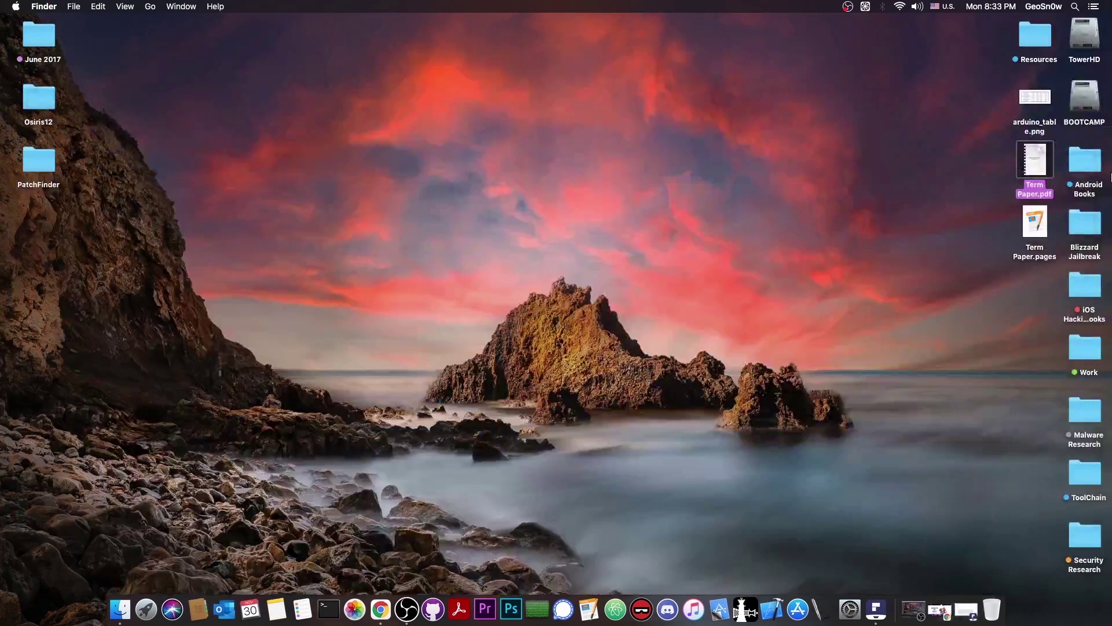
Open Term Paper.pages in Pages and scroll down to the Arduino heap and stack diagram
double_click(1036, 222)
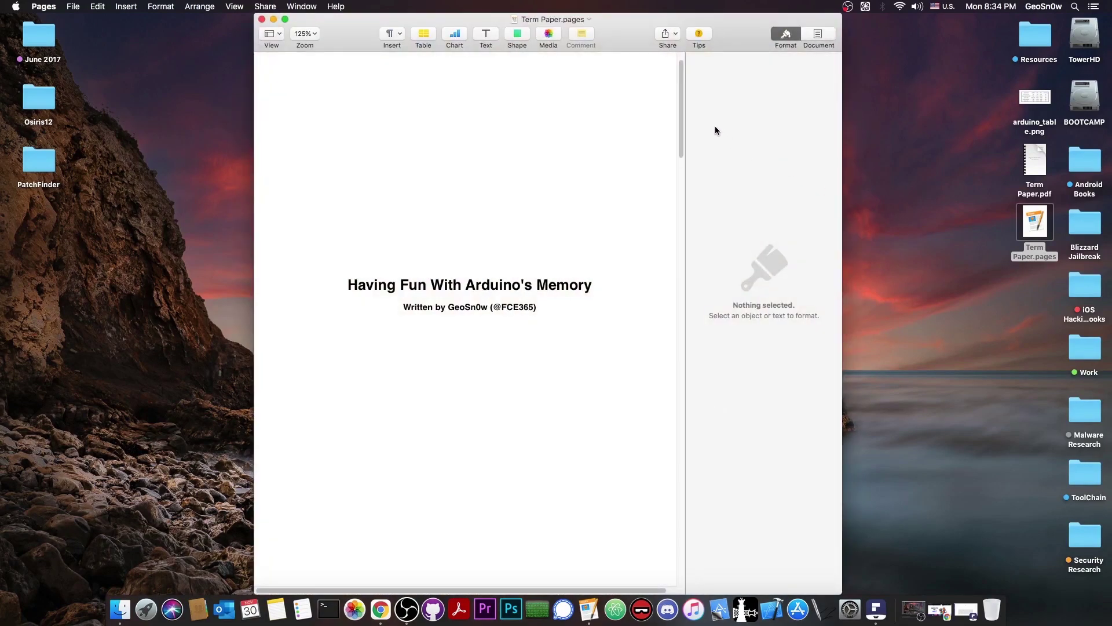
left_click_drag(680, 107, 666, 516)
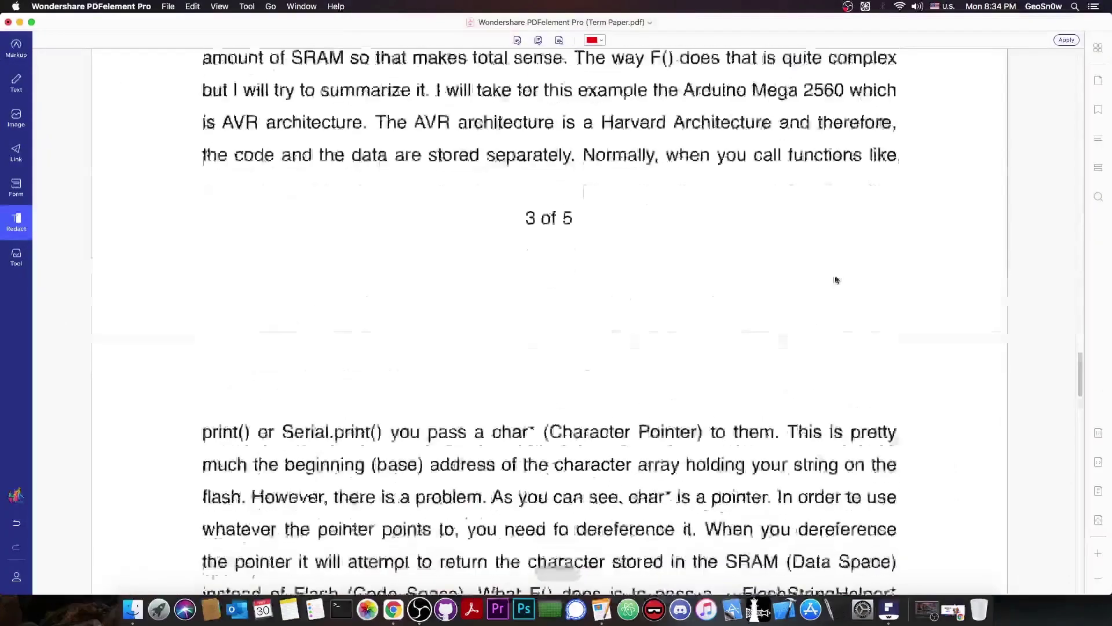
scroll(888, 264, "down", 10)
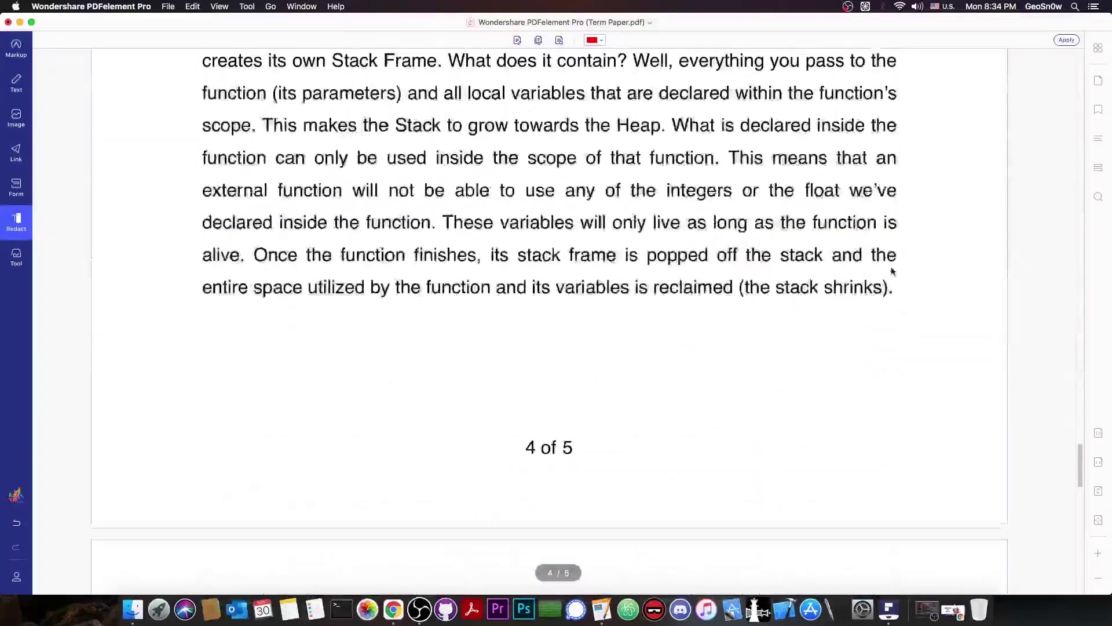
Save the current Term Paper.pdf from the File menu
scroll(892, 271, "down", 4)
left_click(168, 6)
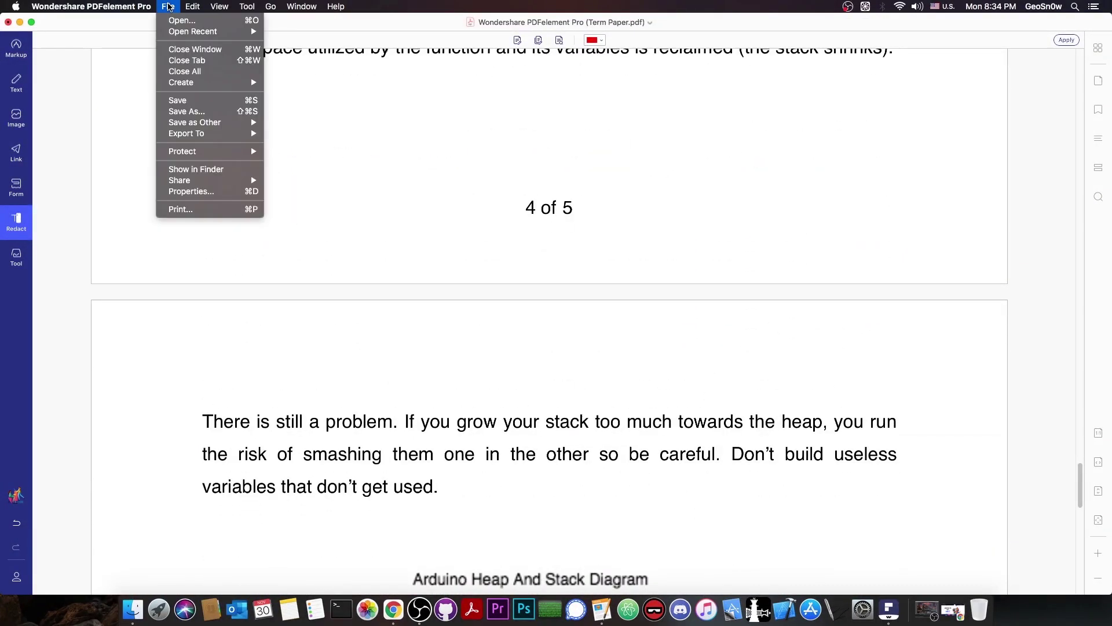
left_click(240, 101)
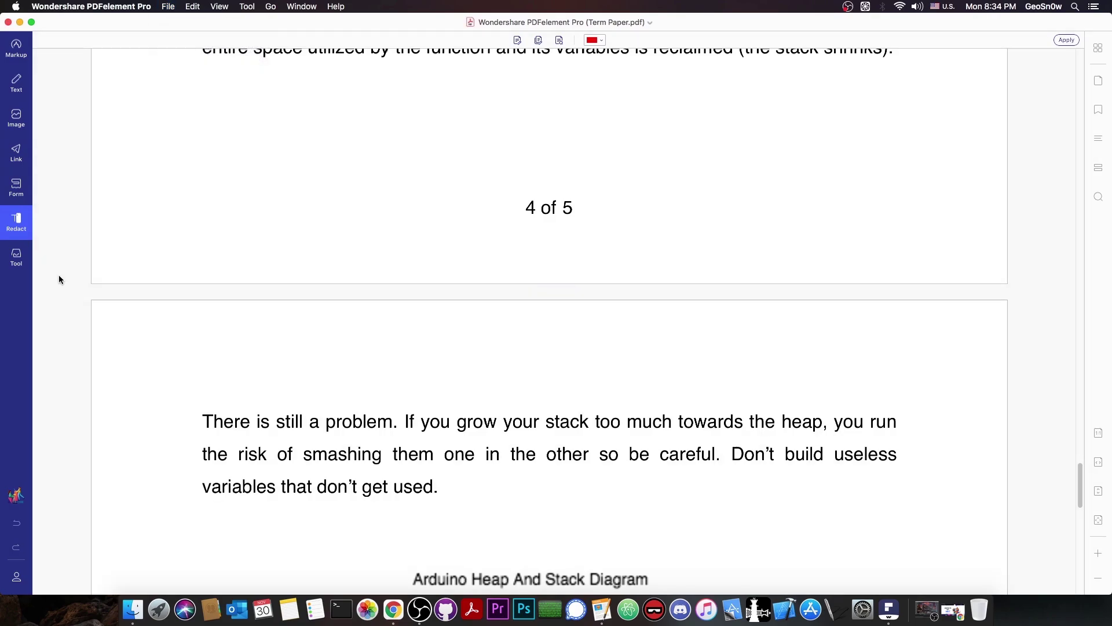
Convert Term Paper.pdf to Pages again with the Desktop as the destination
left_click(15, 262)
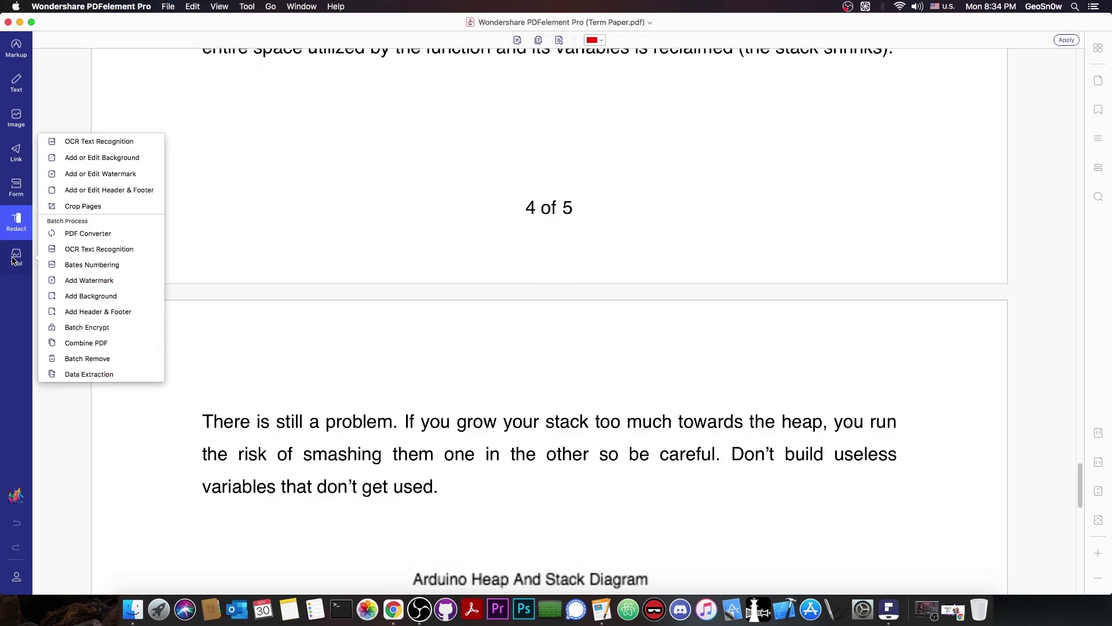
left_click(96, 234)
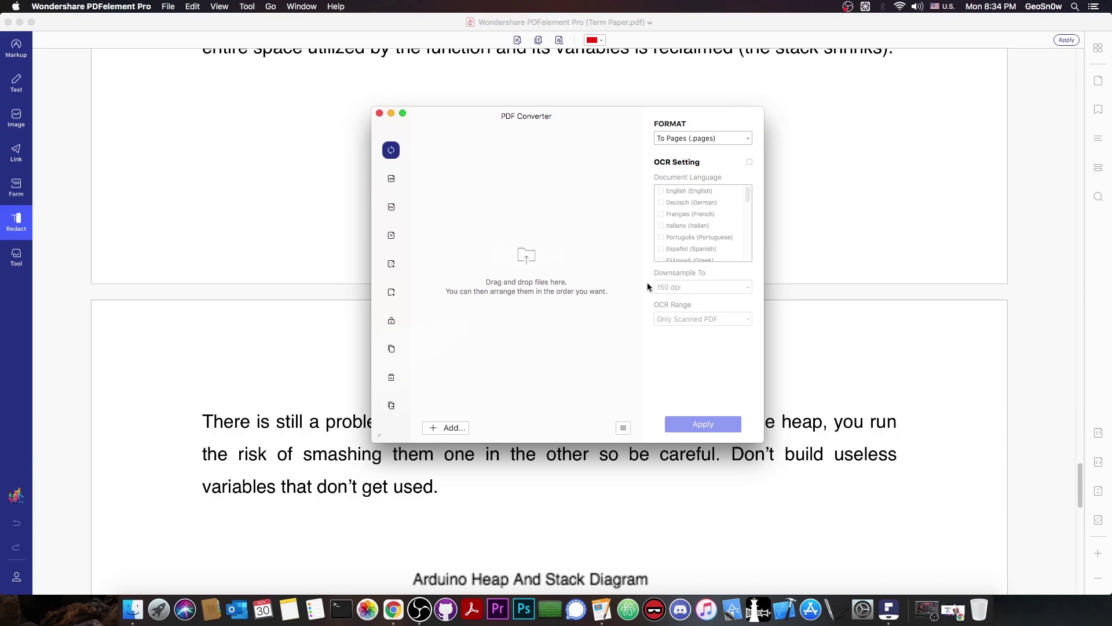
left_click(447, 428)
left_click(454, 373)
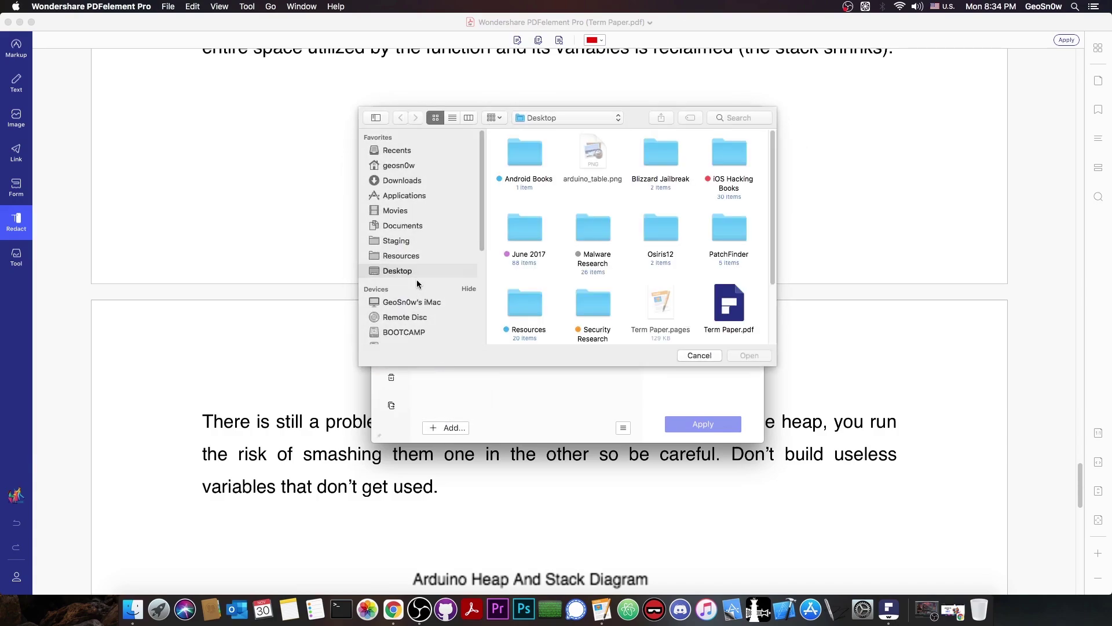
scroll(660, 272, "down", 1)
double_click(724, 217)
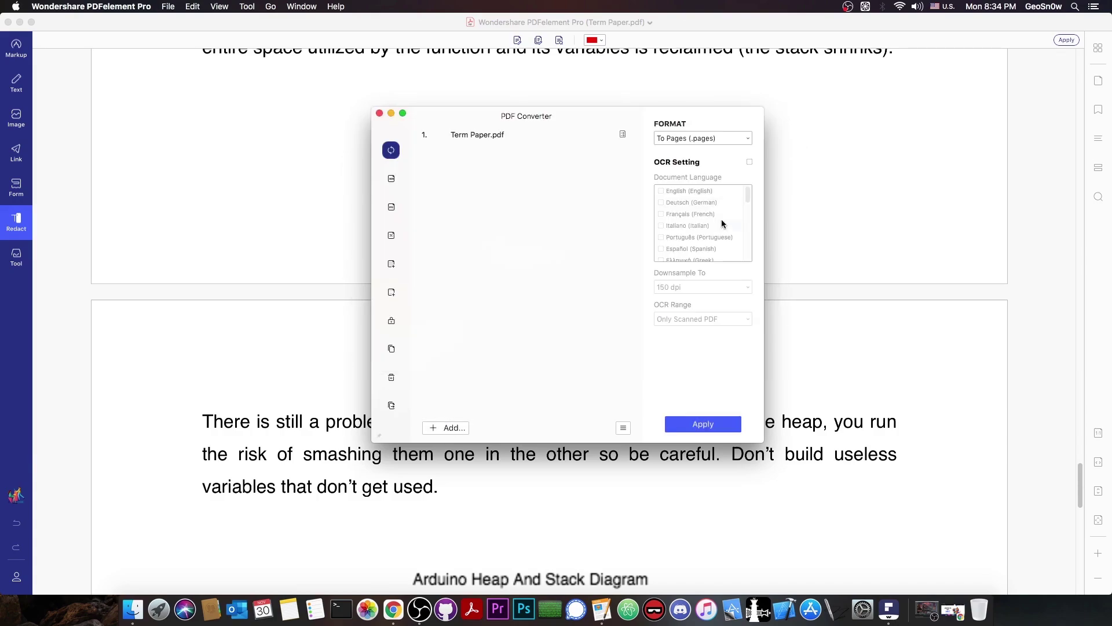
left_click(727, 424)
left_click(748, 355)
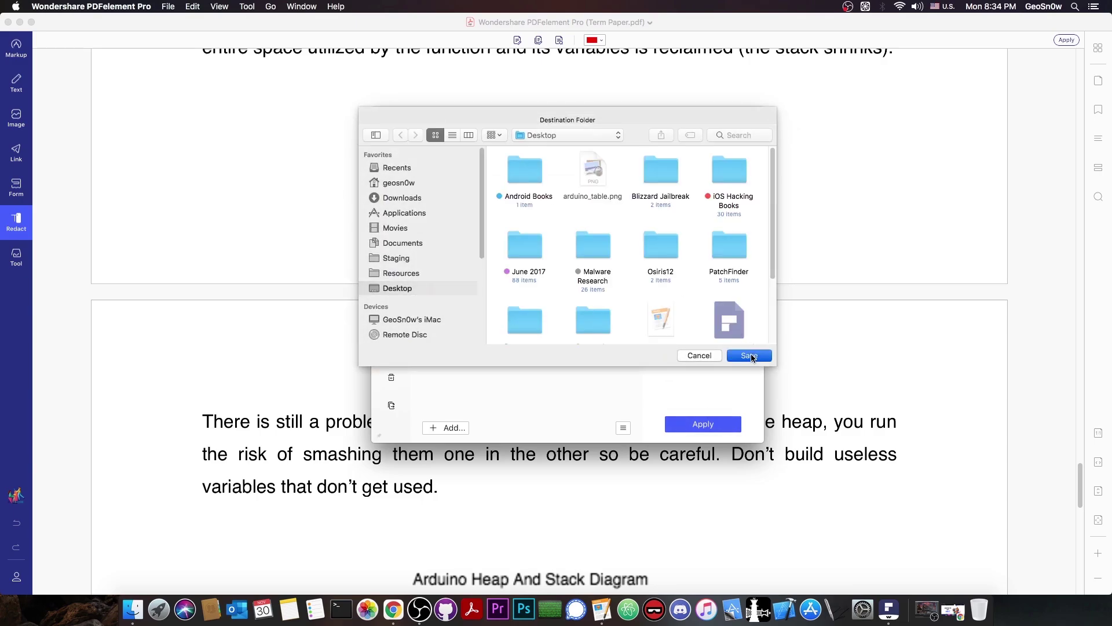
Open Term Paper (1).pages in Pages and scroll through its intro and memory sections
double_click(397, 146)
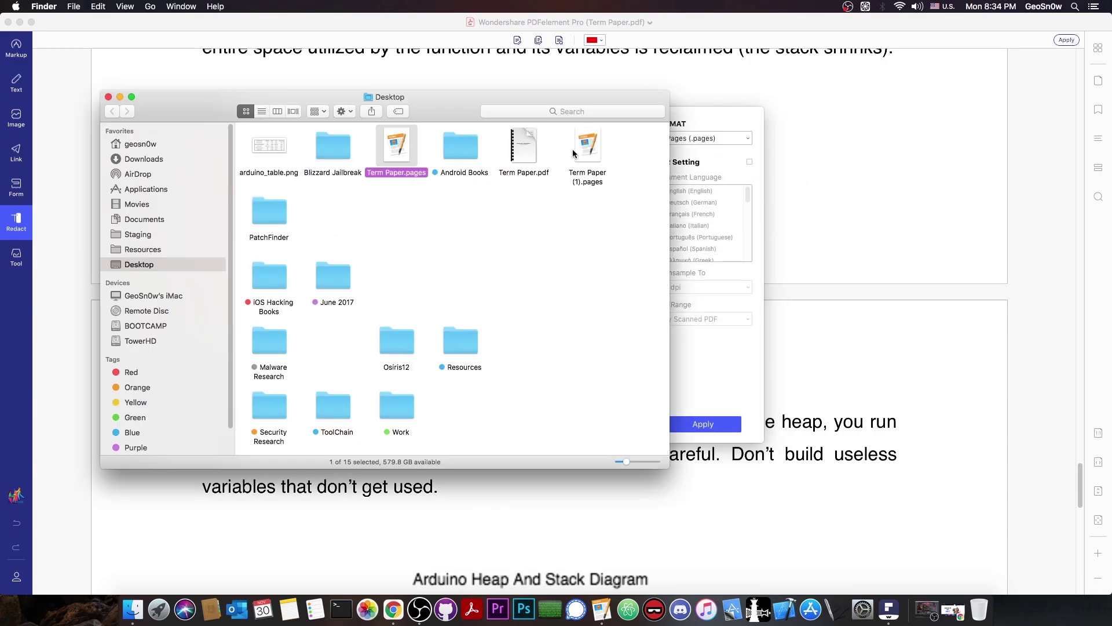
left_click(586, 146)
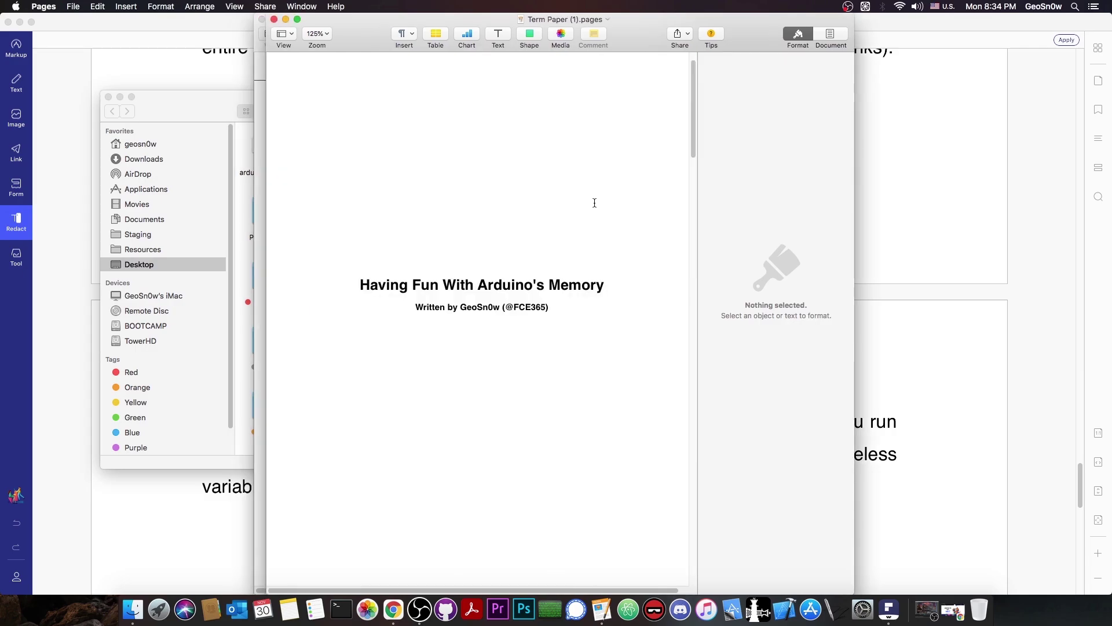
scroll(594, 203, "down", 15)
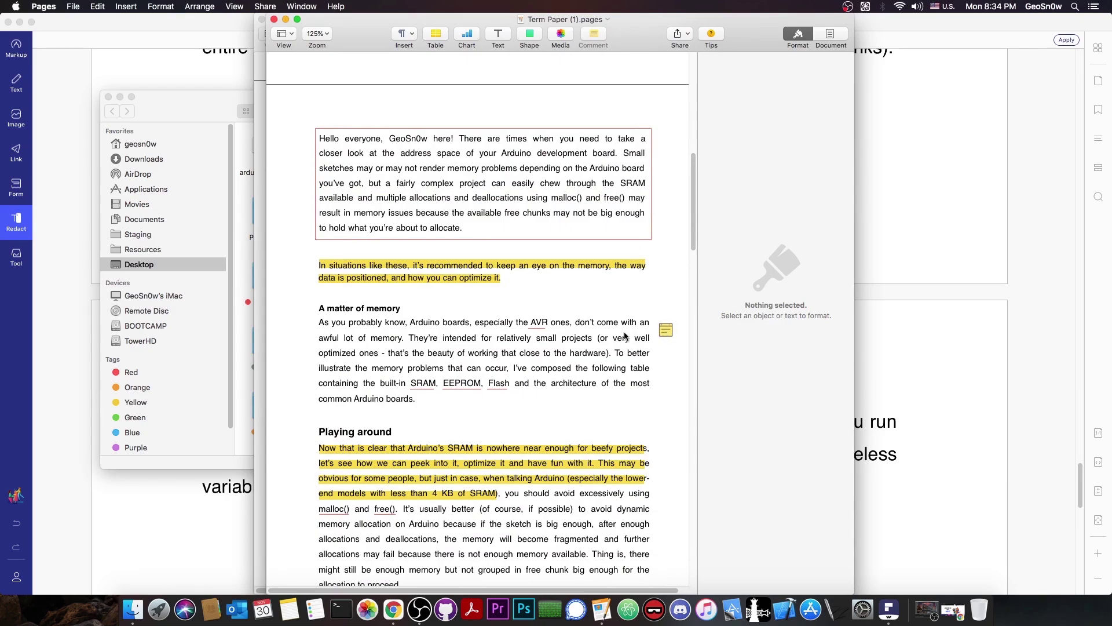
scroll(667, 334, "down", 10)
scroll(704, 201, "up", 7)
scroll(707, 168, "up", 3)
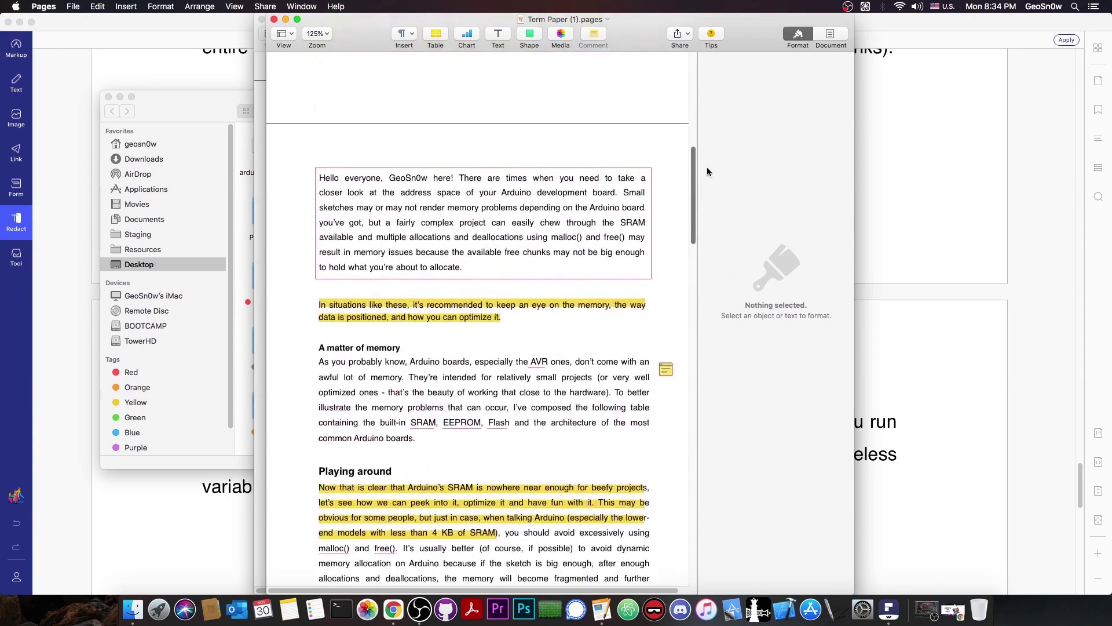
scroll(714, 196, "down", 3)
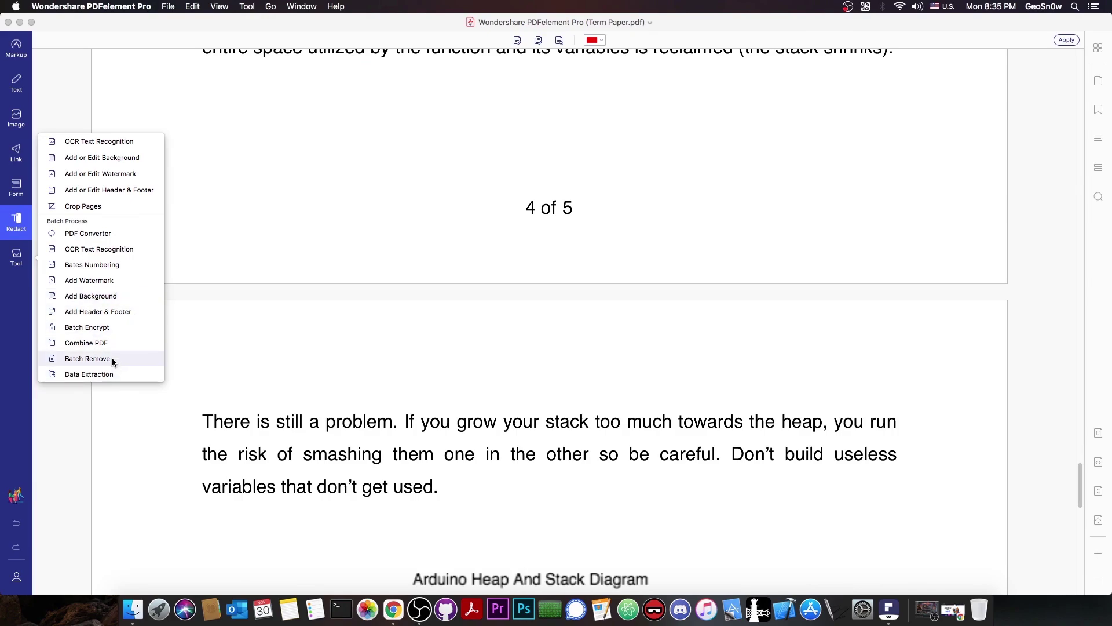
Open batch OCR Text Recognition for Term Paper.pdf and browse the Document Language list
left_click(98, 249)
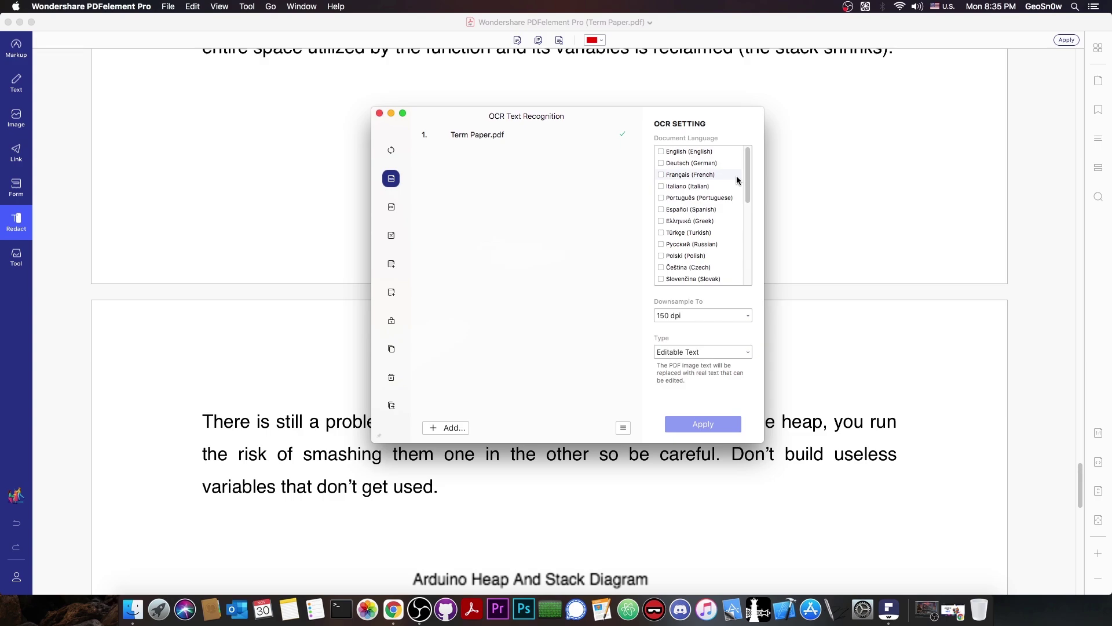
left_click_drag(747, 165, 747, 203)
scroll(747, 203, "up", 5)
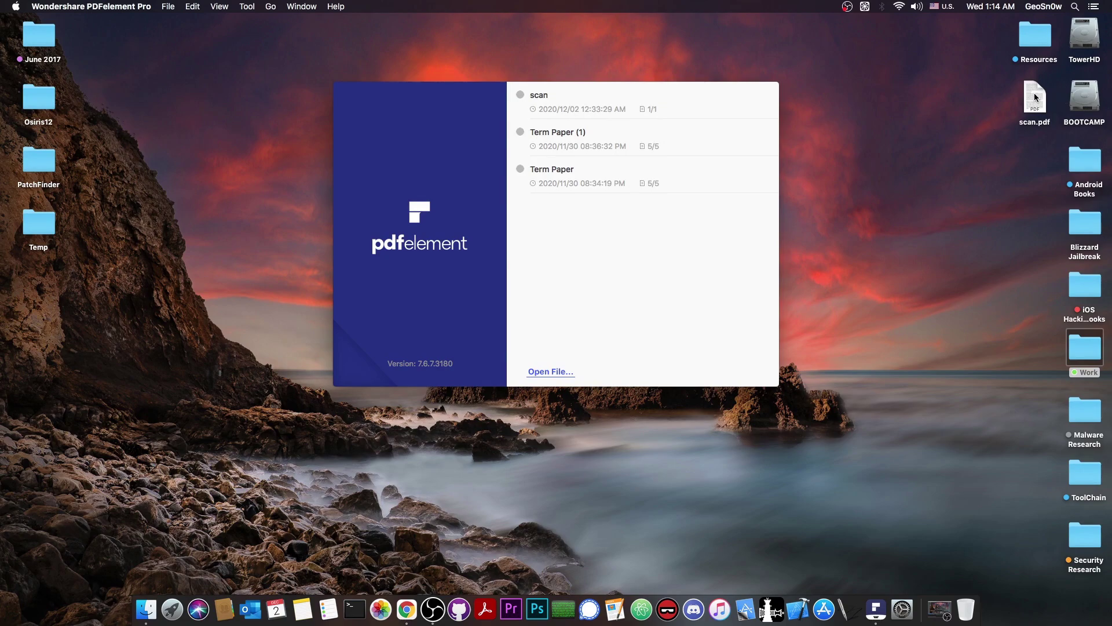
Open scan.pdf, zoom in to read the scanned article, then zoom back to 140%
double_click(1036, 98)
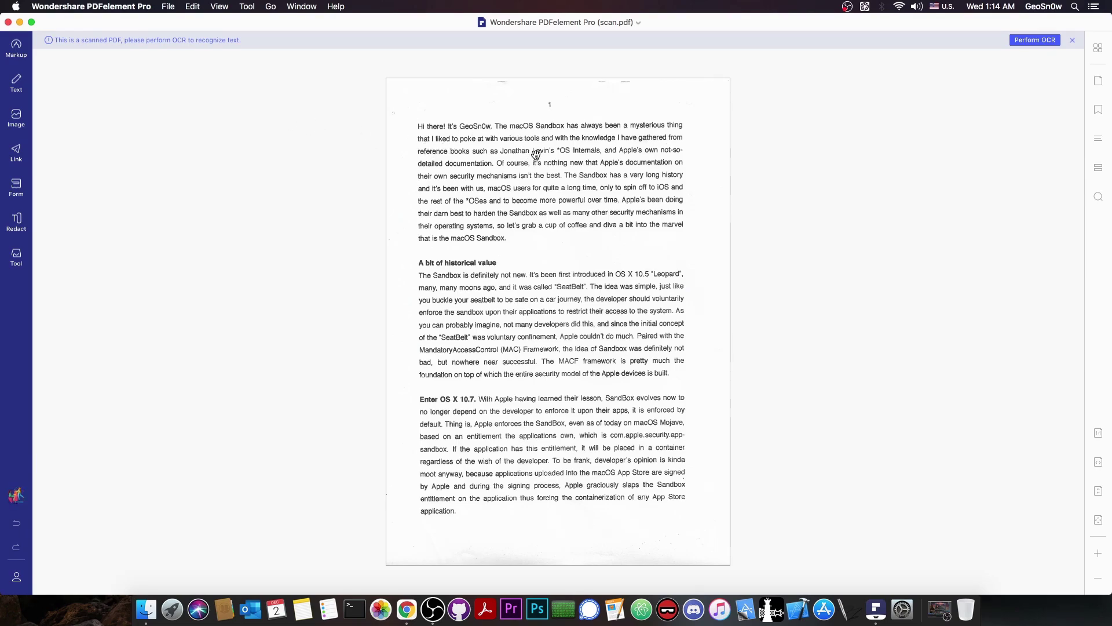
scroll(537, 158, "up", 2)
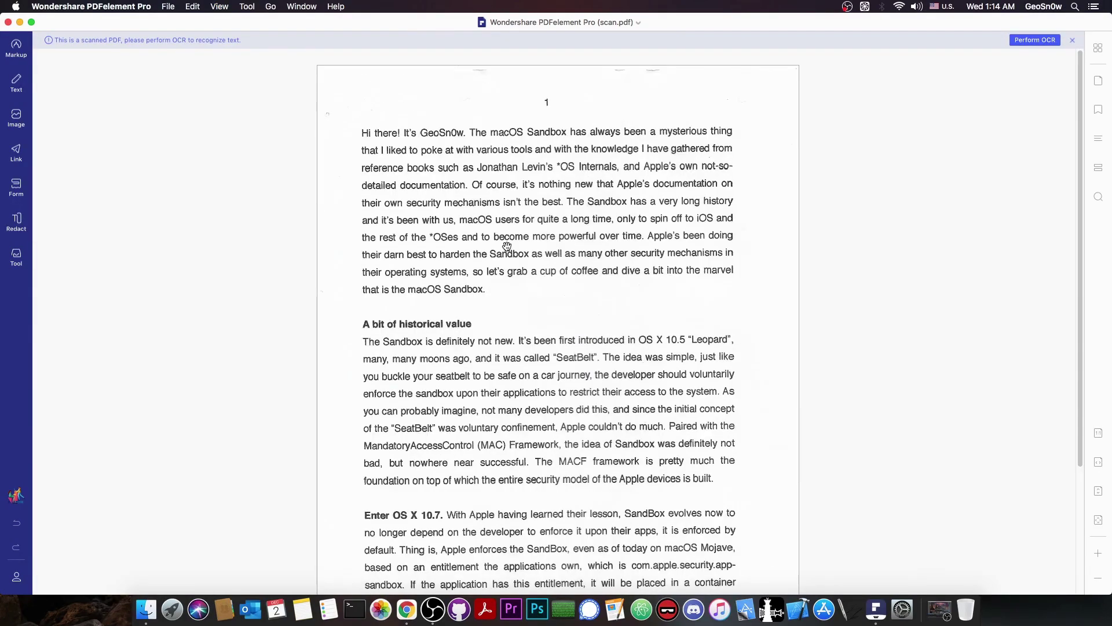
scroll(418, 177, "up", 3)
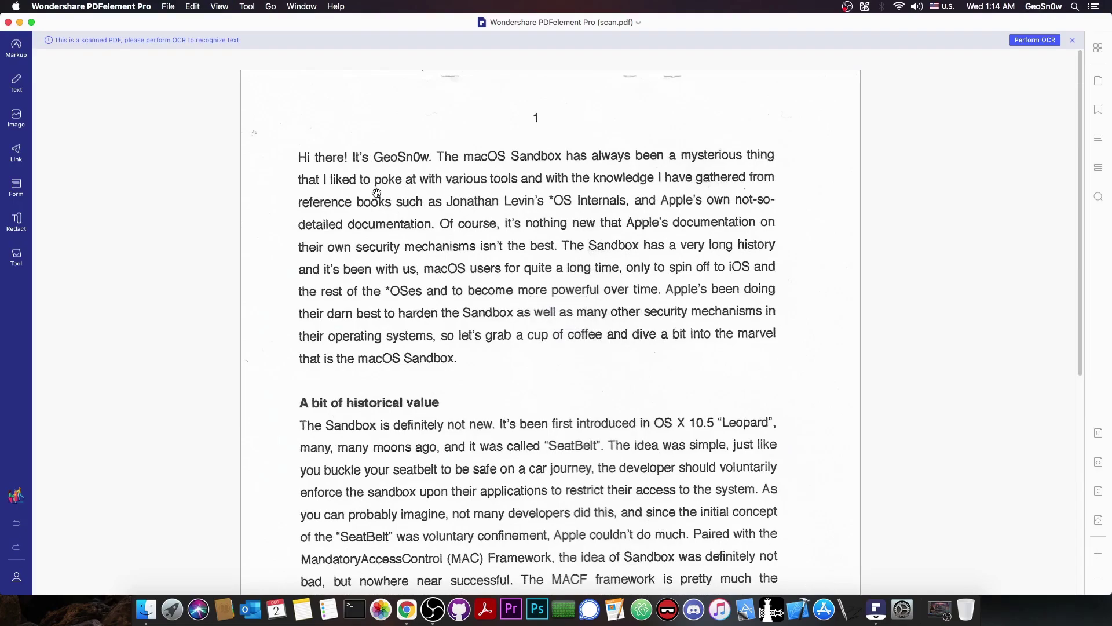
left_click_drag(443, 289, 445, 223)
scroll(463, 220, "down", 5)
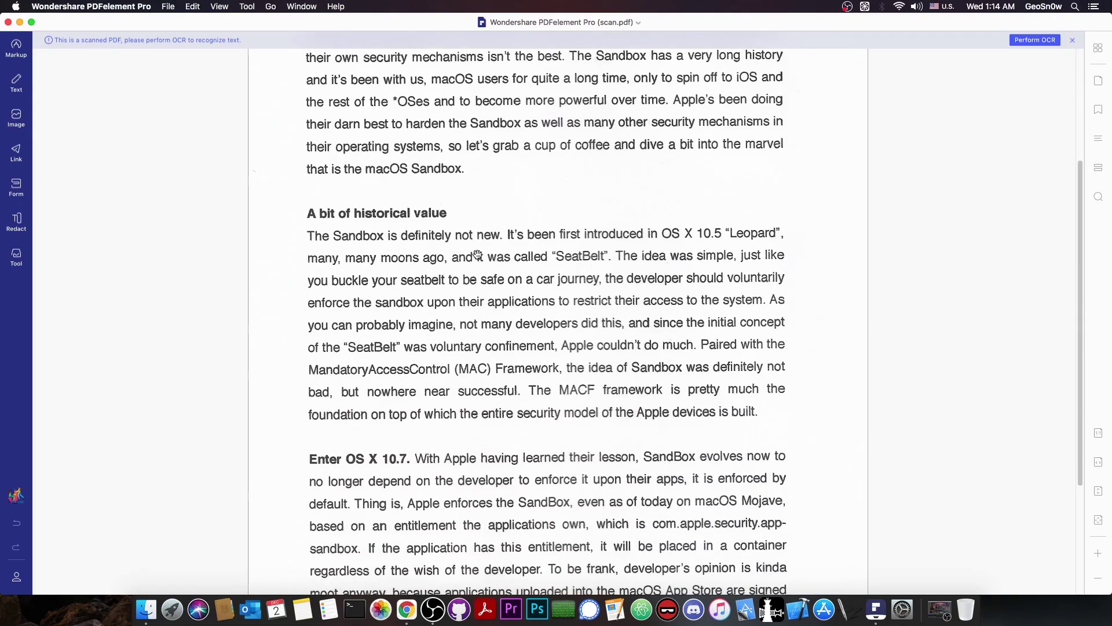
scroll(508, 214, "down", 3)
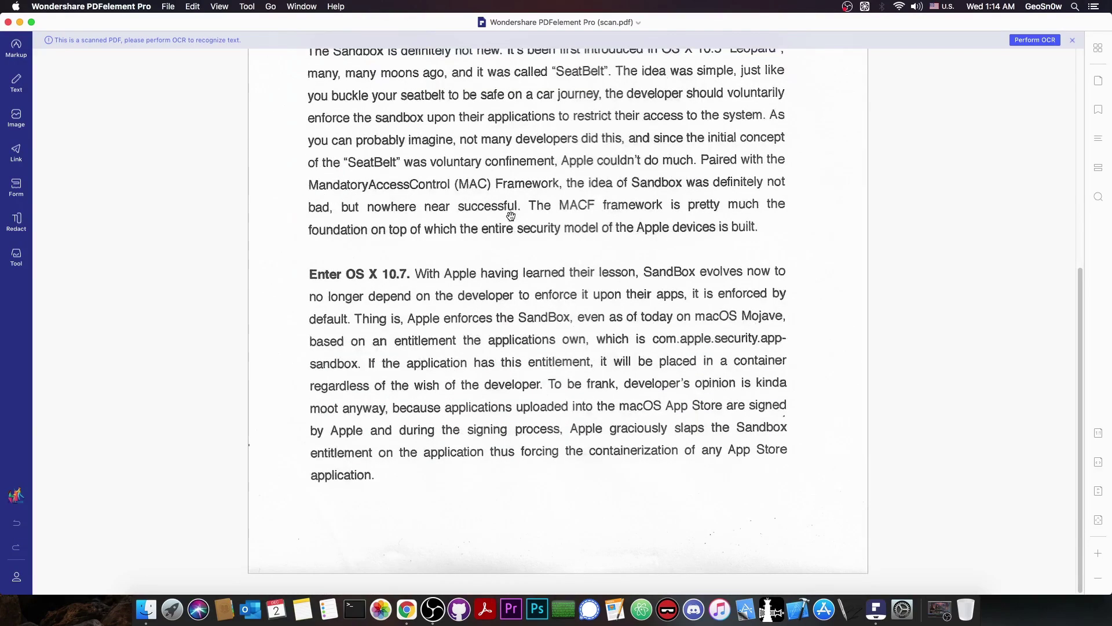
scroll(511, 216, "up", 10)
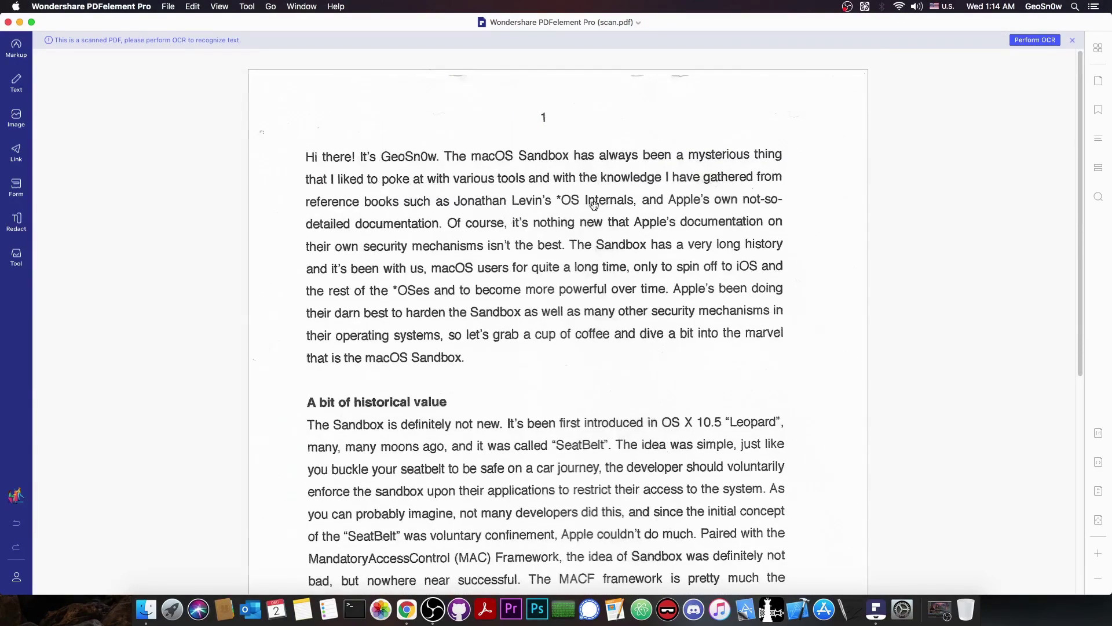
key("super+minus")
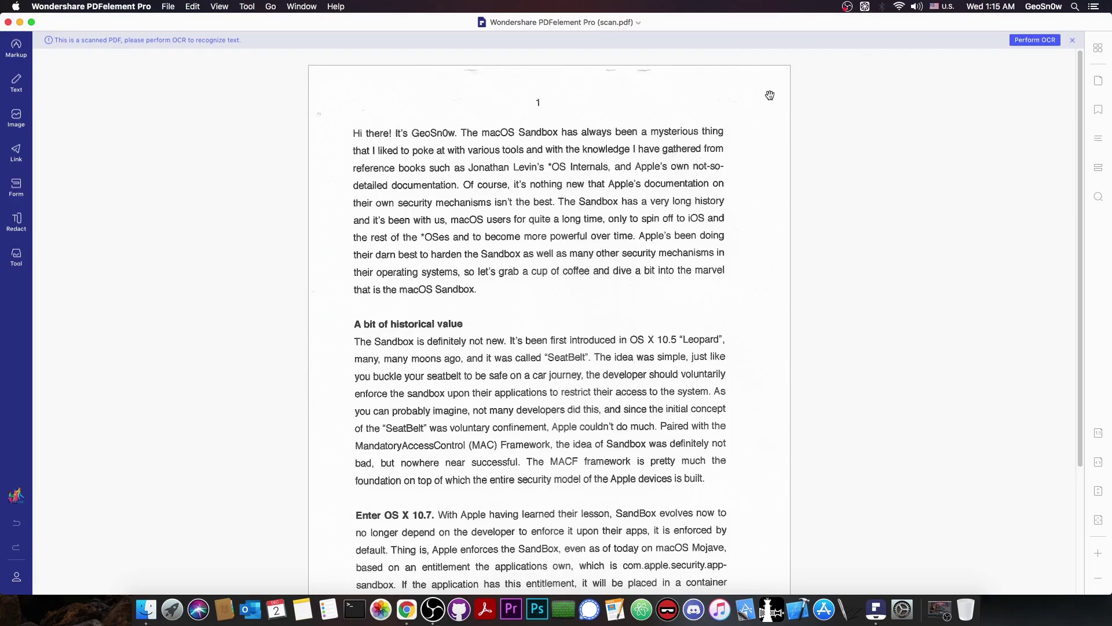
Run OCR on scan.pdf with English, all pages, 300 dpi and editable text, then open the result
left_click(1031, 40)
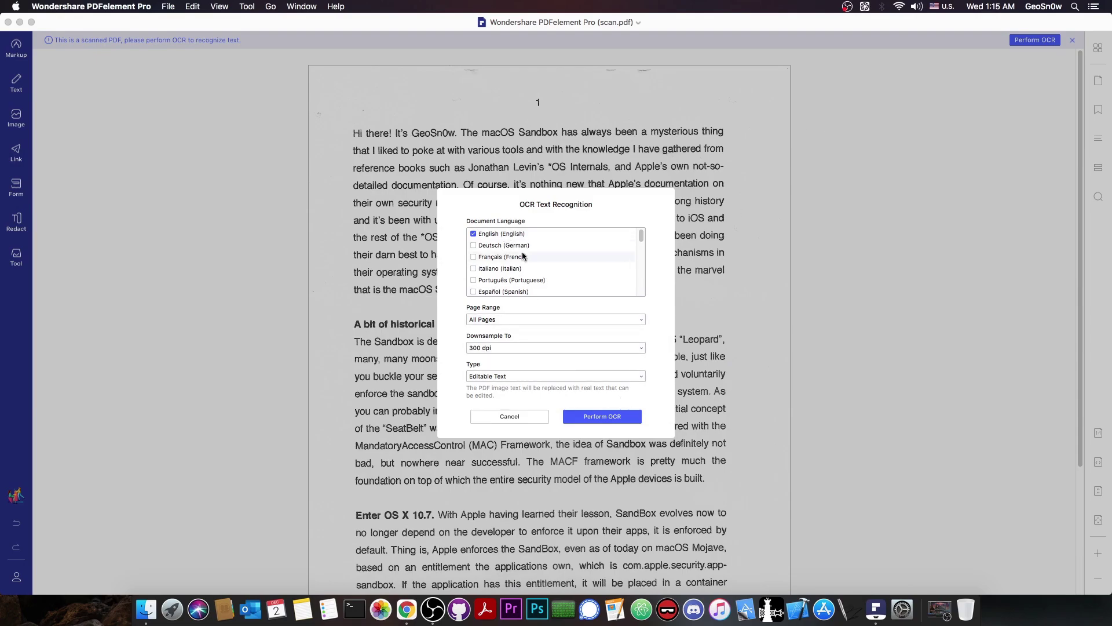
scroll(573, 255, "down", 5)
scroll(579, 261, "down", 3)
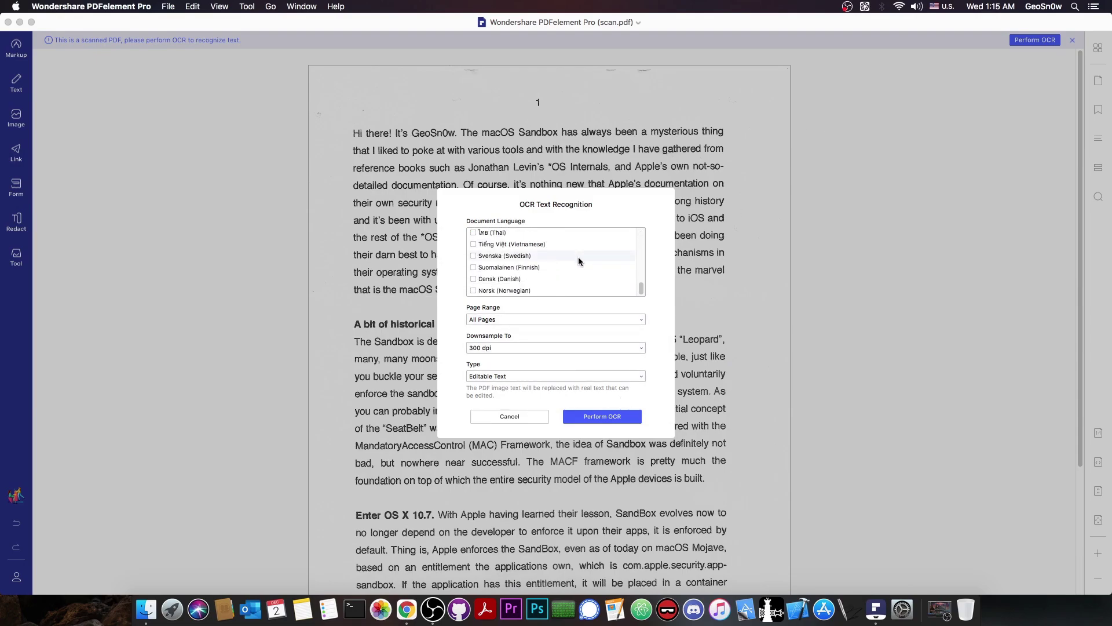
left_click_drag(642, 289, 641, 224)
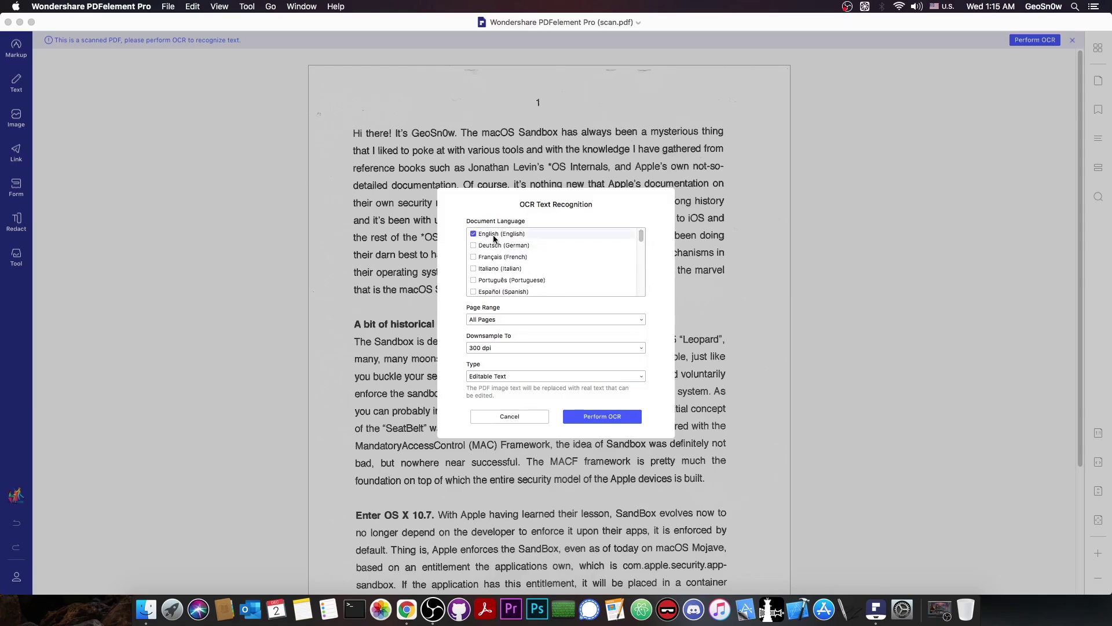
left_click(498, 345)
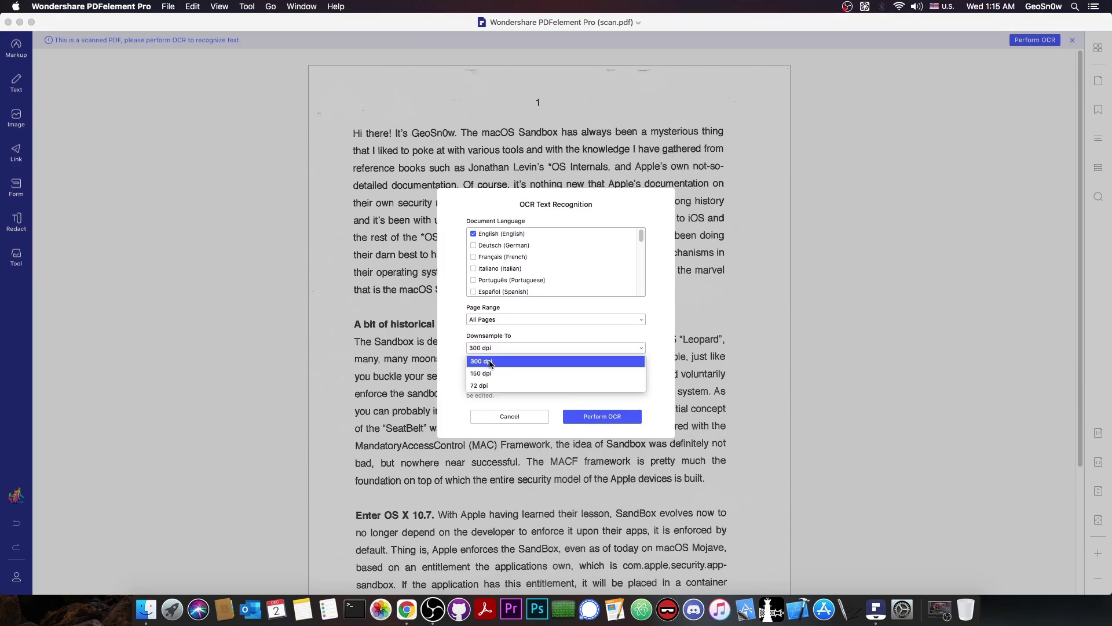
left_click(503, 364)
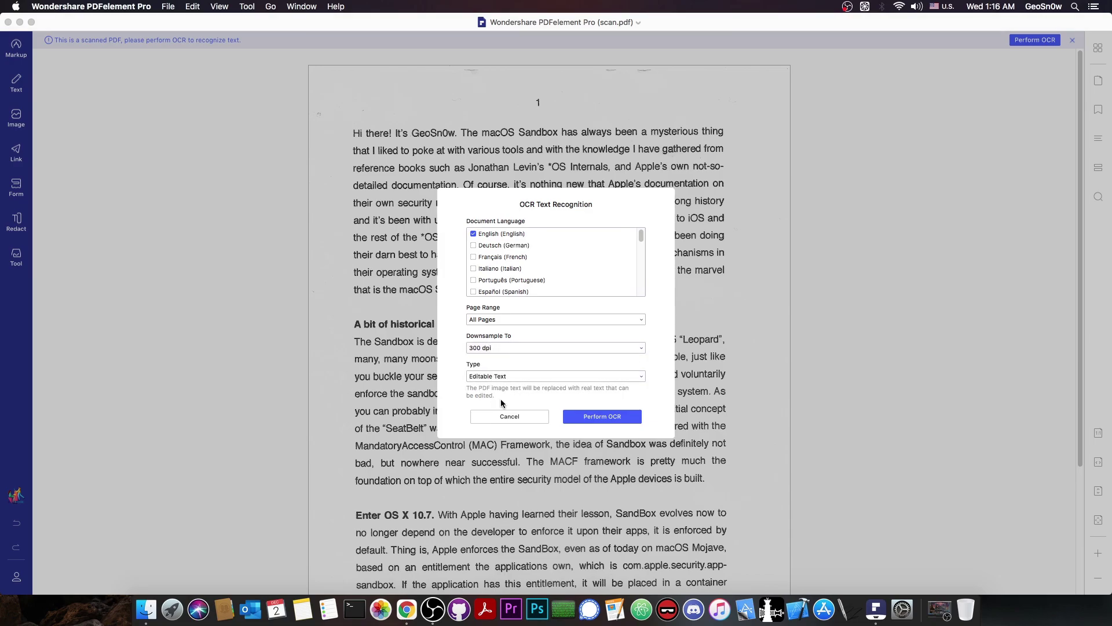
left_click(619, 421)
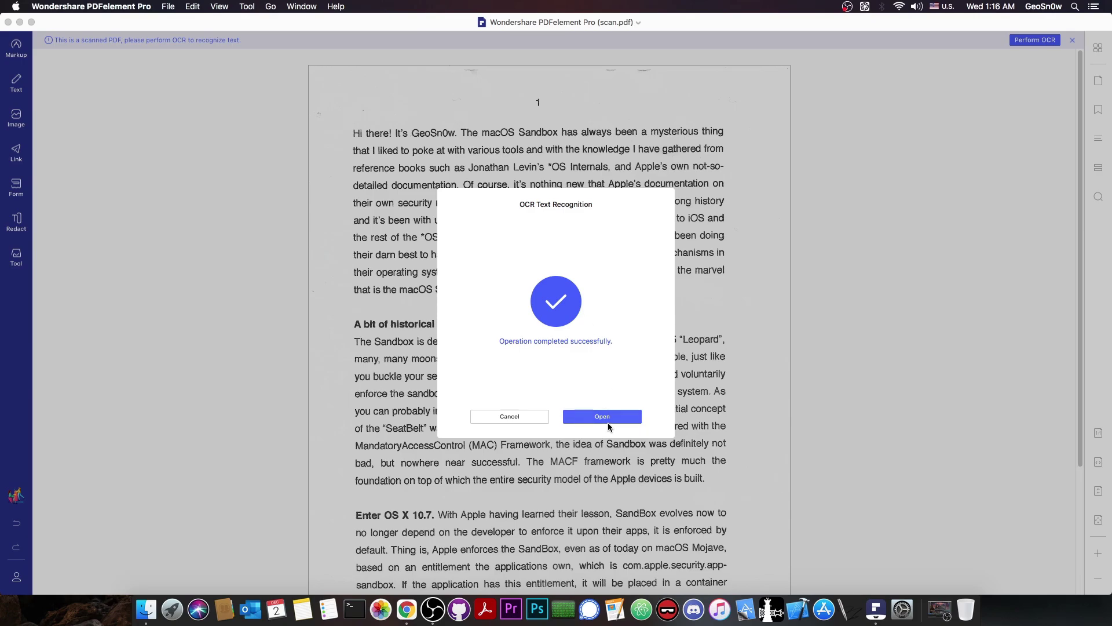
left_click(600, 416)
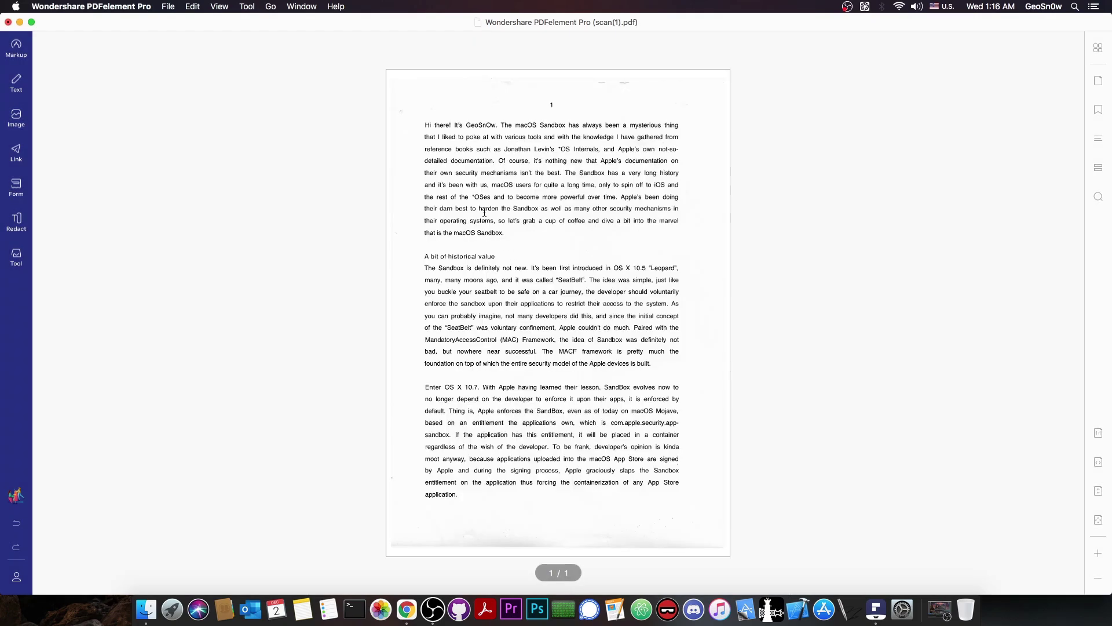
Select the first paragraph and the word 'macOS' in scan(1).pdf to confirm the text is selectable
scroll(484, 215, "up", 5)
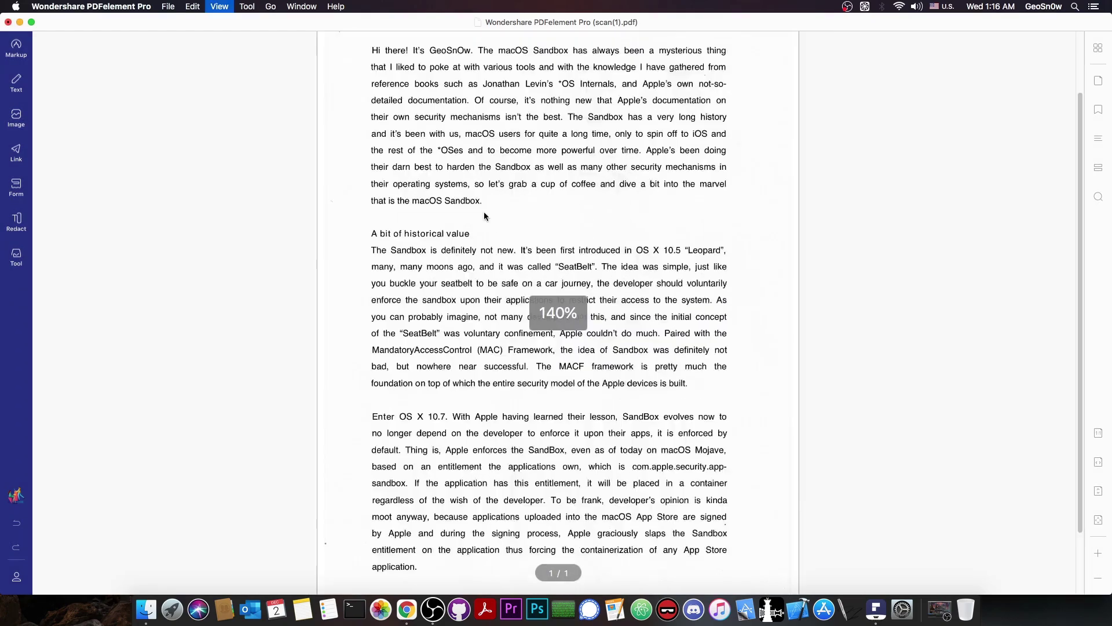
scroll(494, 213, "up", 3)
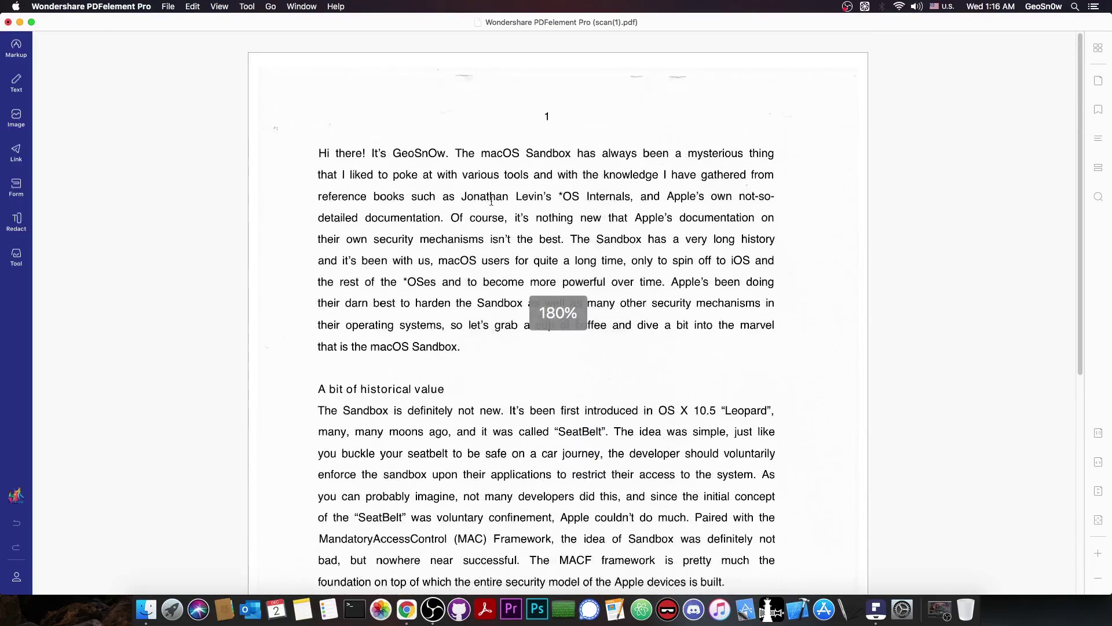
left_click_drag(319, 153, 528, 351)
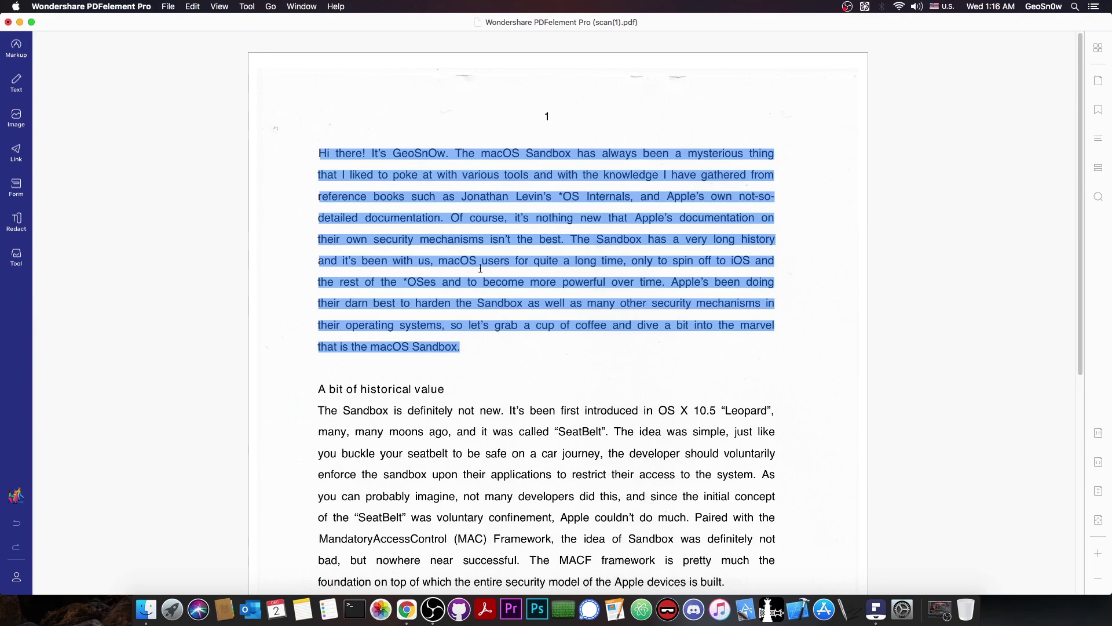
double_click(458, 260)
left_click(467, 347)
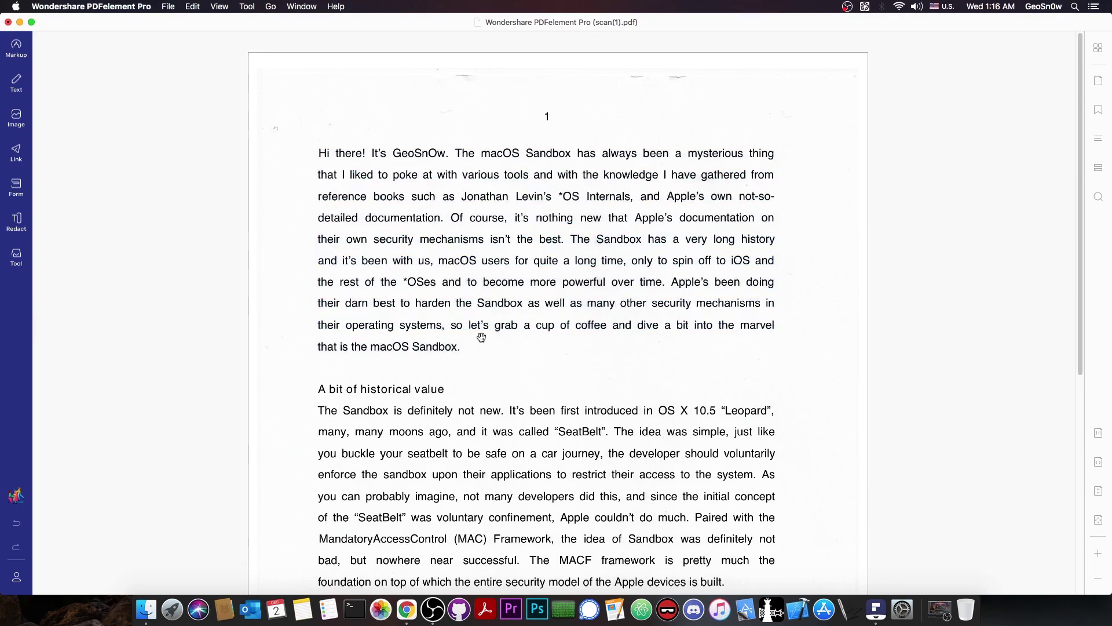
Add 'Say Hello!' after 'Sandbox.' at the end of the first paragraph
left_click(16, 83)
left_click(487, 228)
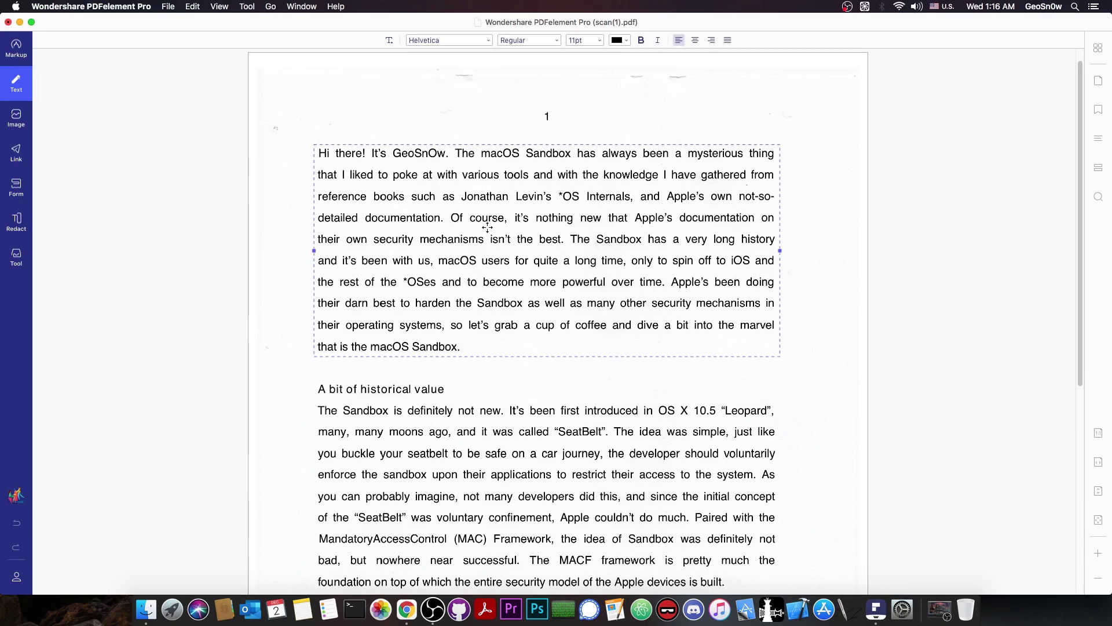
left_click(476, 344)
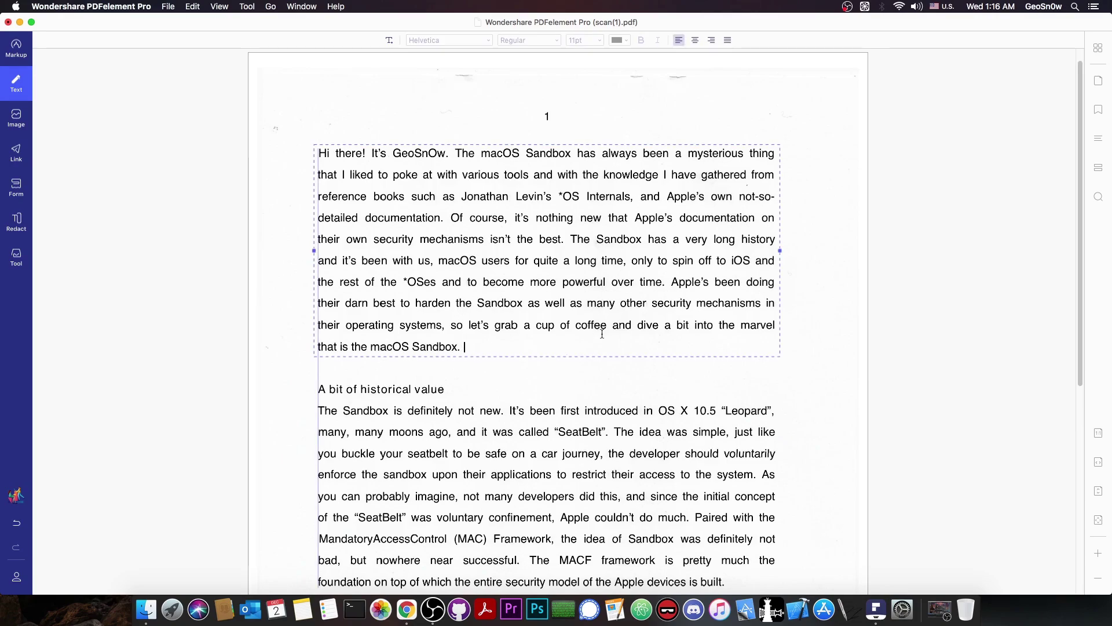
type("Say Hello!")
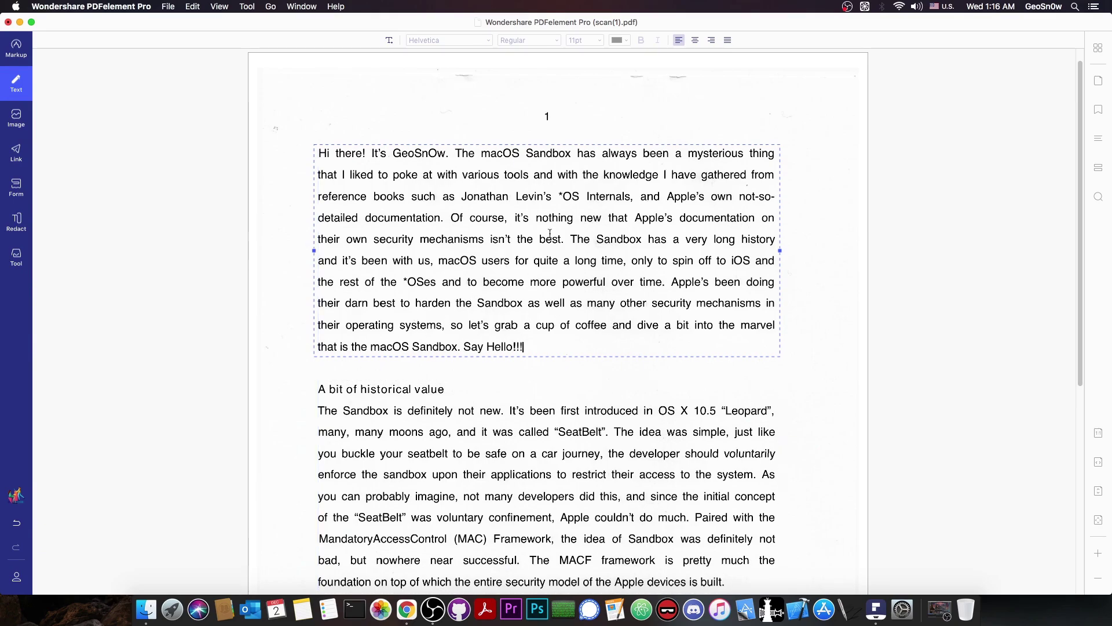
Delete from 'The Sandbox has a very long history' onward and move the paragraph down above the heading
left_click_drag(524, 347, 571, 239)
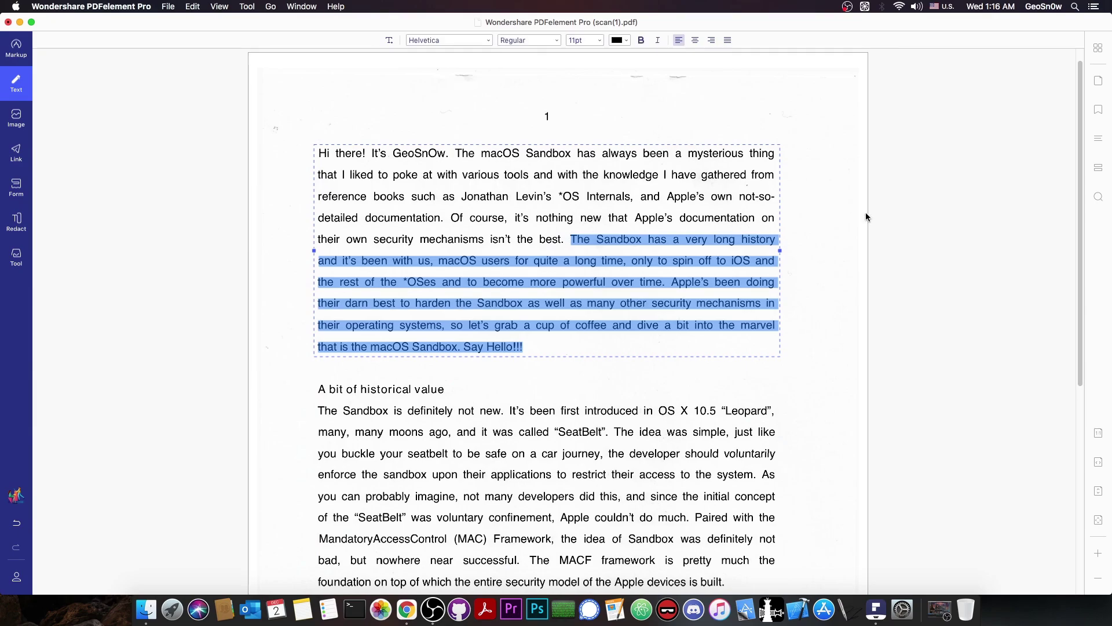
key("BackSpace")
left_click(866, 287)
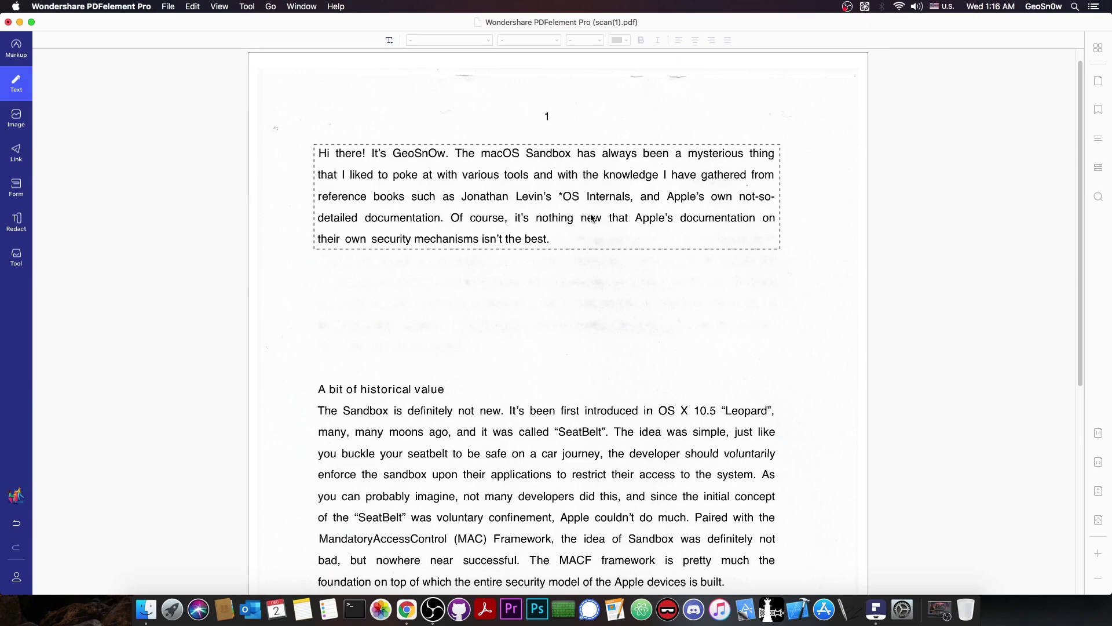
left_click(517, 176)
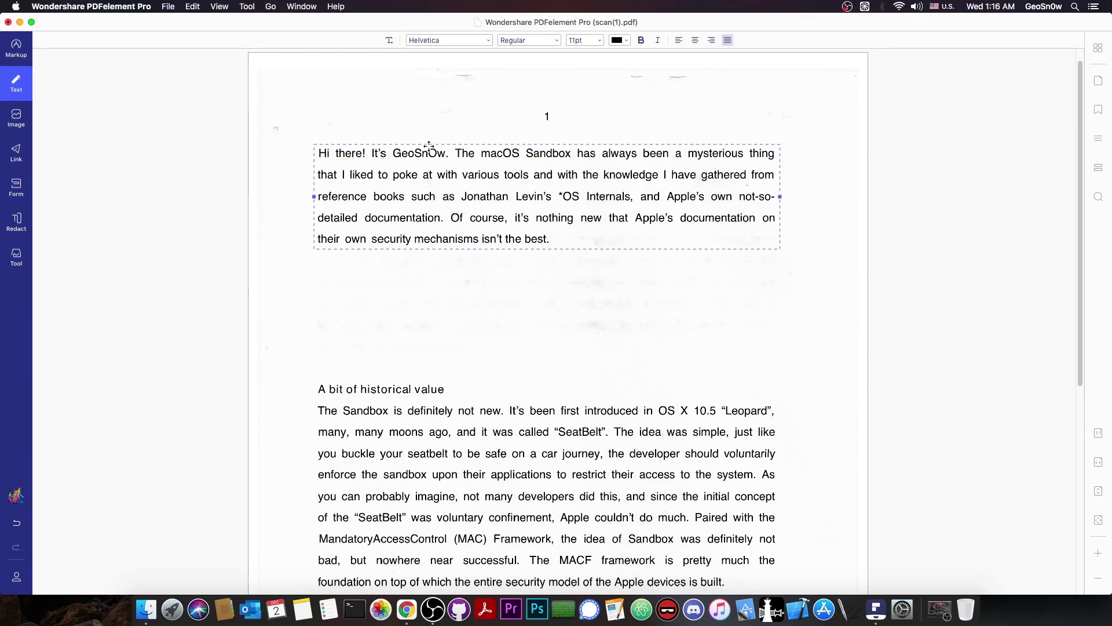
left_click_drag(429, 146, 430, 265)
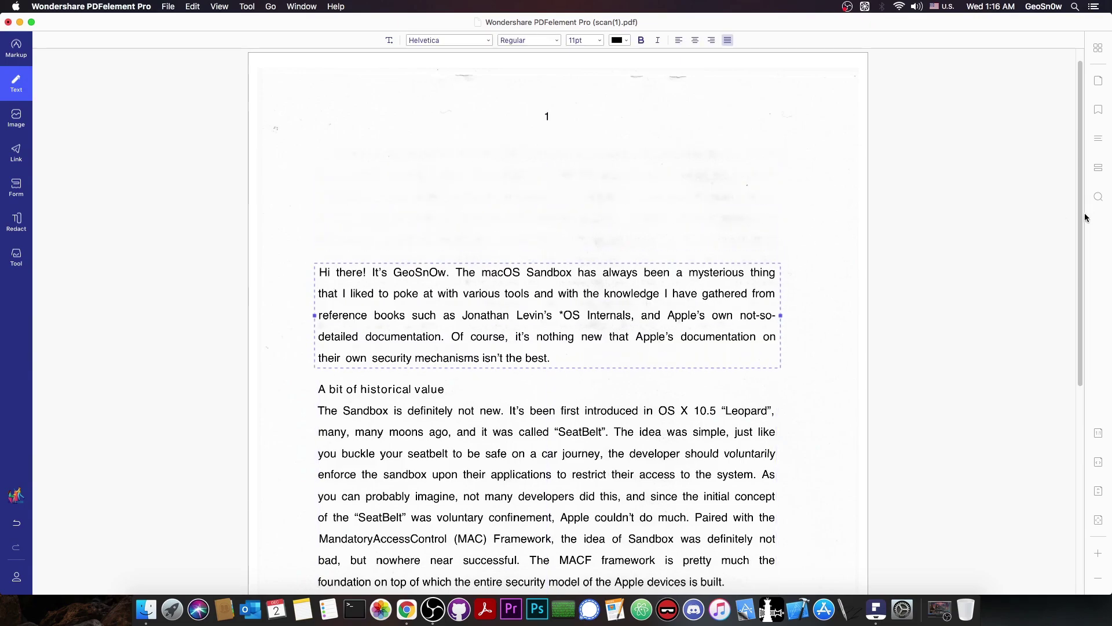
Make the 'A bit of historical value' heading and its paragraph red
scroll(766, 185, "down", 5)
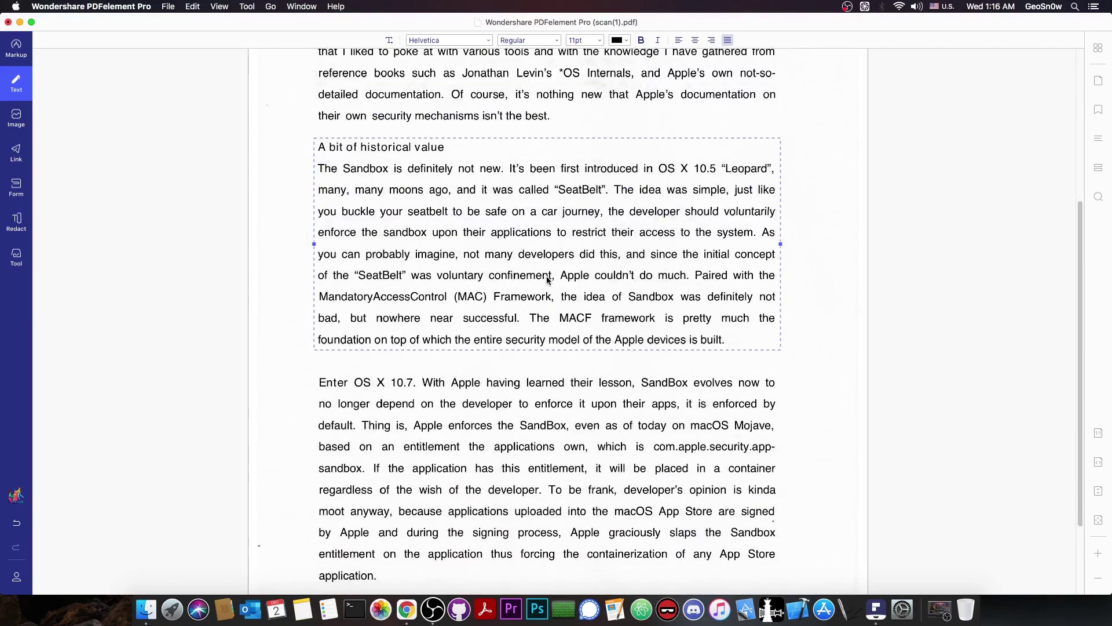
left_click(560, 275)
key("super+a")
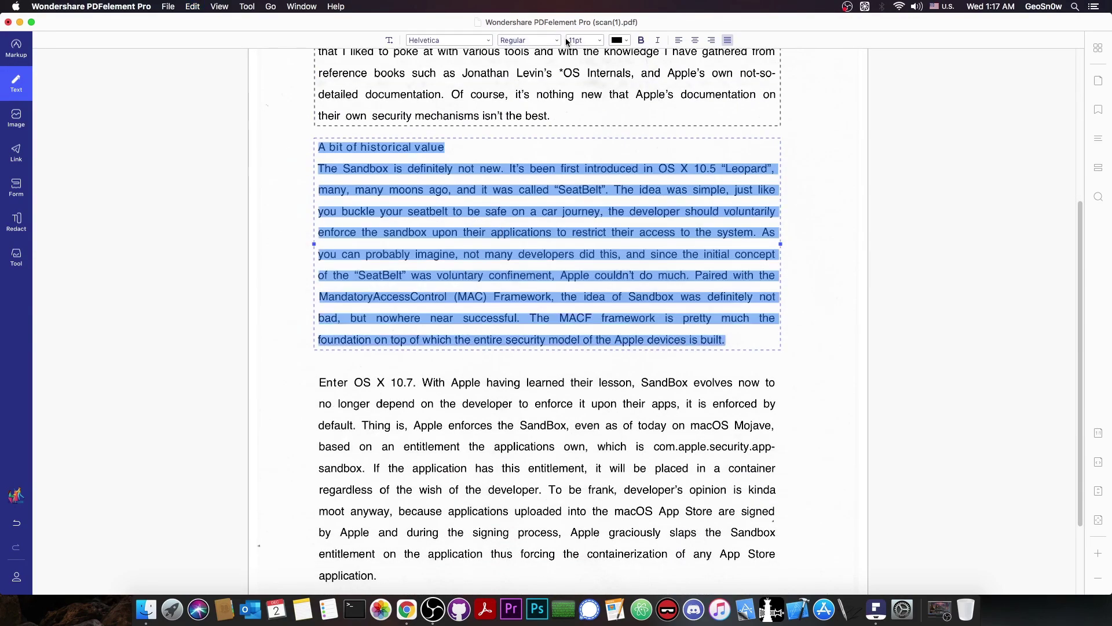
left_click(626, 41)
left_click(624, 70)
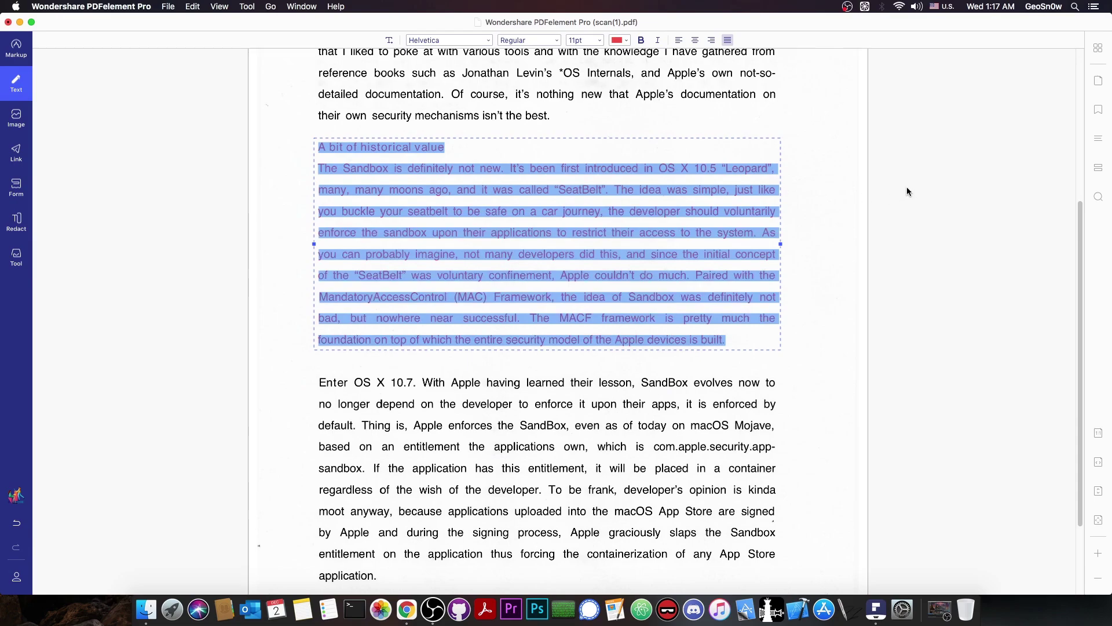
left_click(520, 191)
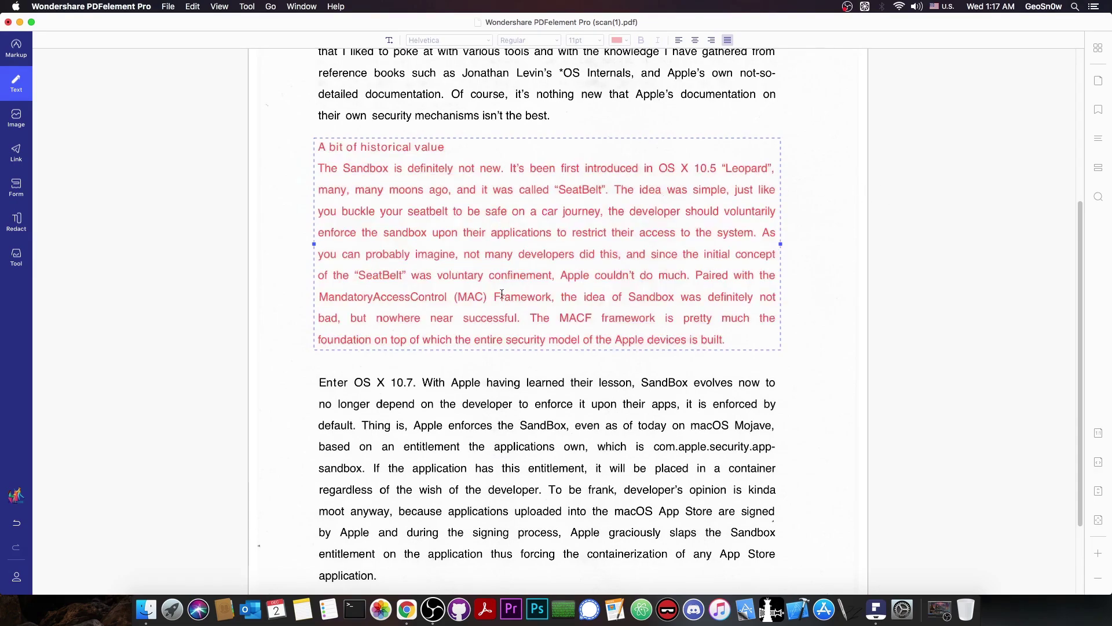
Scroll the page to check the red text and leave text editing
scroll(501, 294, "down", 2)
scroll(349, 153, "up", 6)
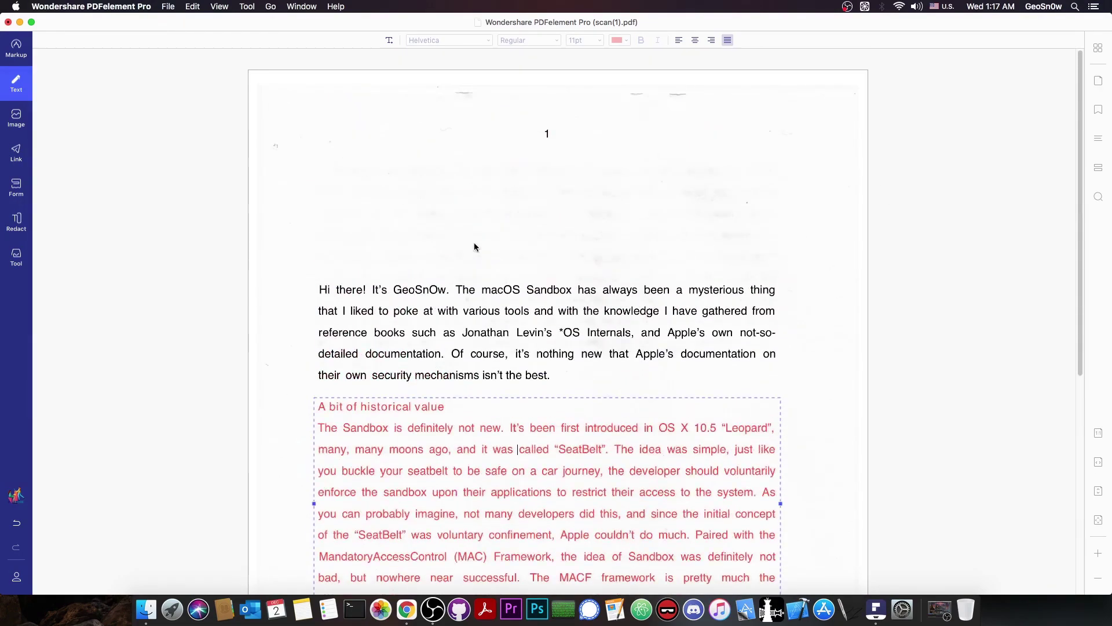
scroll(585, 305, "down", 5)
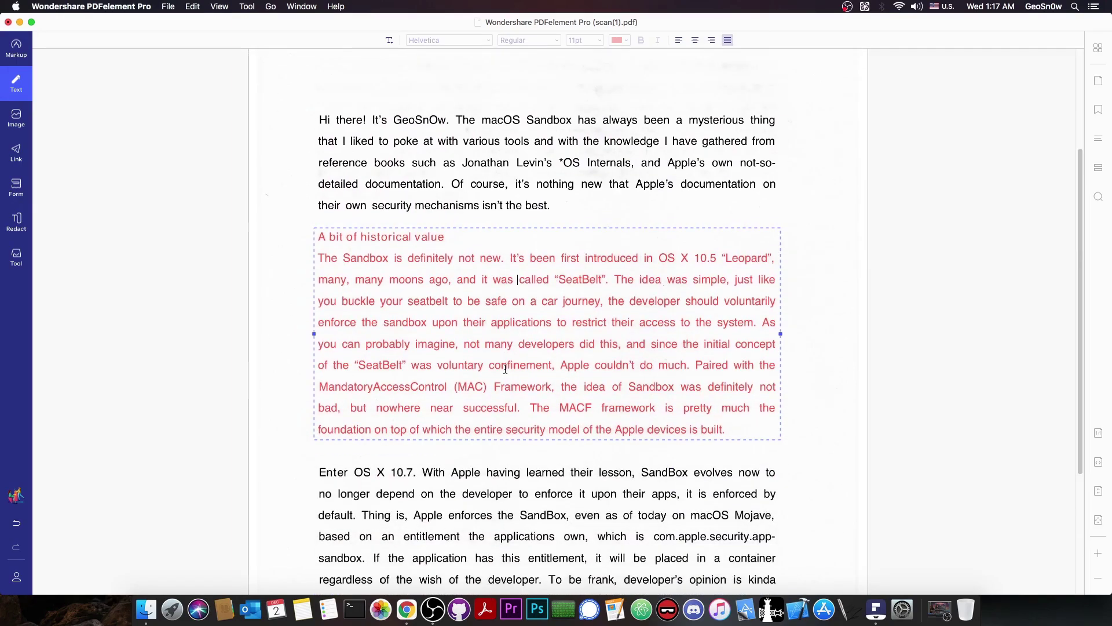
scroll(888, 182, "down", 5)
left_click(888, 182)
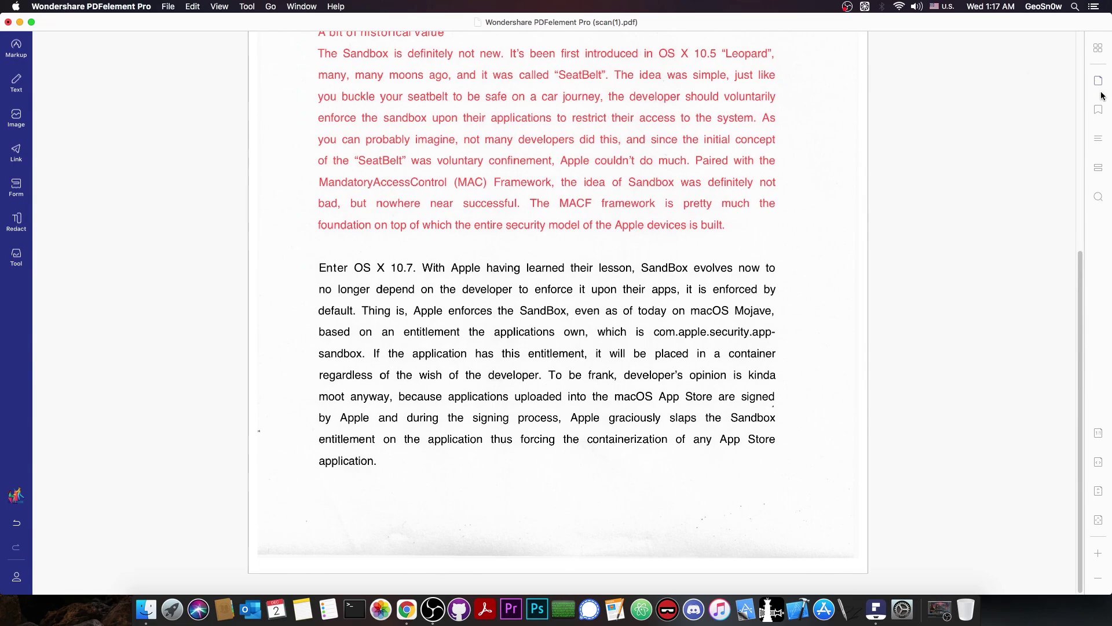
Insert a blank page after page 1 and display it as page 2 of 2
left_click(1099, 50)
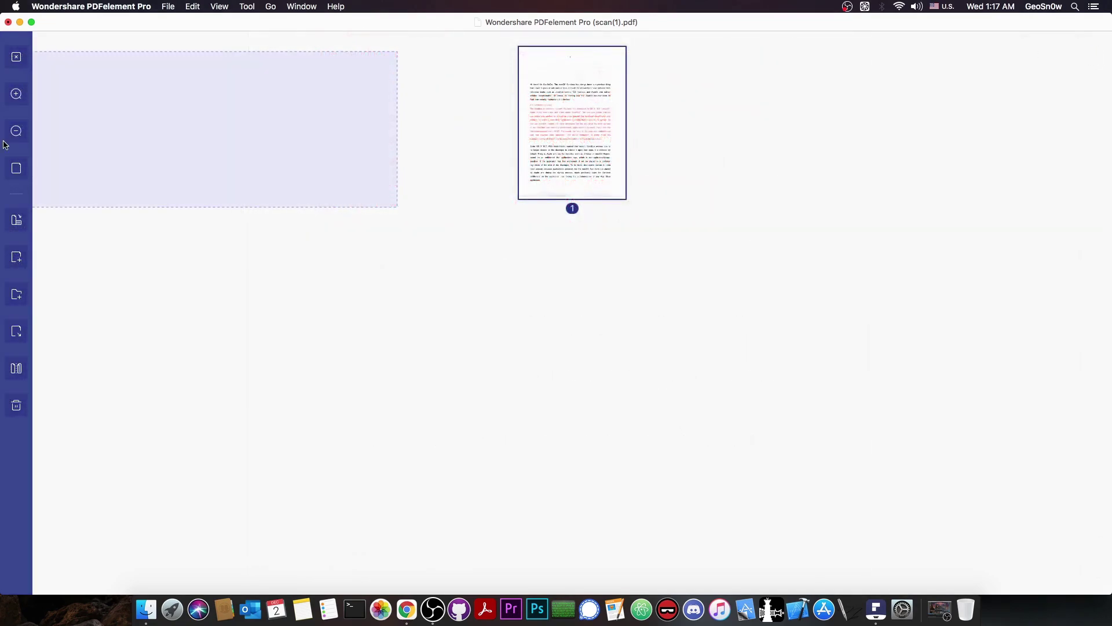
left_click(19, 262)
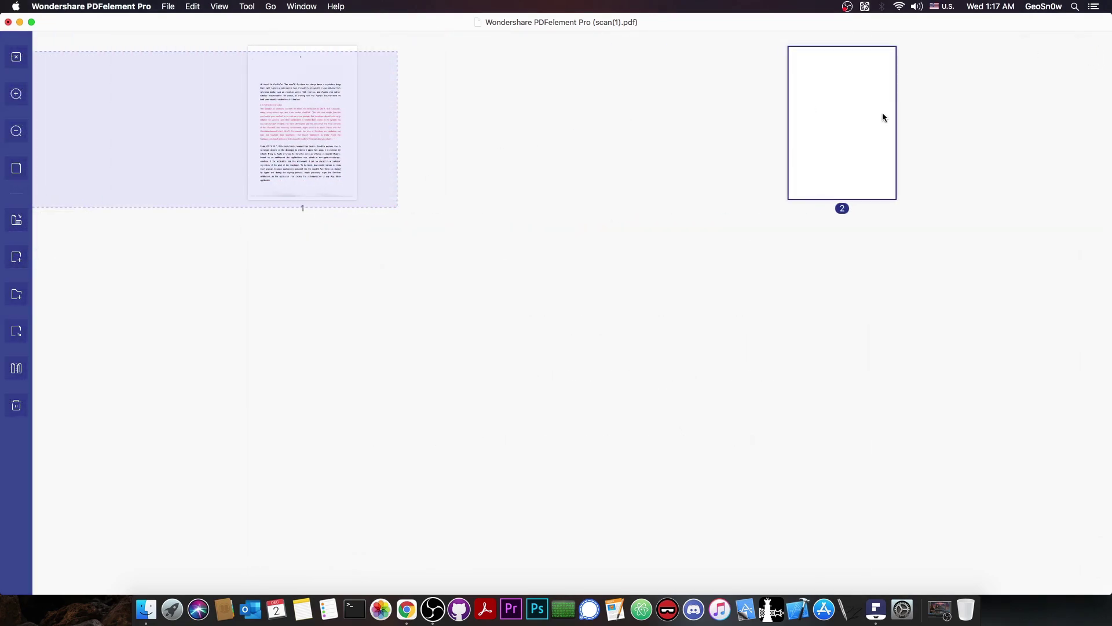
double_click(870, 116)
left_click(17, 261)
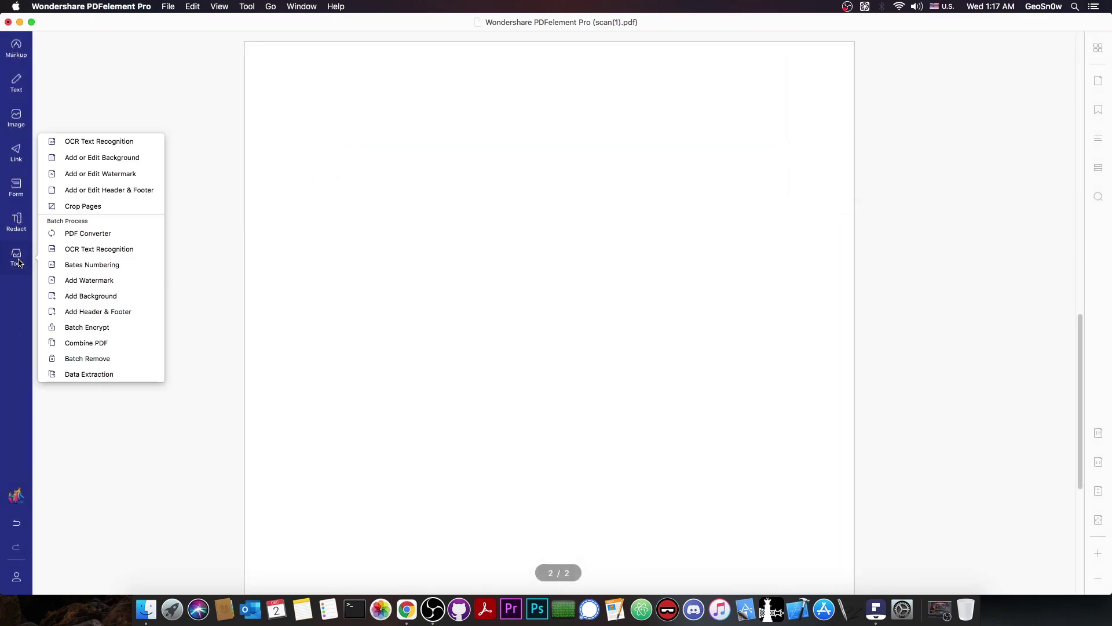
left_click(16, 187)
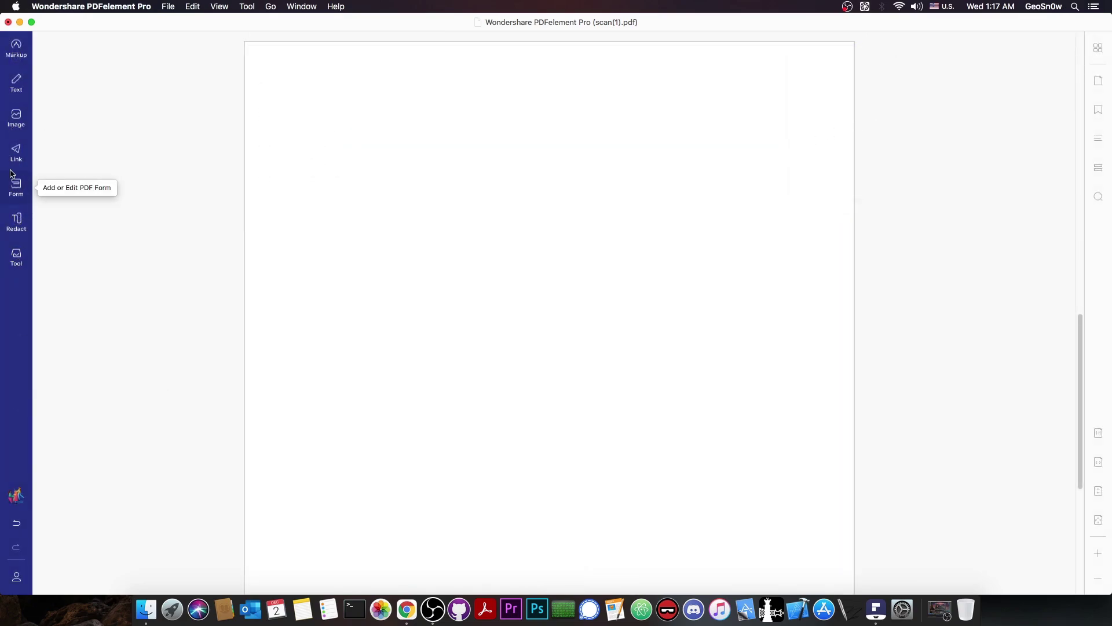
Draw a text field near the top of the blank page and open its properties
left_click(16, 187)
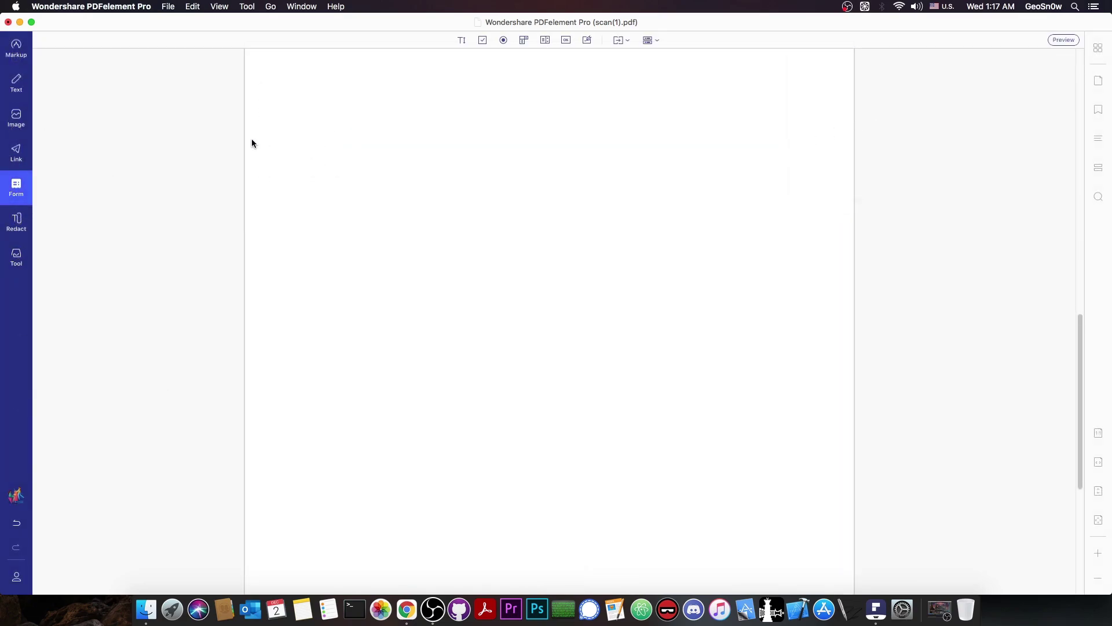
left_click(462, 40)
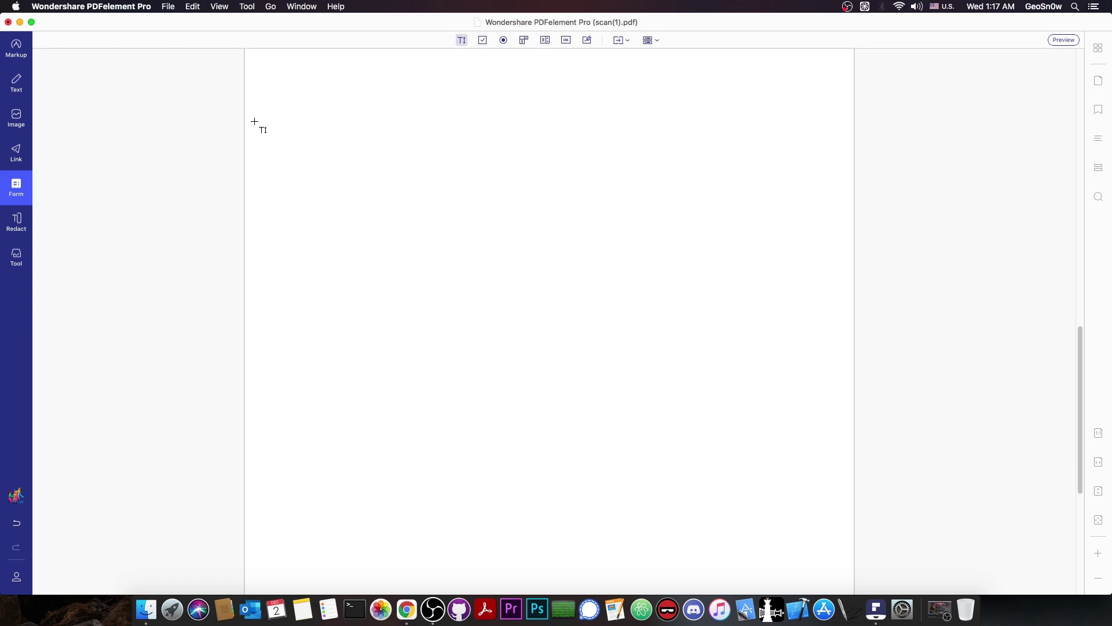
left_click(292, 115)
left_click_drag(339, 124, 375, 109)
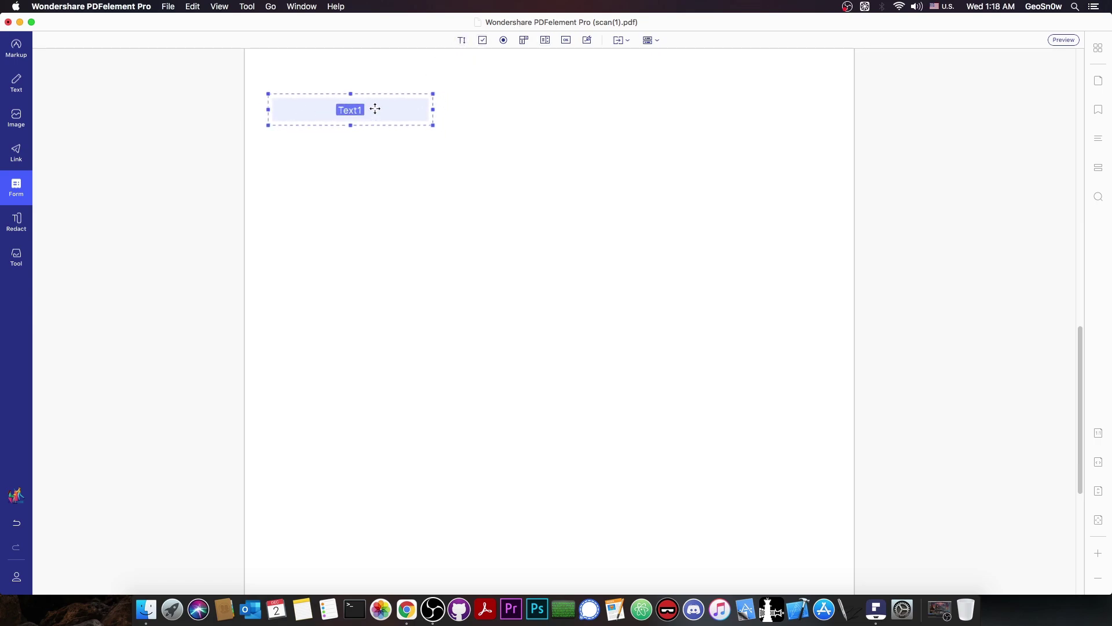
left_click(377, 110)
left_click(372, 109)
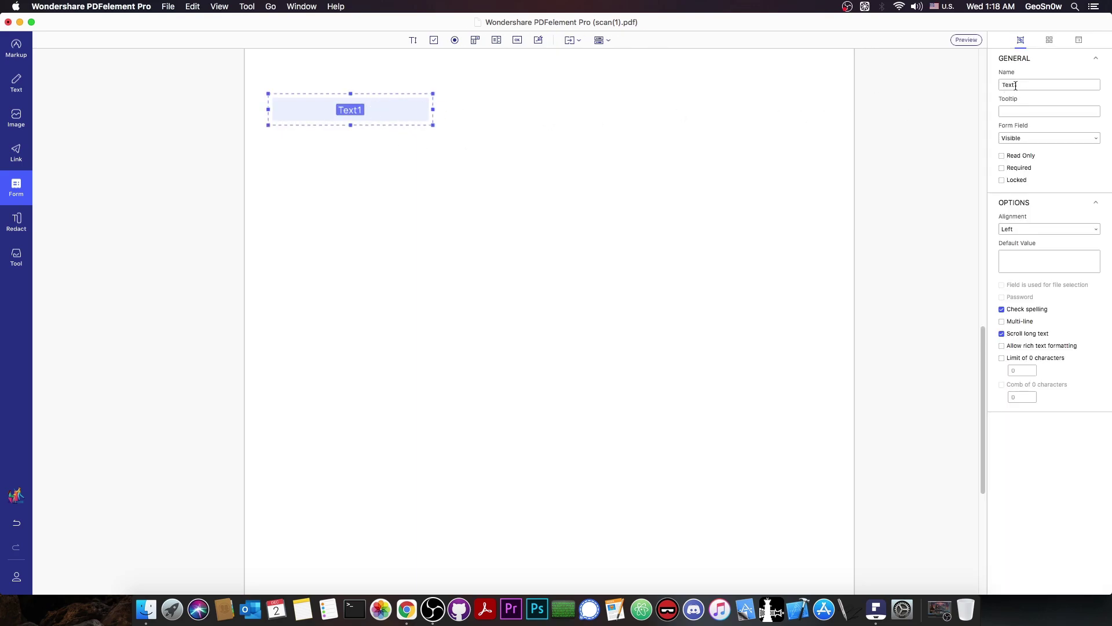
Name the field 'Name' with tooltip 'Write your name', make it required, and widen it across the page
double_click(1021, 84)
type("Name")
left_click(1042, 114)
left_click(1019, 167)
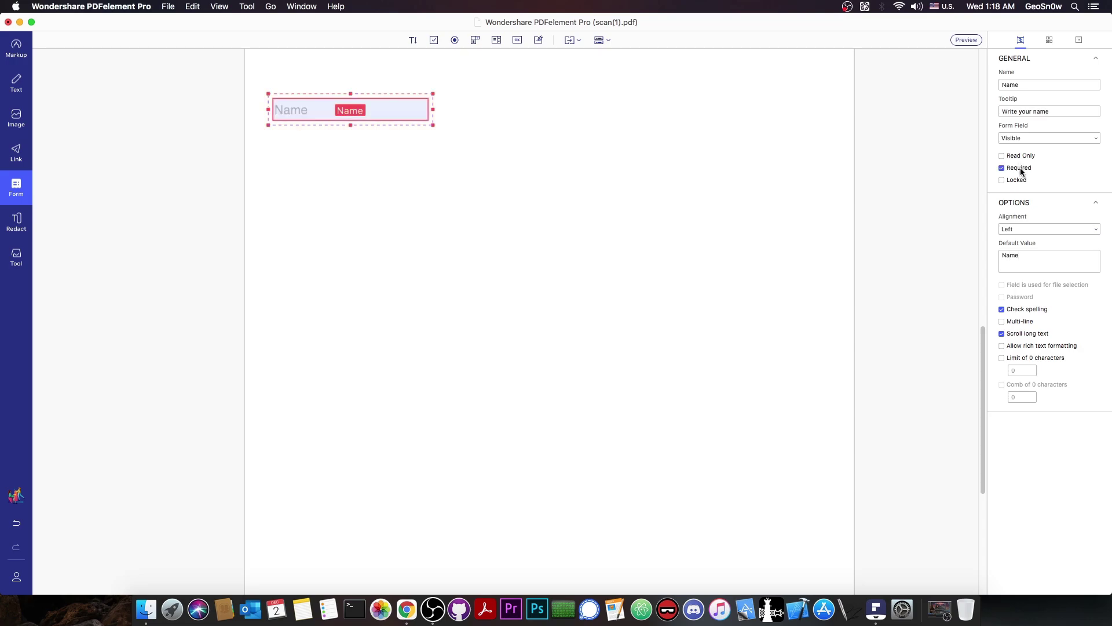
left_click(746, 120)
left_click_drag(428, 109, 830, 113)
left_click(740, 160)
scroll(740, 161, "up", 15)
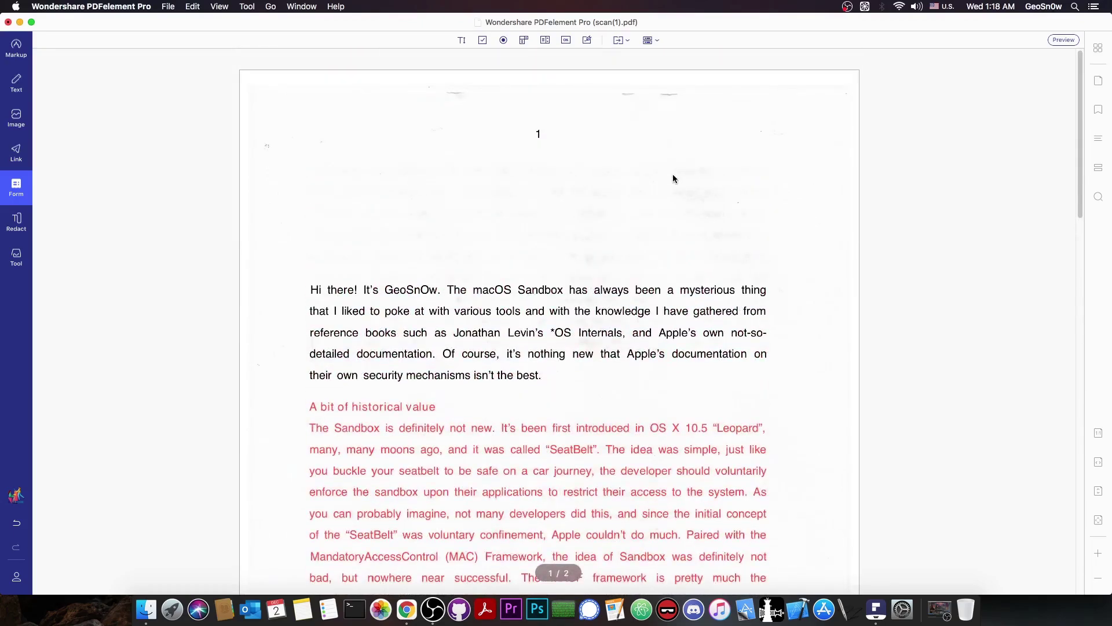
Duplicate the Name field just below it as a Surname field
scroll(672, 178, "down", 15)
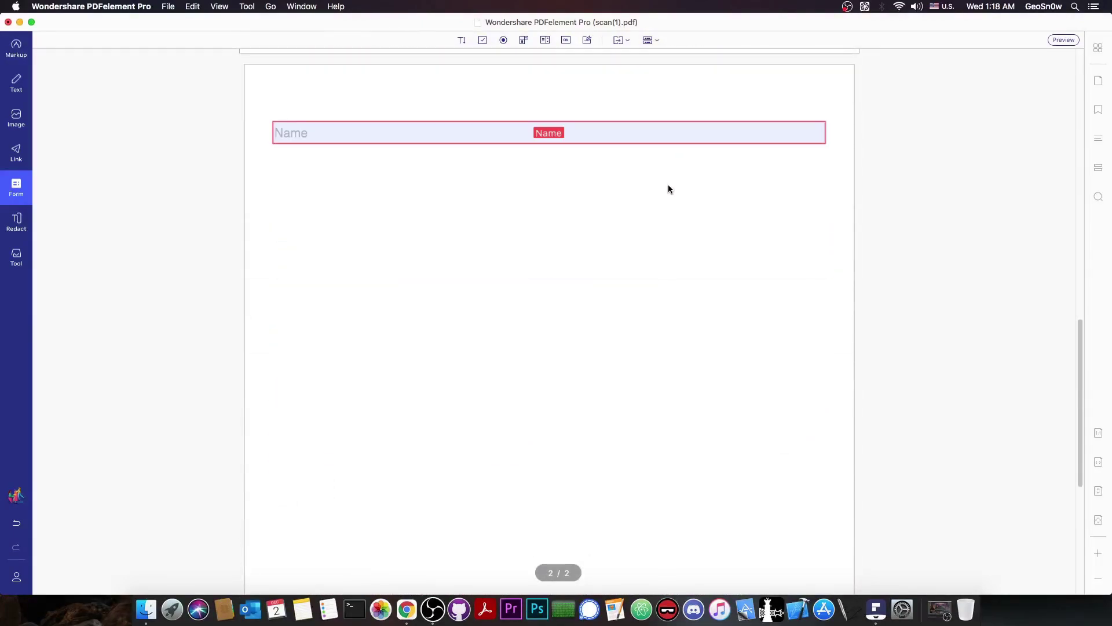
left_click(519, 131)
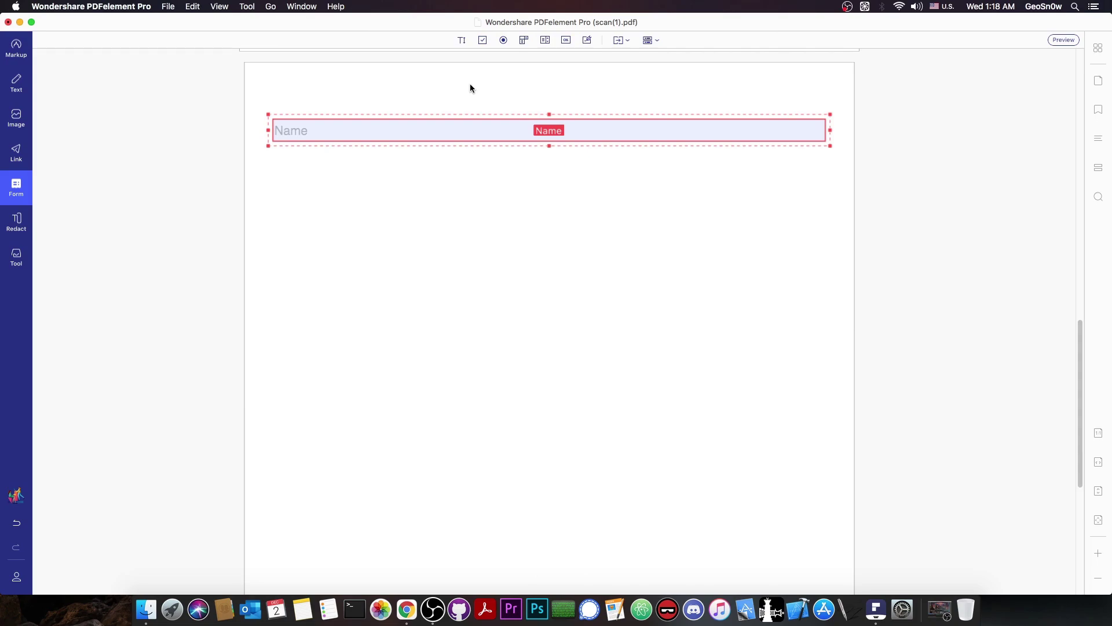
left_click_drag(415, 127, 416, 166)
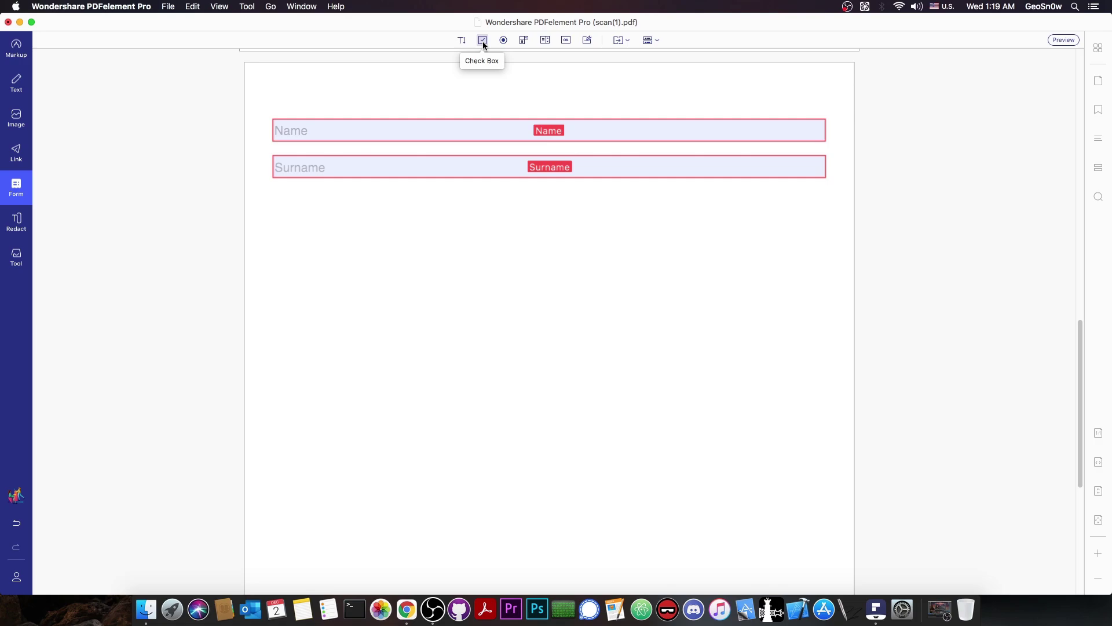
Add a required 'Terms and Conditions' check box below the fields and make it taller
left_click(483, 40)
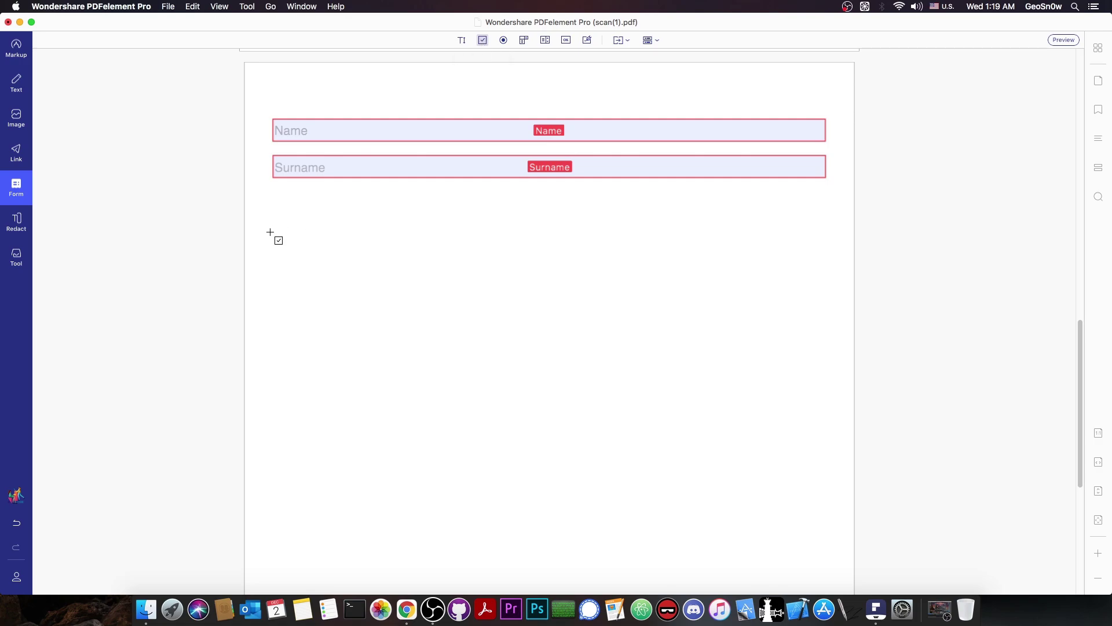
left_click(275, 200)
left_click_drag(275, 202, 830, 222)
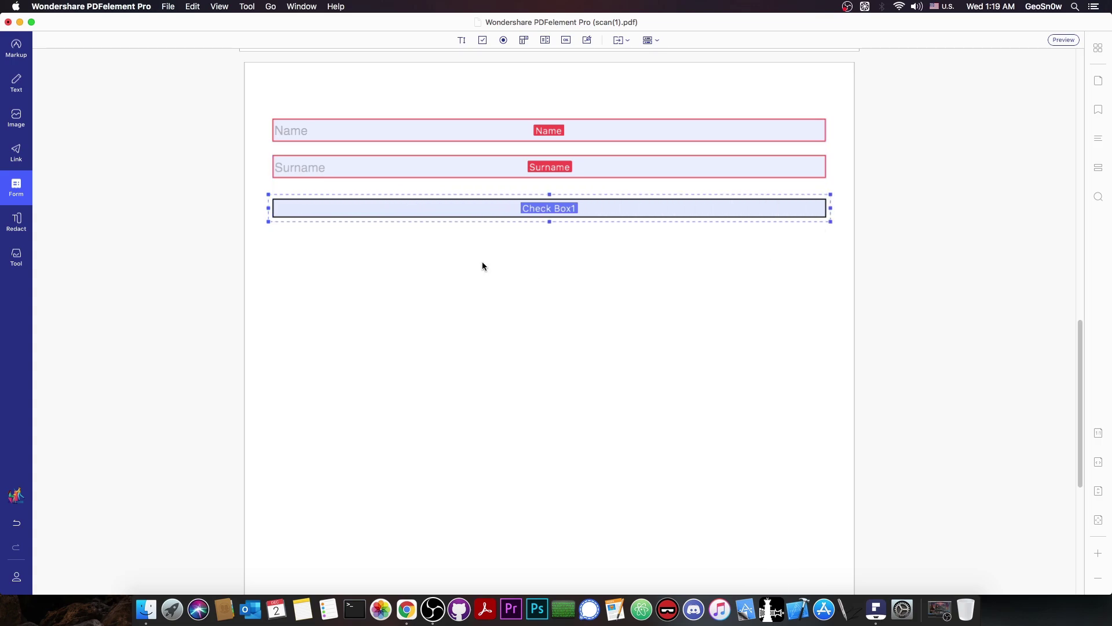
double_click(535, 211)
triple_click(1037, 85)
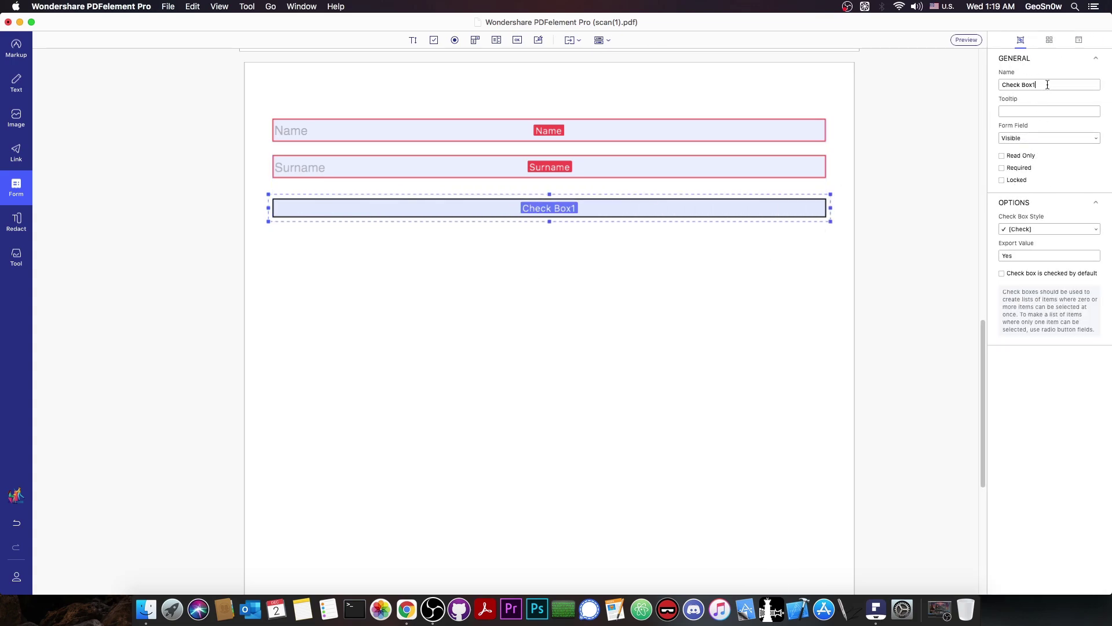
type("Terms and Conditions")
key("Return")
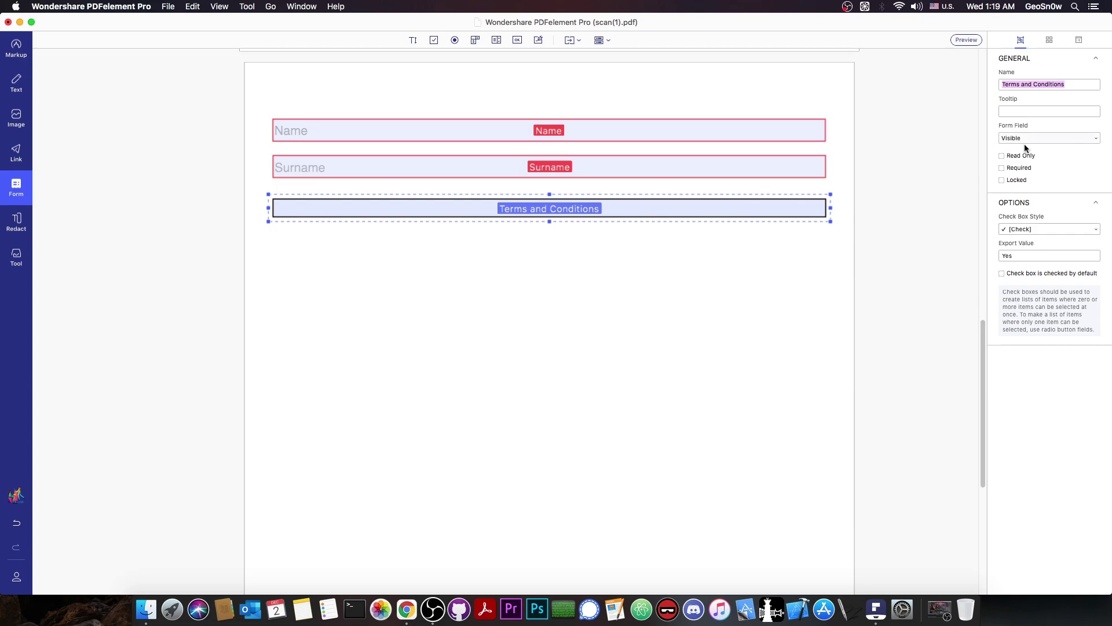
left_click(1022, 168)
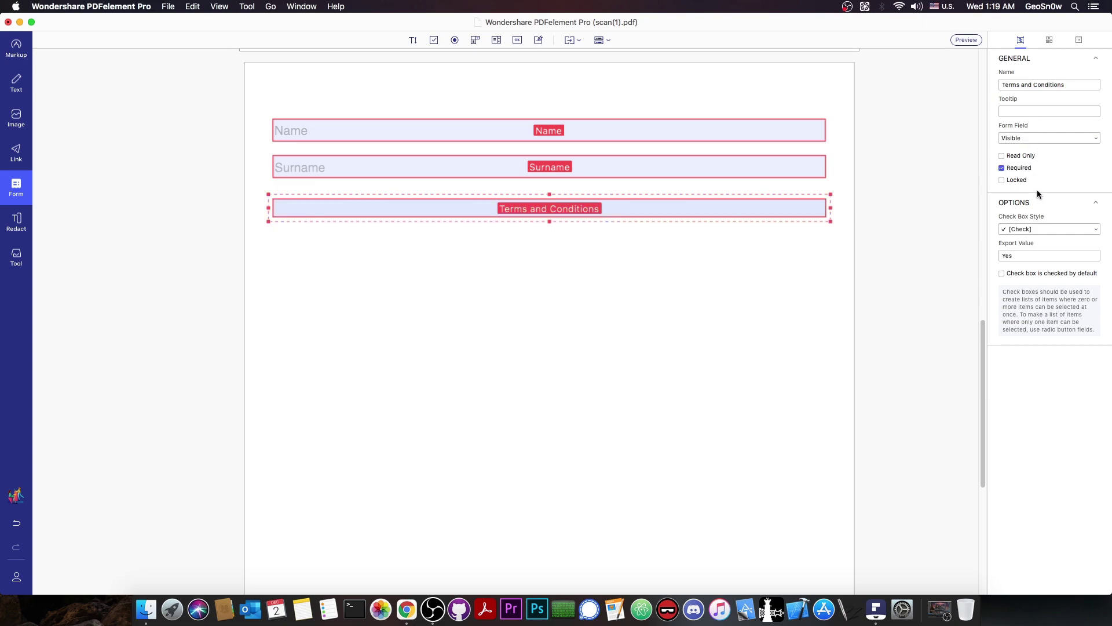
left_click(1043, 229)
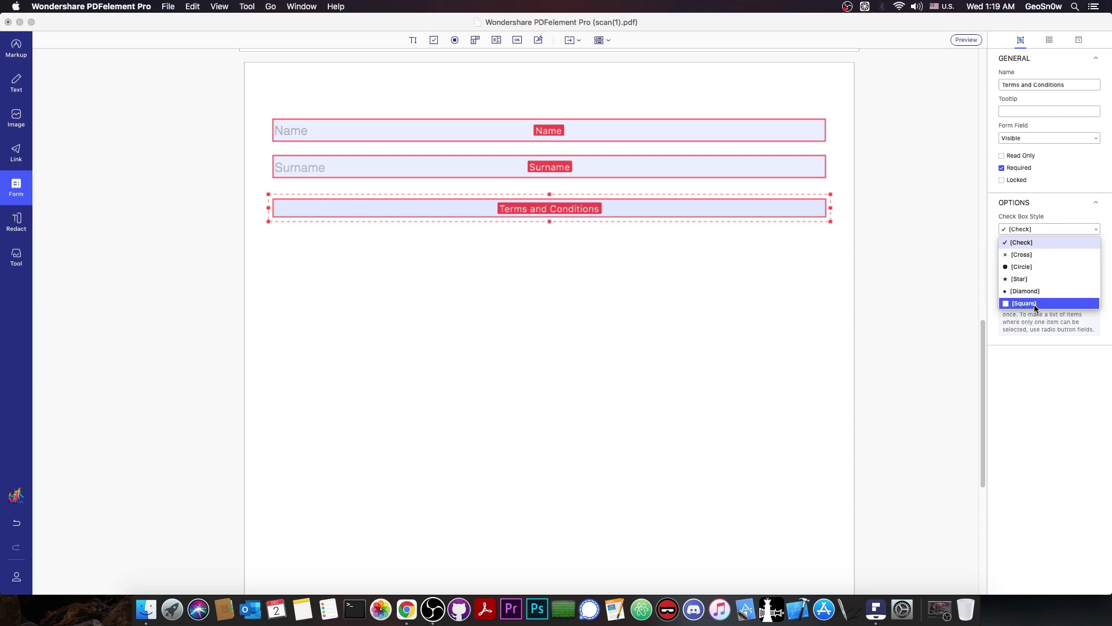
left_click(1045, 385)
left_click_drag(549, 222, 547, 233)
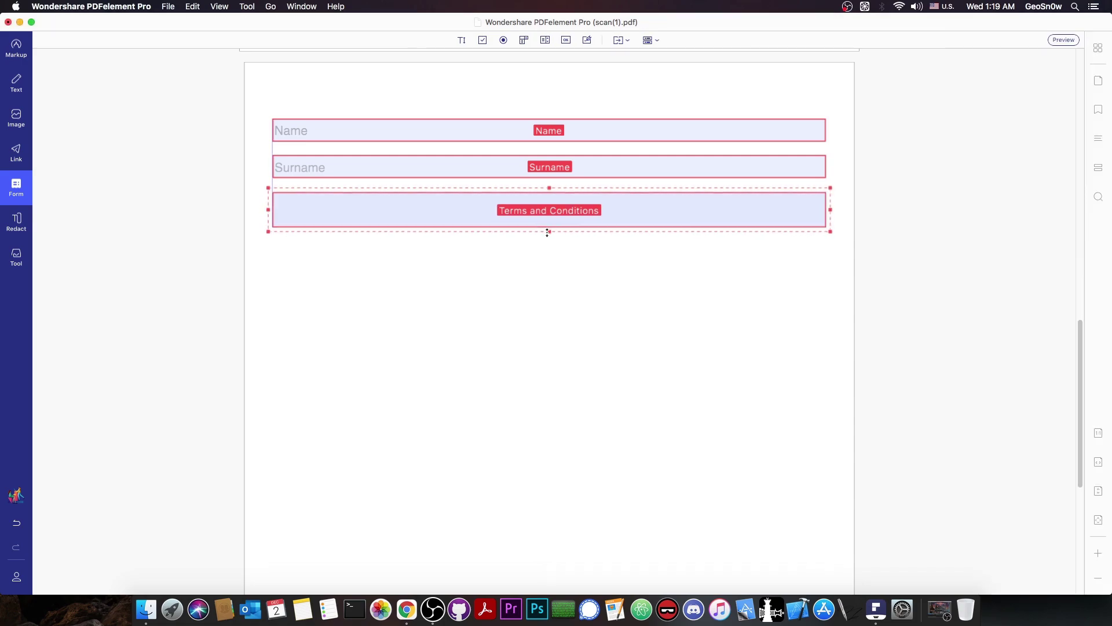
left_click(564, 287)
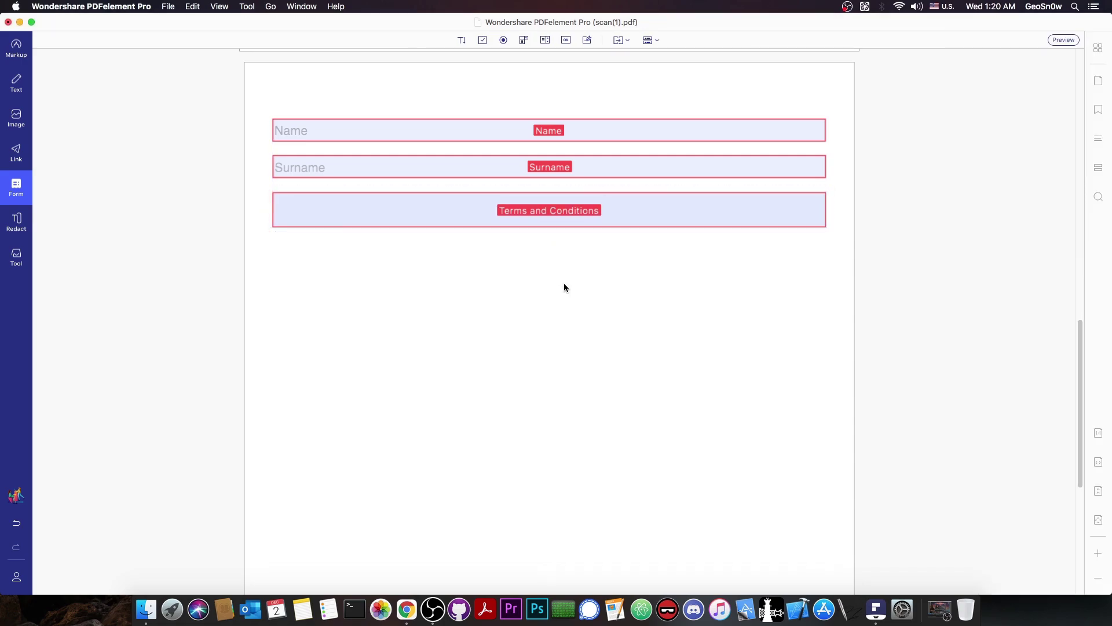
Place a Dropdown1 list field below the checkbox
left_click(524, 40)
left_click(288, 260)
left_click_drag(289, 258, 427, 255)
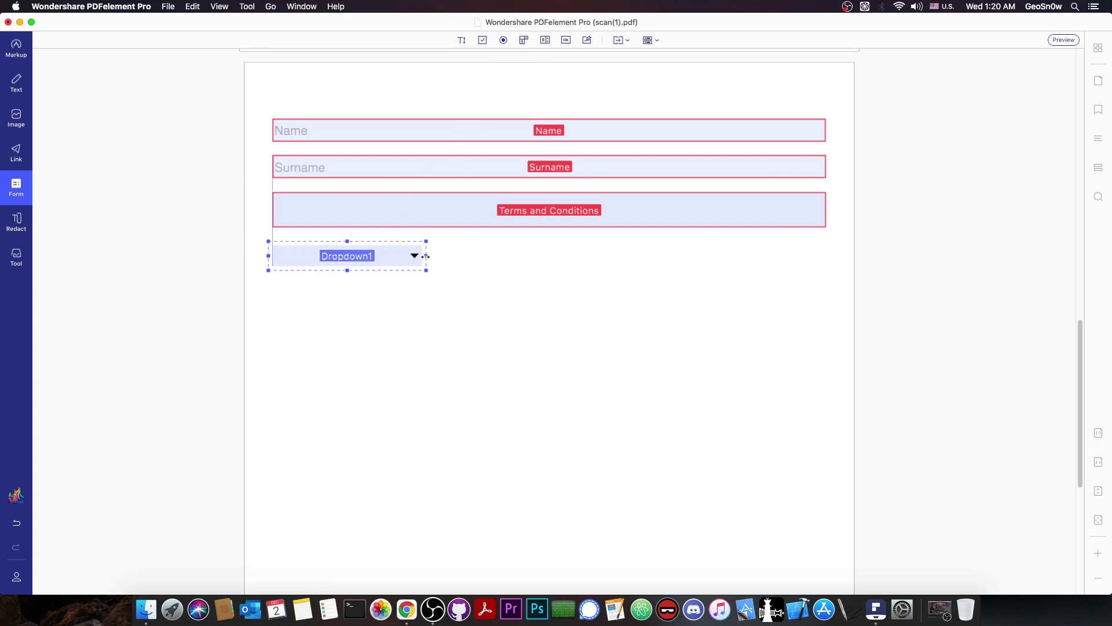
Add a wide, centred button named and labelled 'Submit', then preview the form
left_click(566, 40)
left_click(443, 320)
left_click_drag(443, 319, 553, 295)
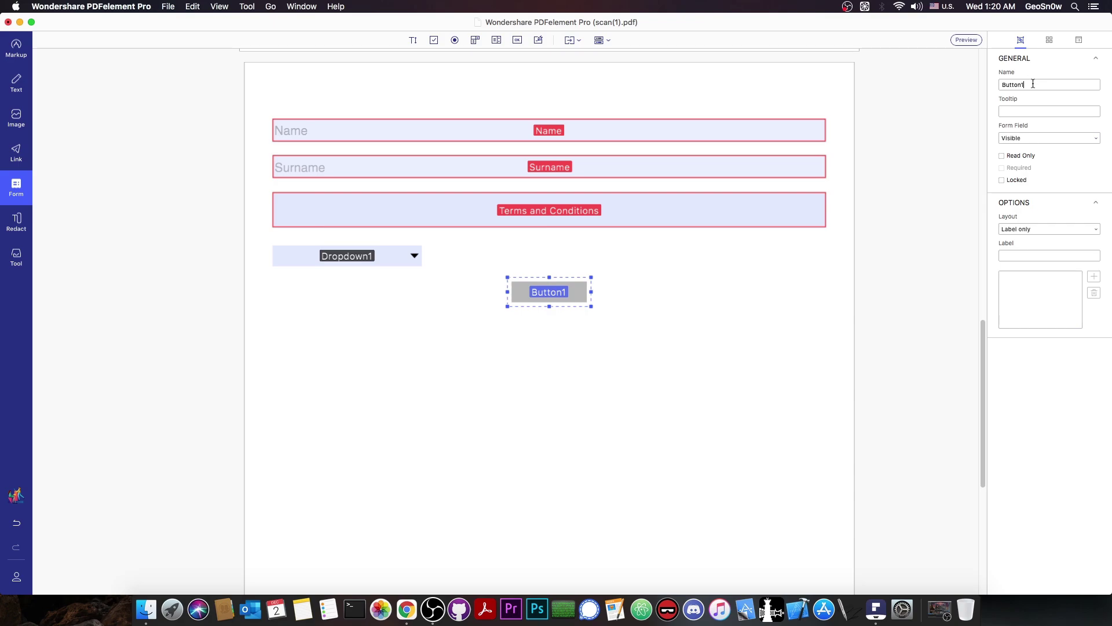
double_click(1033, 83)
type("s")
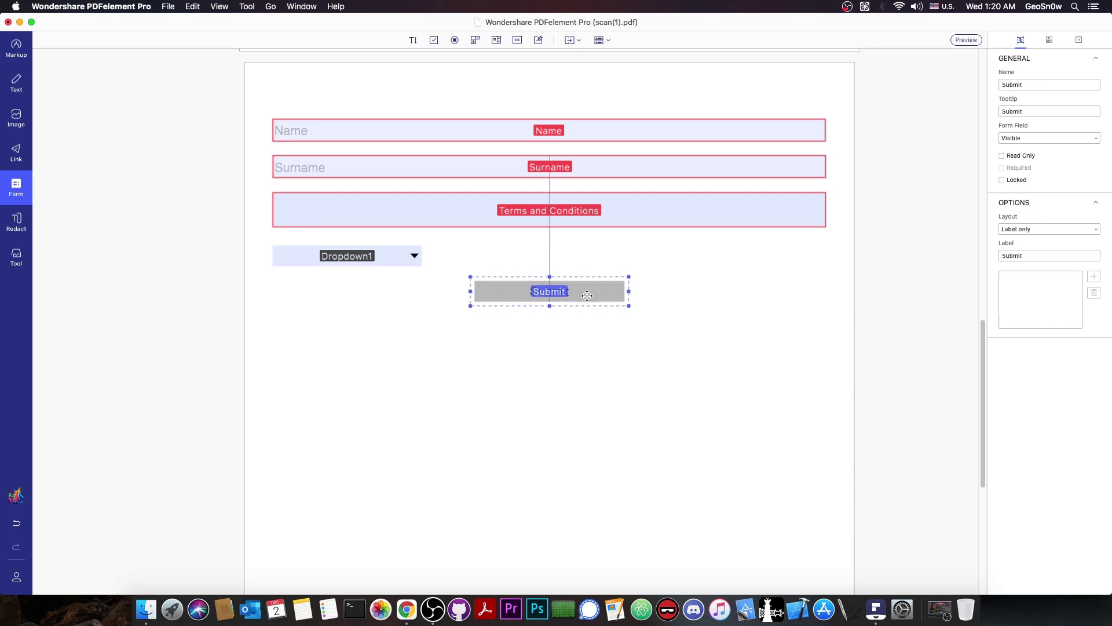
left_click_drag(584, 290, 592, 295)
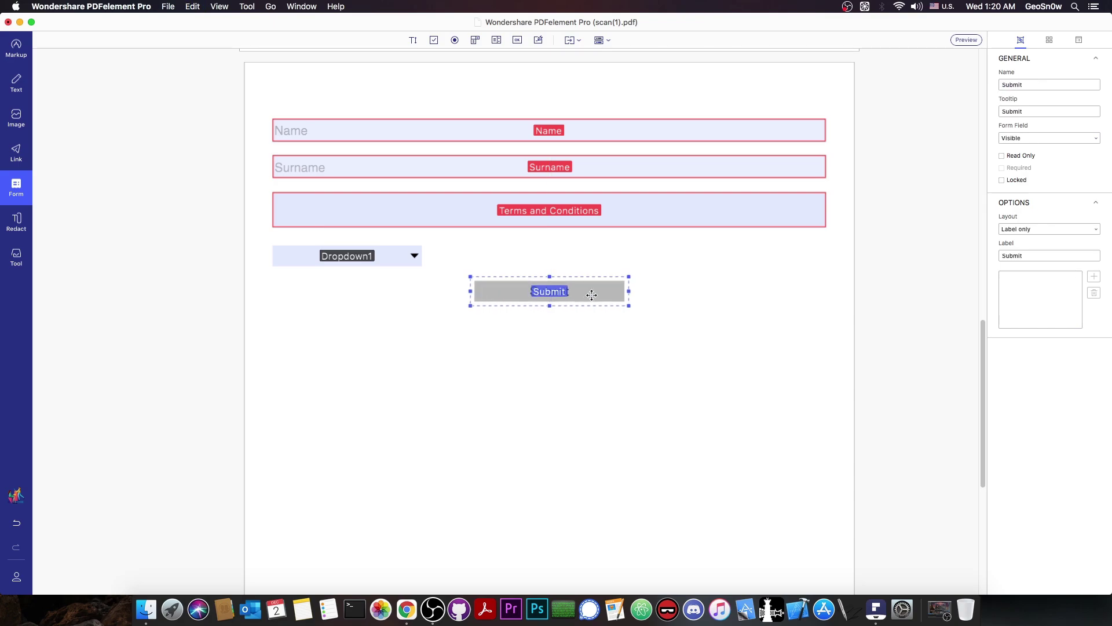
left_click(978, 41)
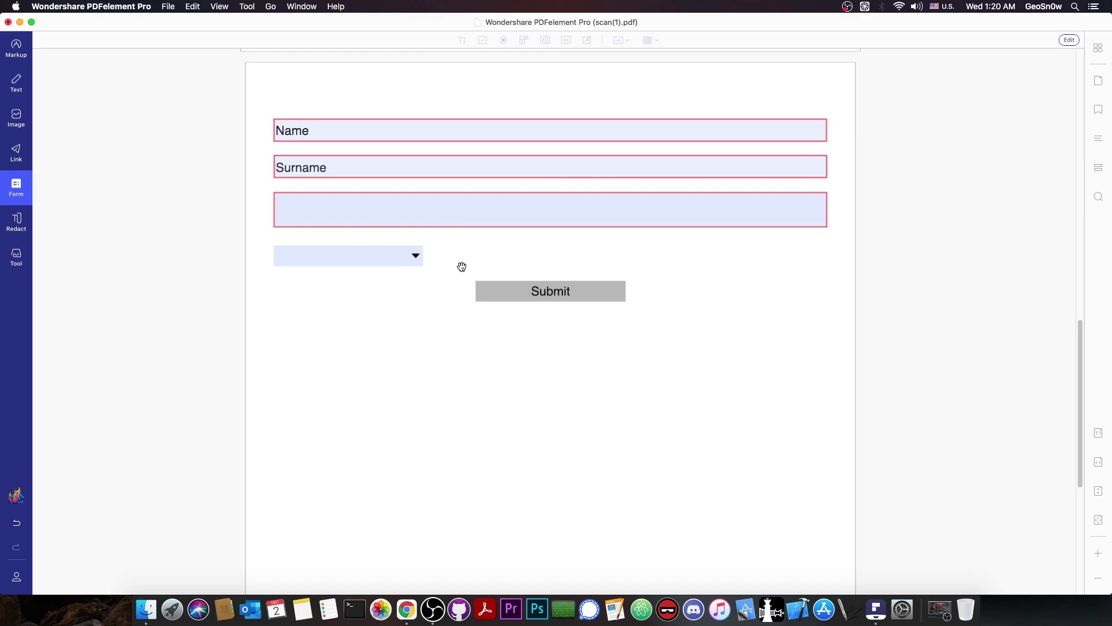
Tick the Terms and Conditions box and clear test text typed into Surname
left_click(572, 228)
left_click(567, 218)
left_click(569, 216)
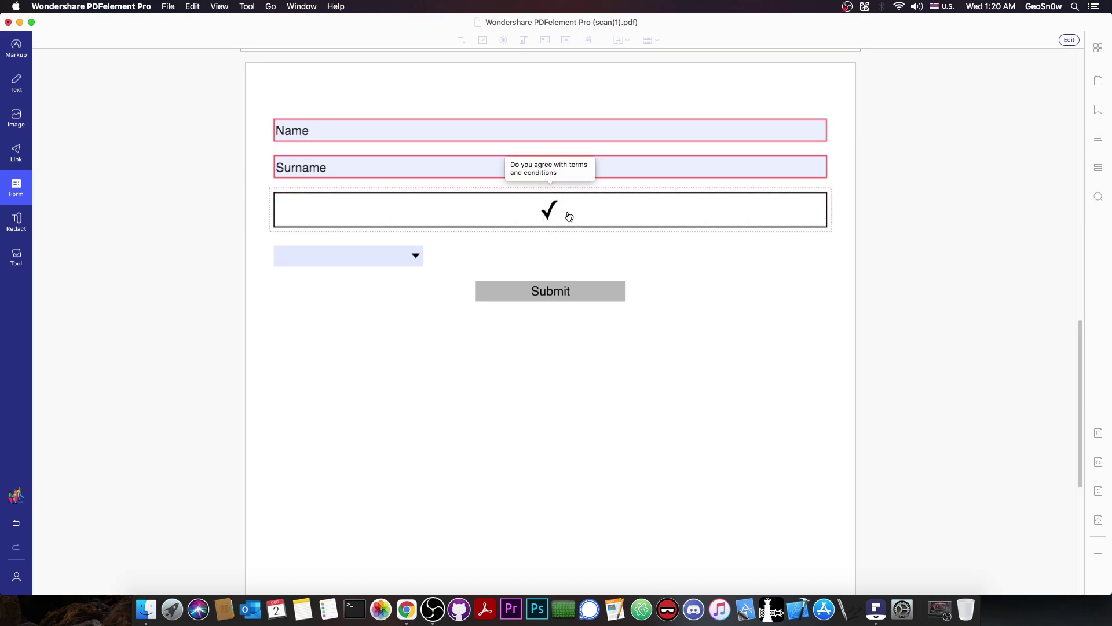
left_click(398, 170)
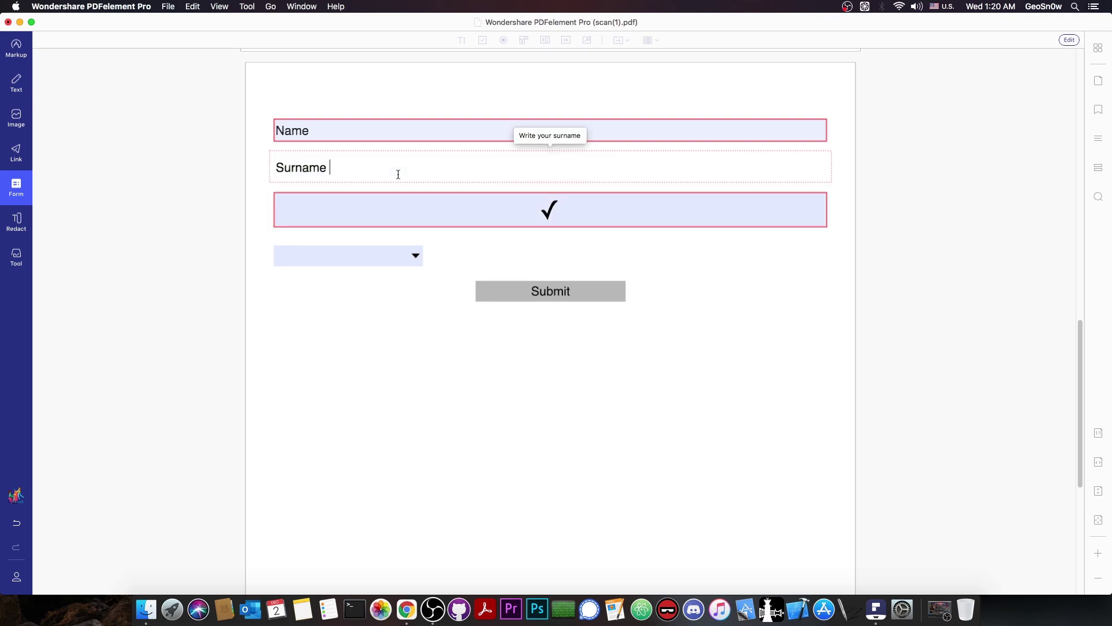
type("fdghfdhfdhf")
left_click_drag(412, 171, 269, 160)
key("BackSpace")
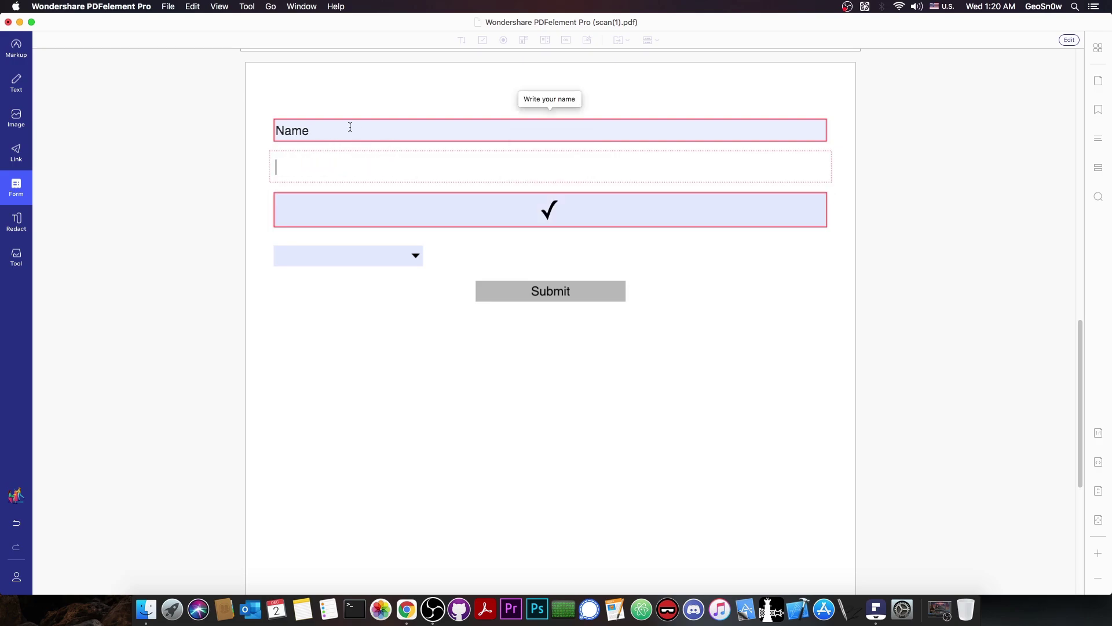
Enter a sample first name and surname, tabbing on through the checkbox and dropdown
left_click_drag(351, 128, 204, 114)
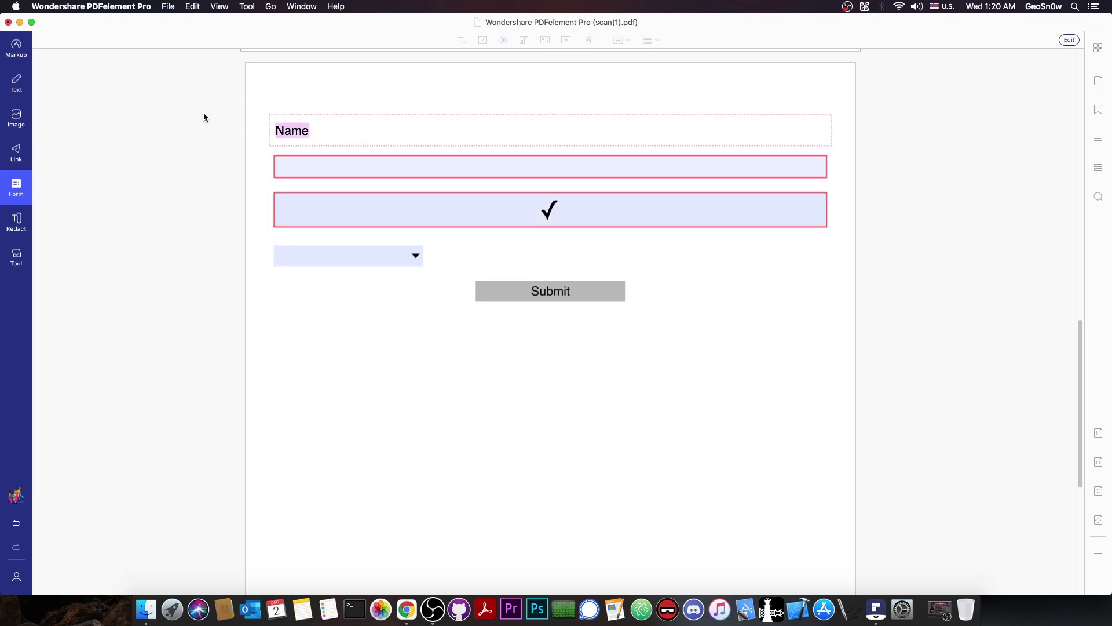
type("John")
key("Tab")
type("Doe")
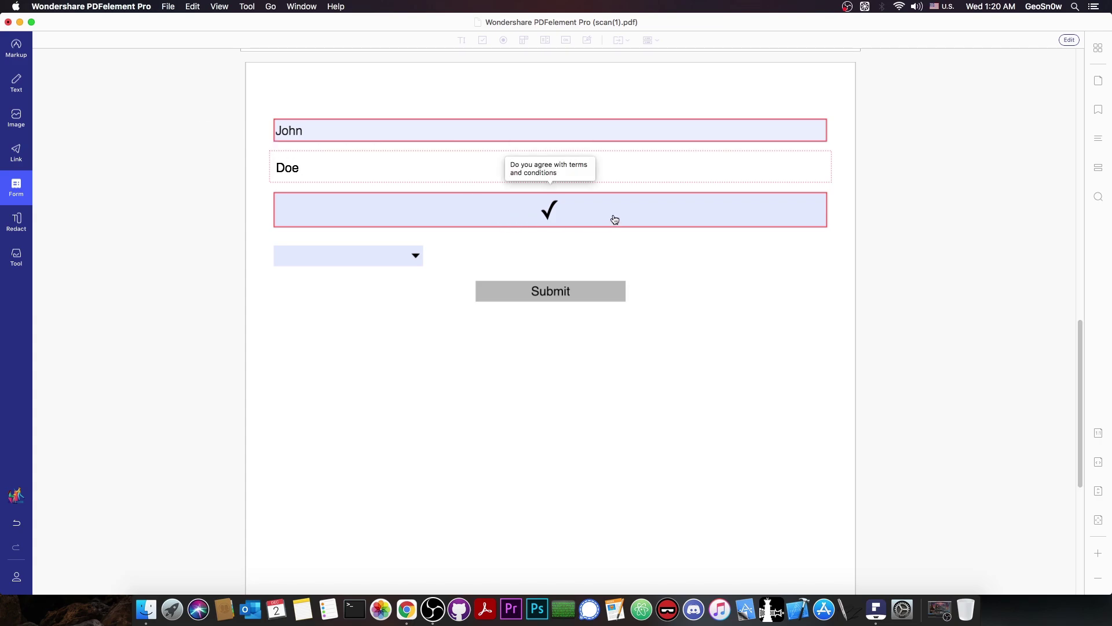
key("Tab")
key("Tab")
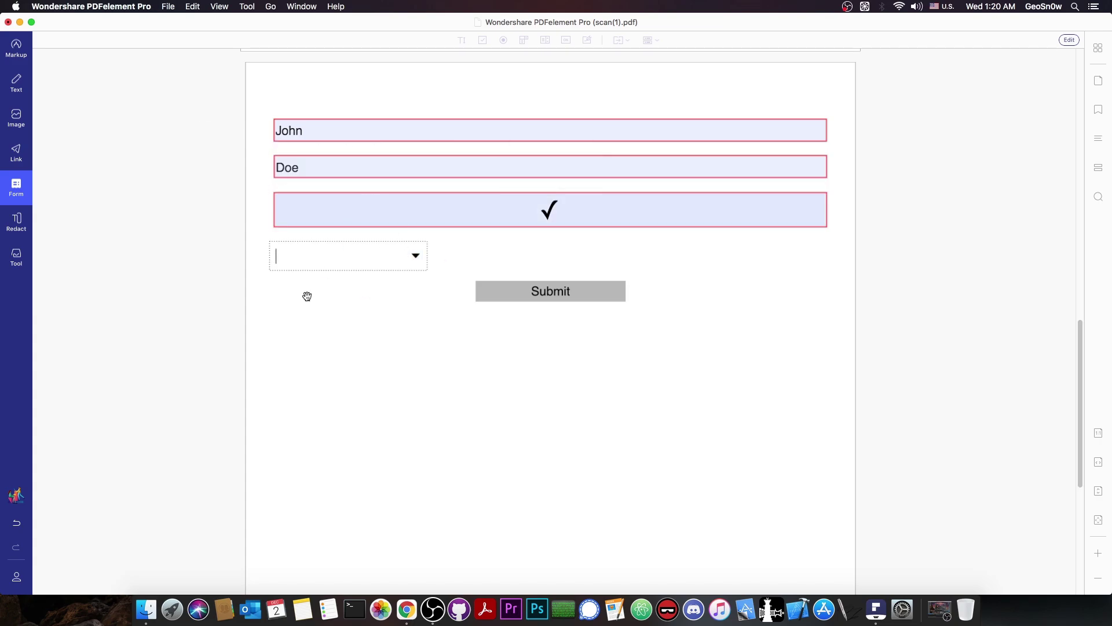
key("Tab")
Back in form editing, open the Submit button's properties on the Appearance tab
left_click(1069, 40)
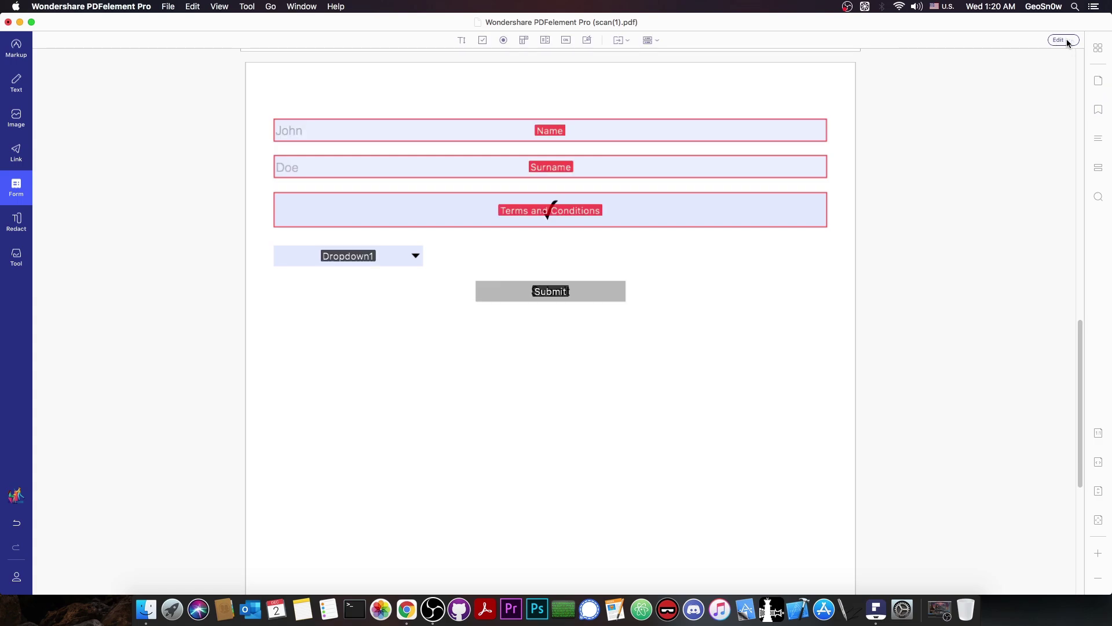
left_click(614, 284)
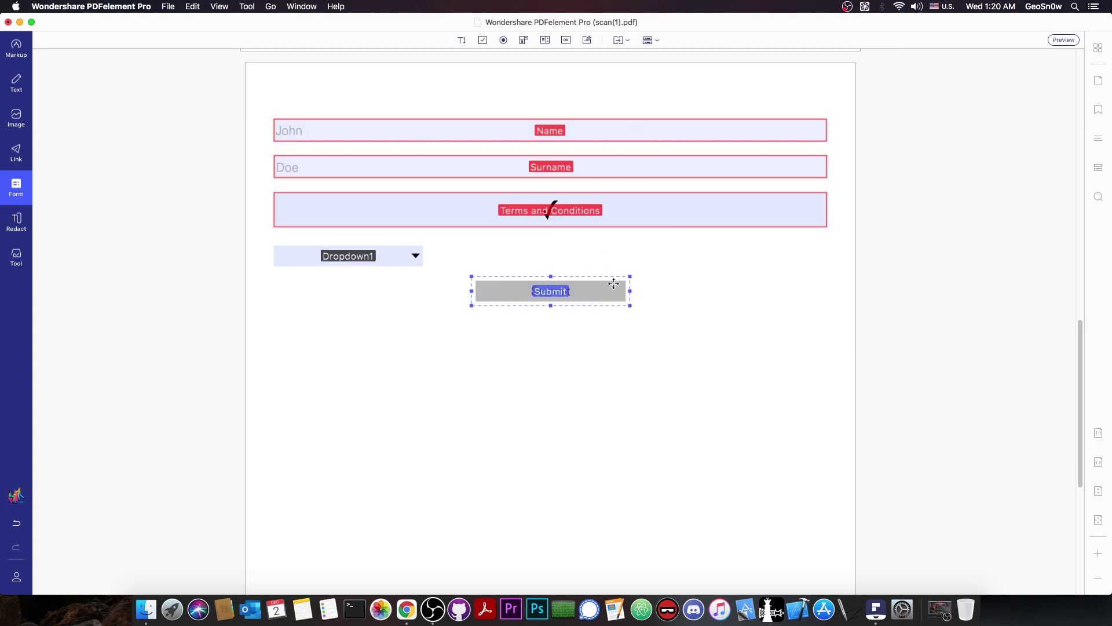
left_click_drag(571, 300, 573, 302)
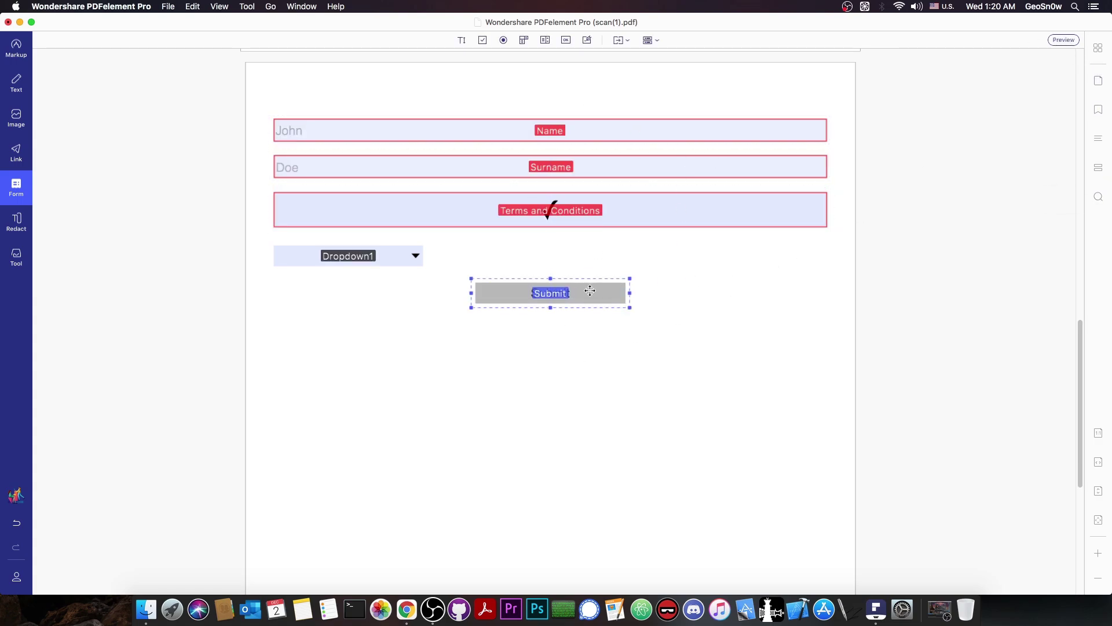
double_click(588, 288)
left_click(1050, 40)
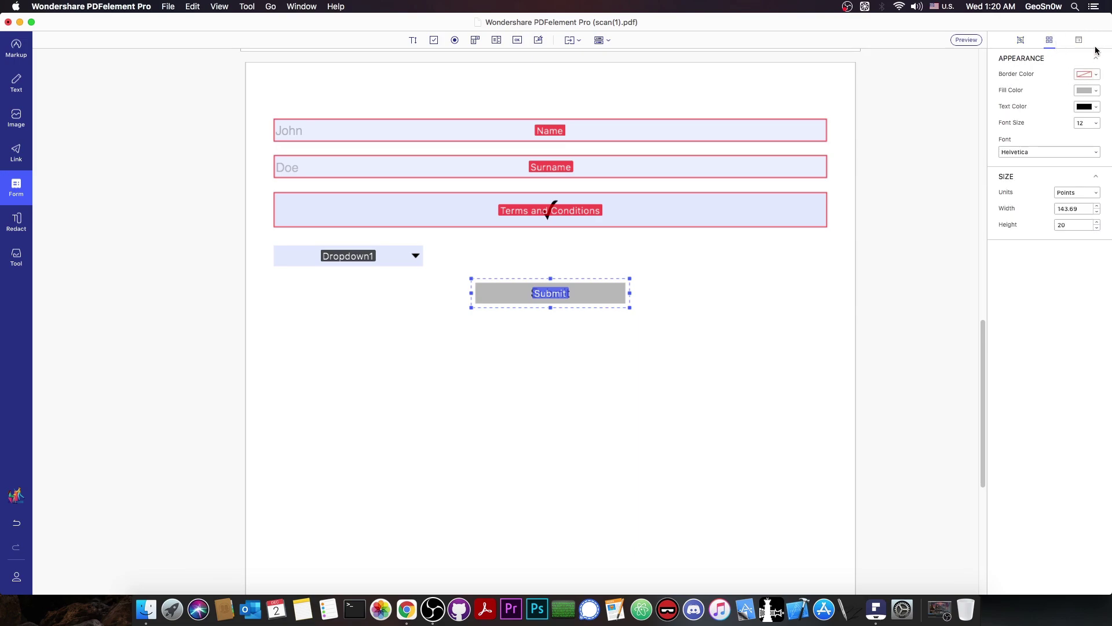
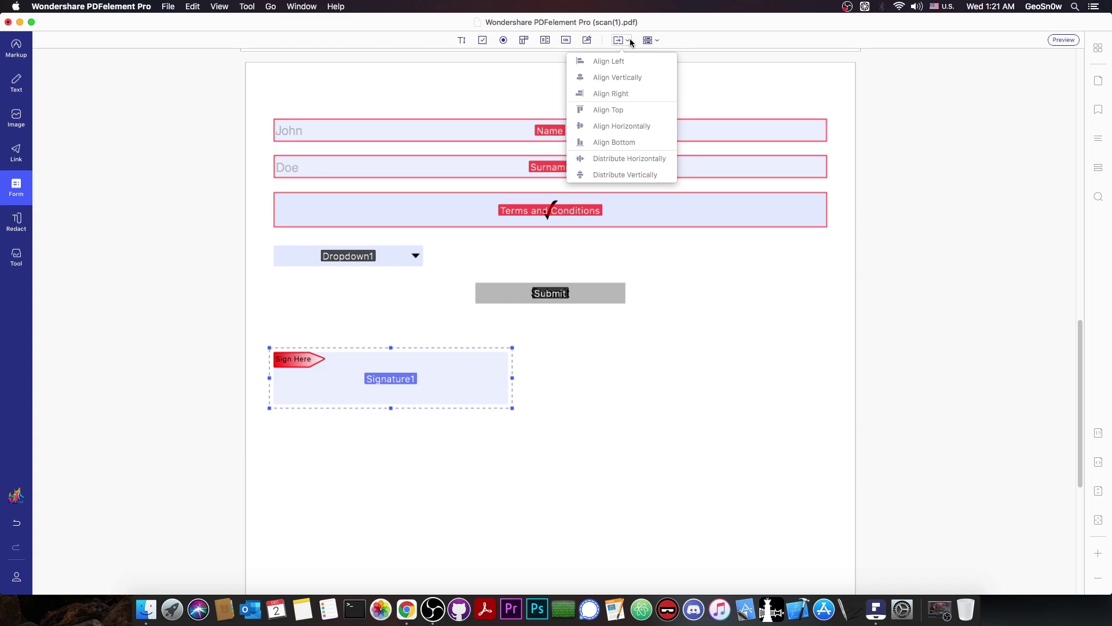
Open the form field options list and dismiss it without choosing anything
left_click(650, 40)
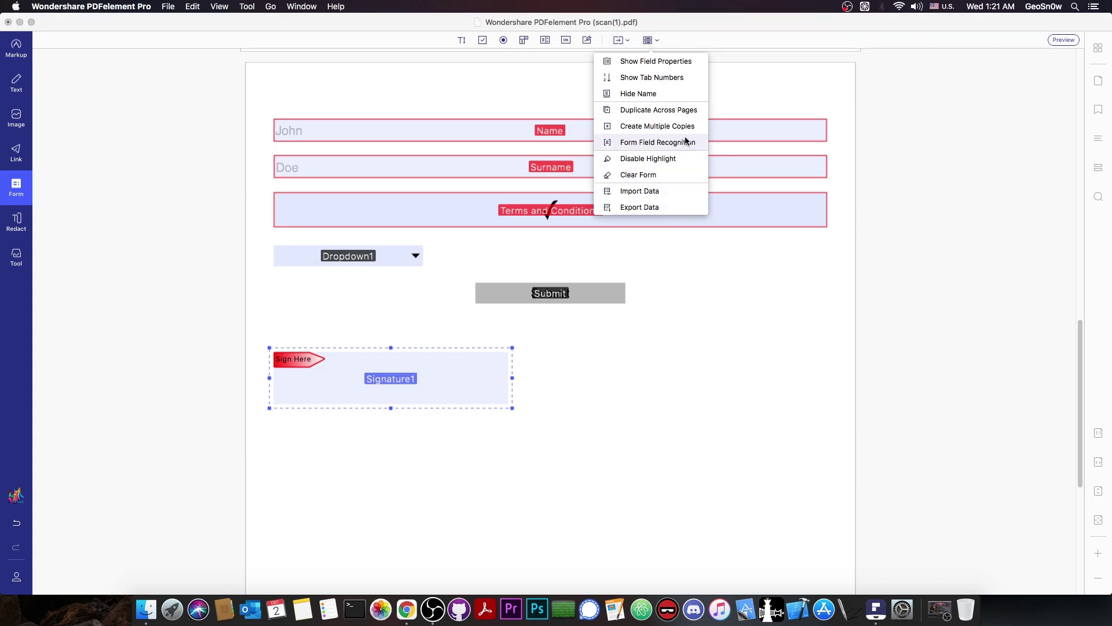
left_click(713, 335)
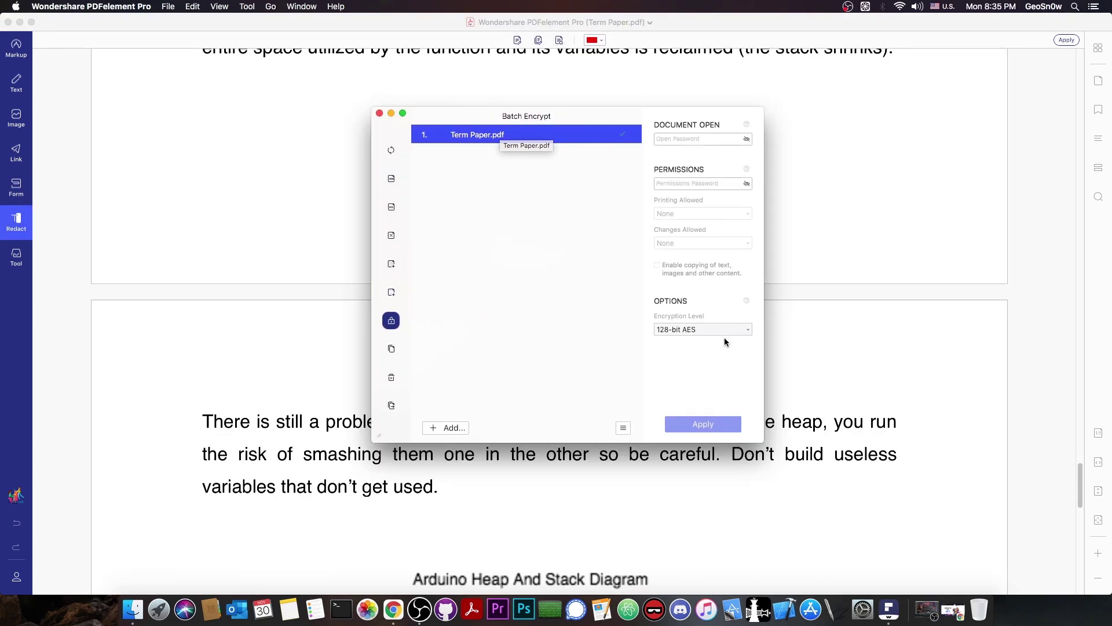
Encrypt Term Paper.pdf with 256-bit AES and an open password, saving the copy to the Desktop
left_click(693, 331)
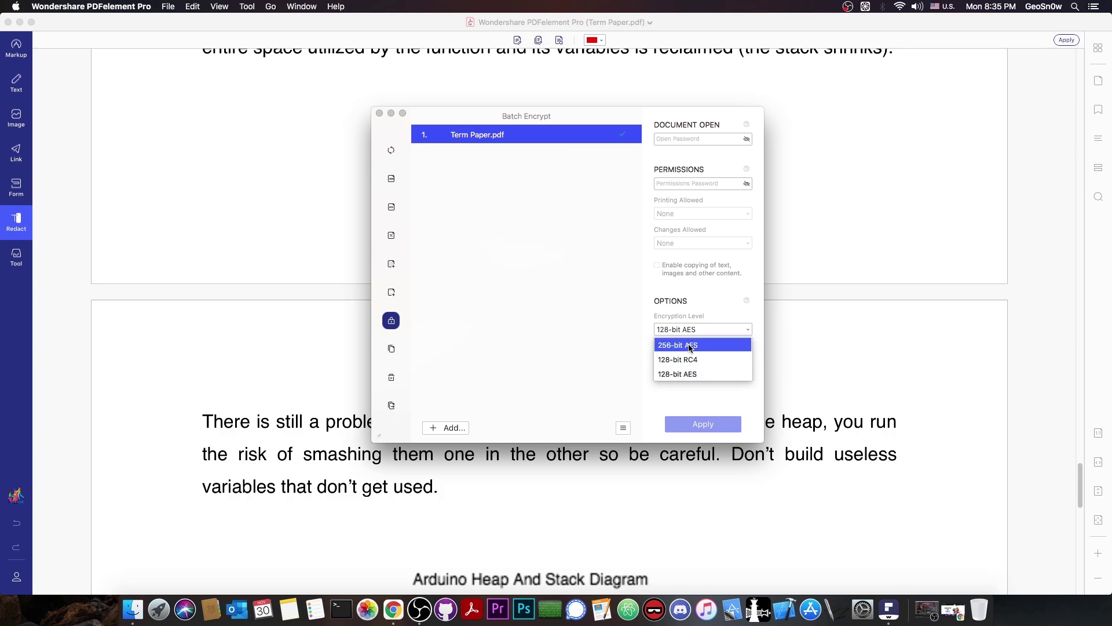
left_click(679, 345)
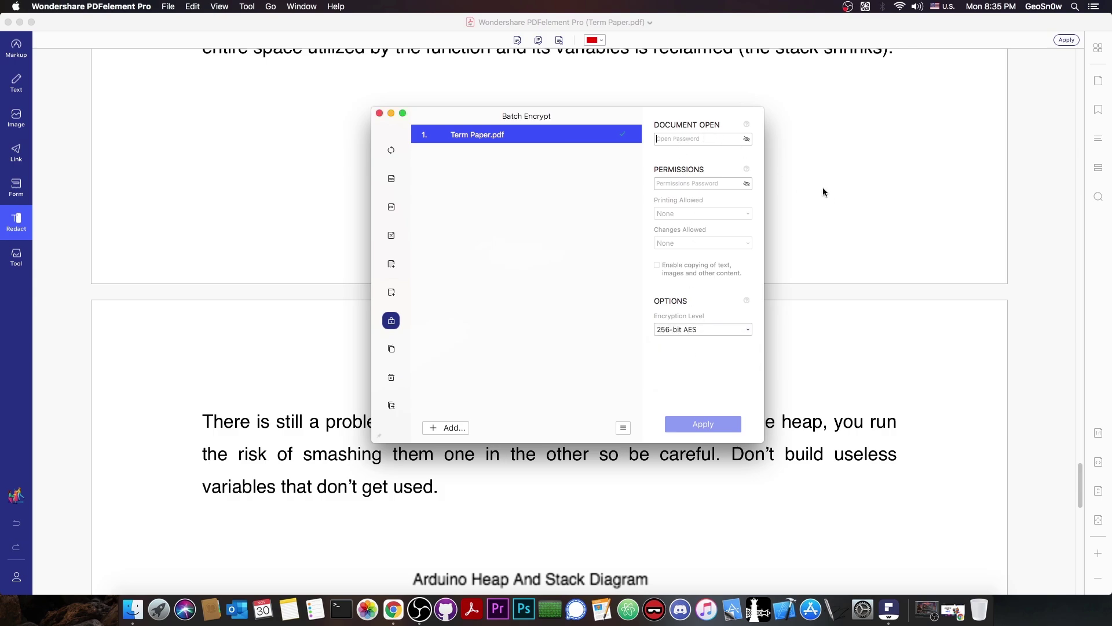
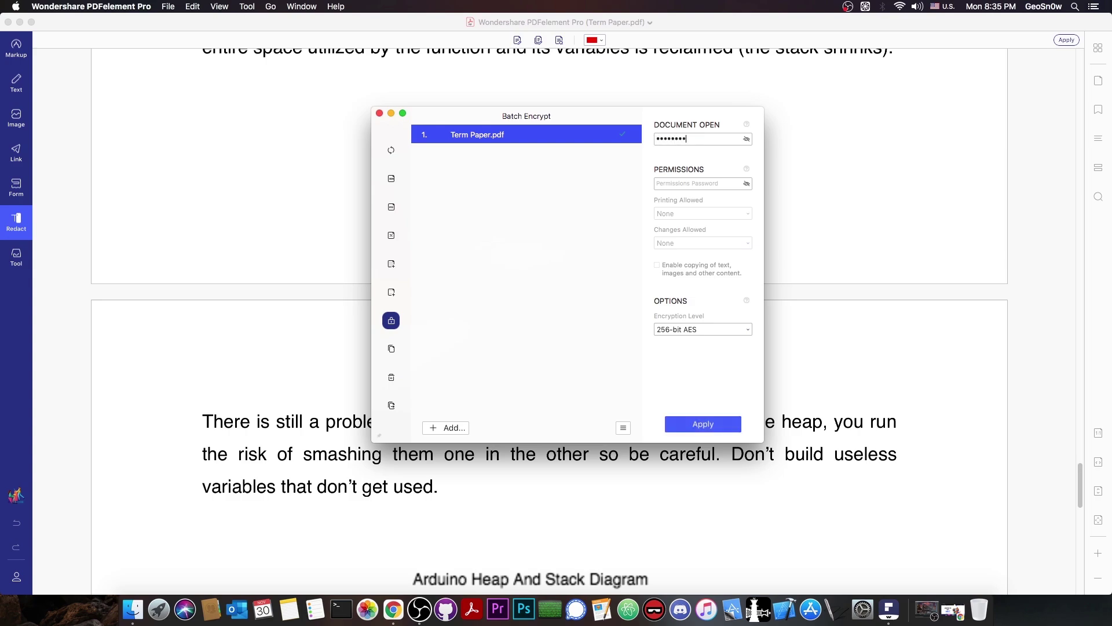
left_click(726, 428)
left_click(760, 355)
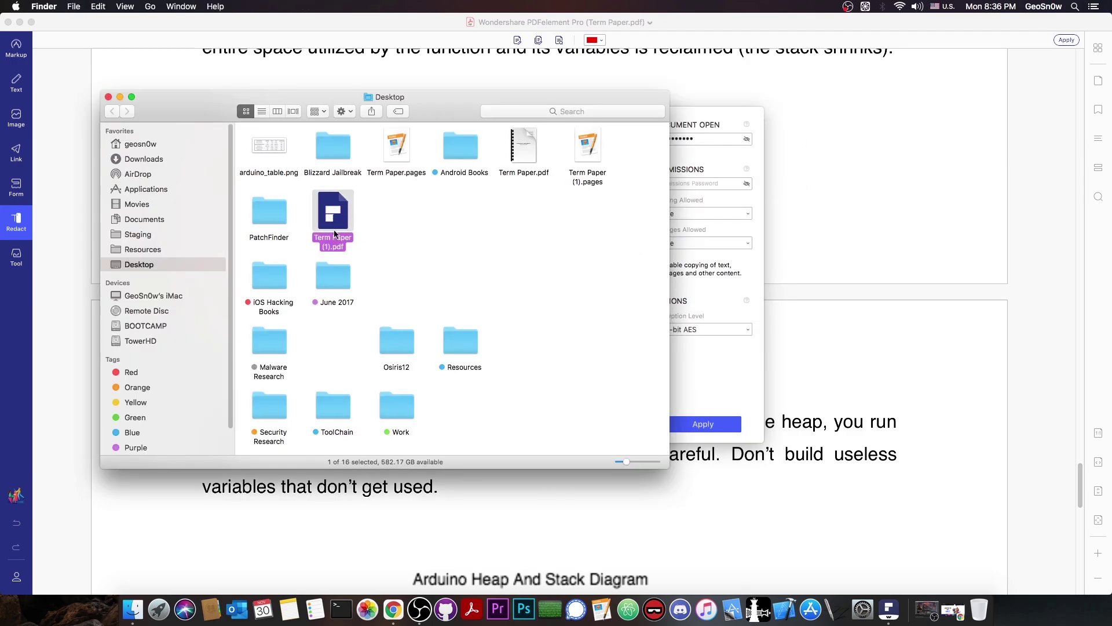
Close both windows, trash four desktop files, and move Term Paper (1).pdf near the top
left_click(7, 22)
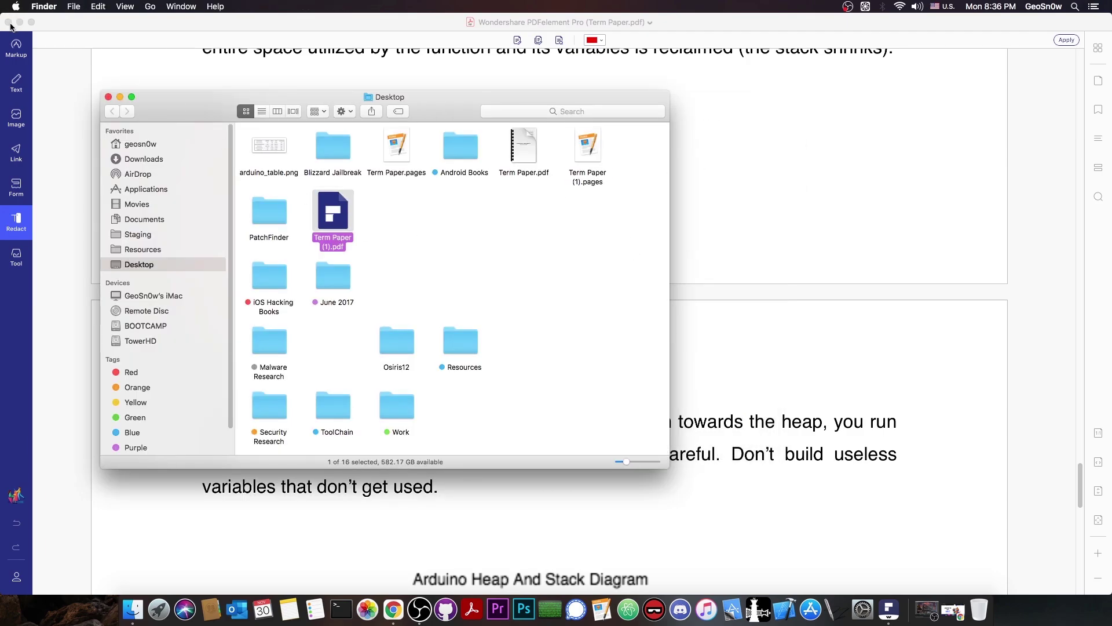
left_click(109, 97)
left_click_drag(982, 296, 985, 100)
key("cmd+BackSpace")
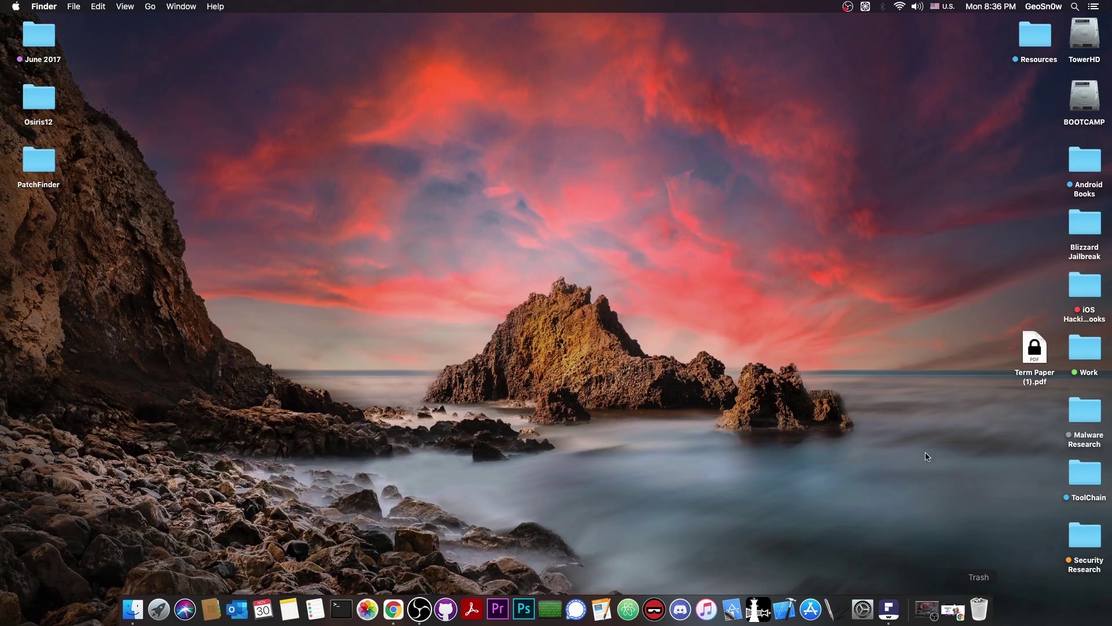
left_click_drag(1034, 349, 997, 96)
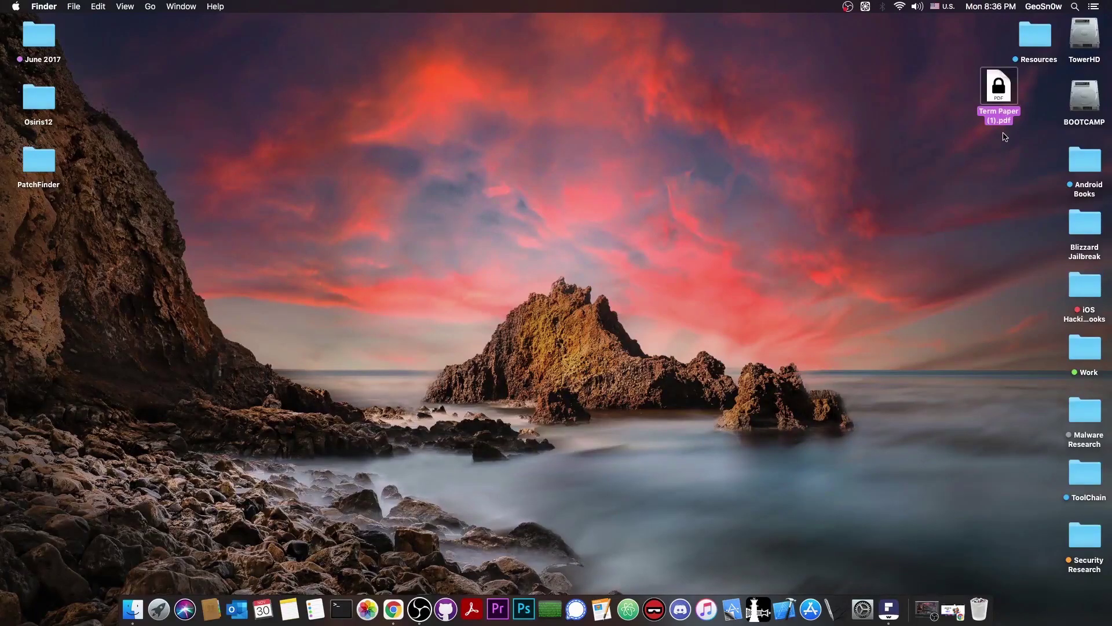
Unlock Term Paper (1).pdf with its password, scroll through it, close it, and restore Chrome
double_click(1004, 87)
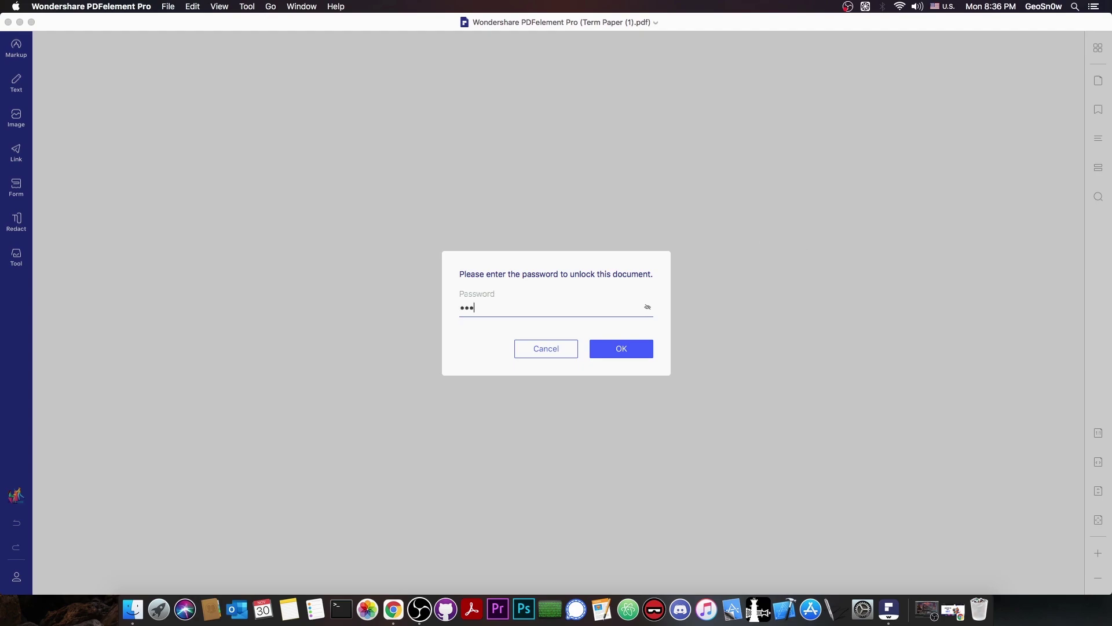
key("Return")
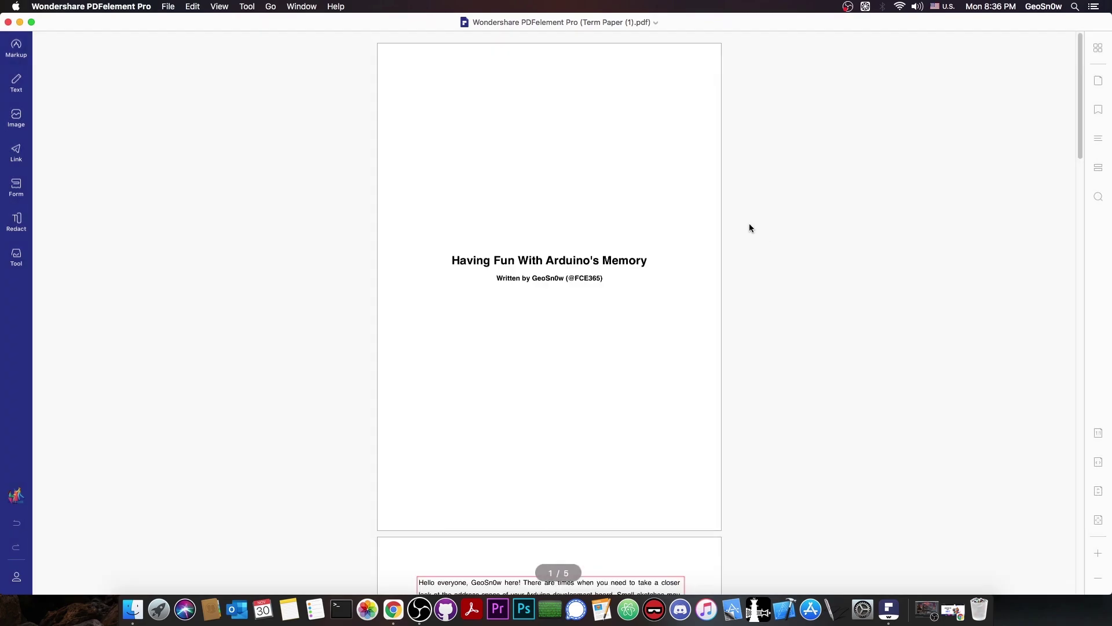
scroll(565, 337, "down", 10)
scroll(564, 337, "down", 20)
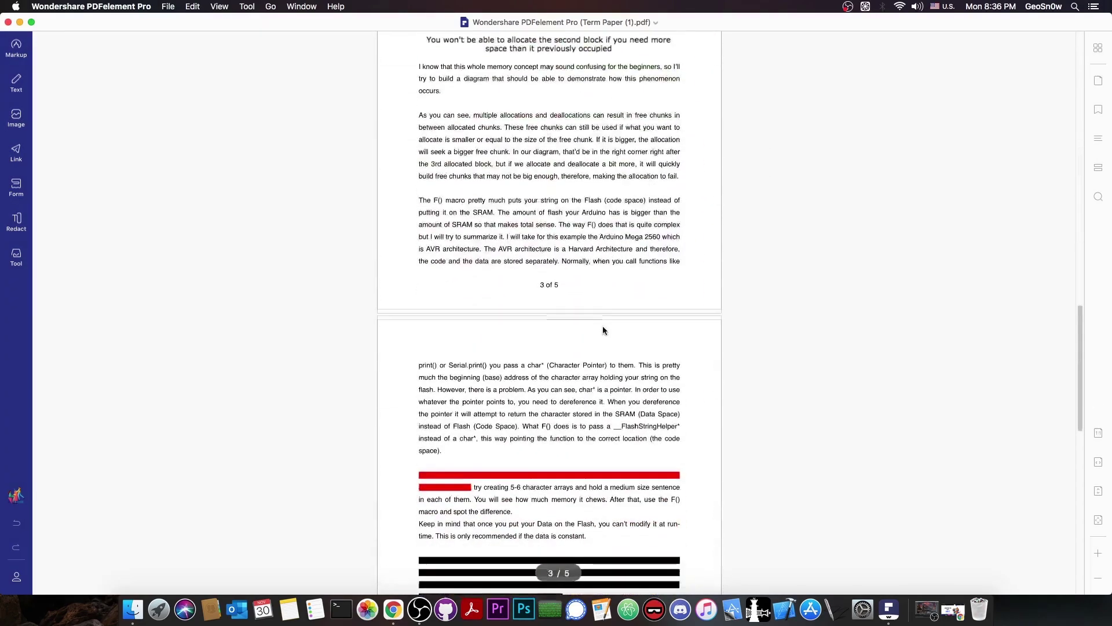
left_click(9, 23)
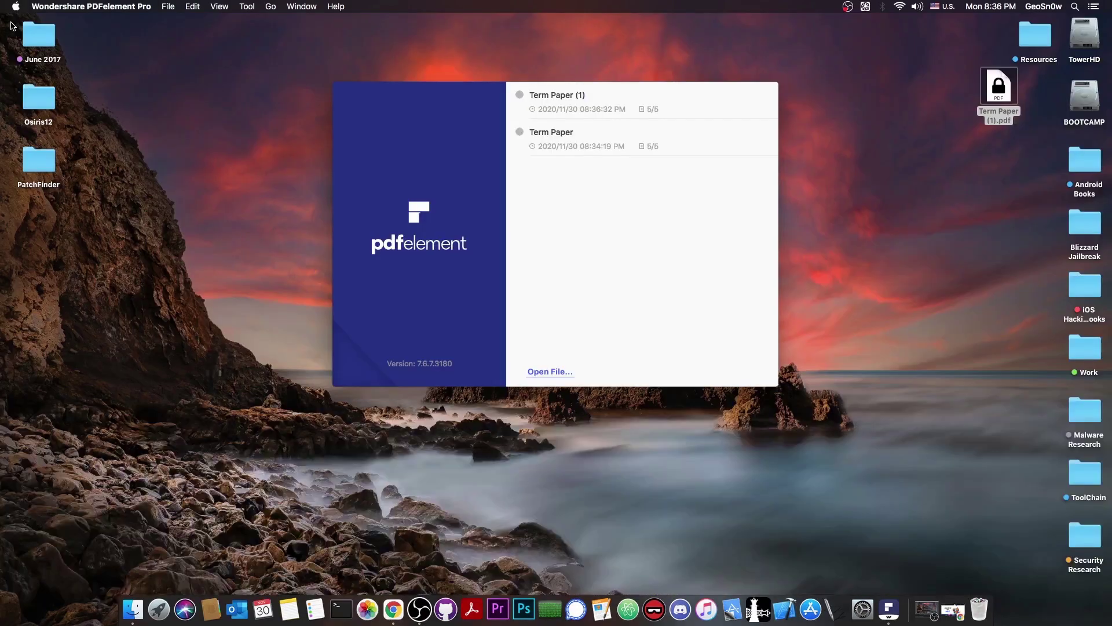
left_click(953, 609)
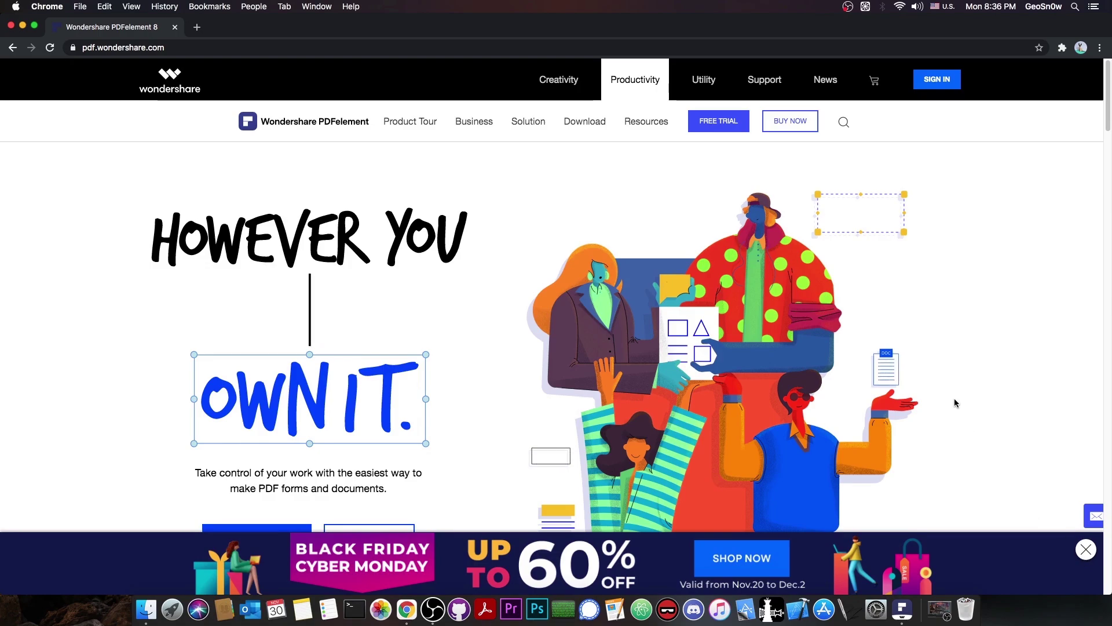
scroll(993, 394, "down", 10)
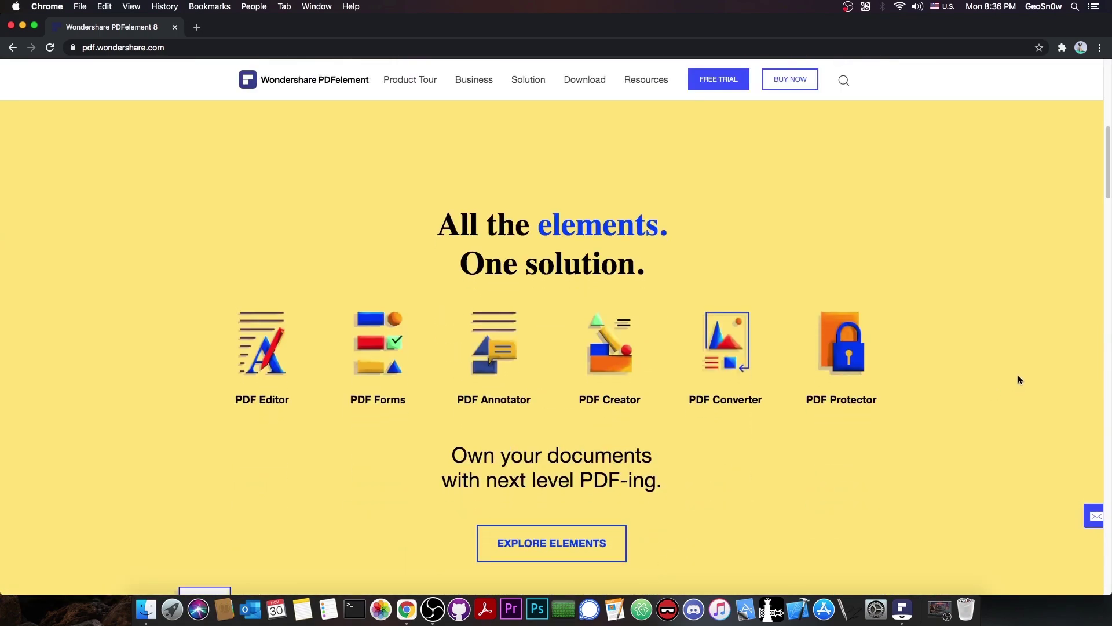
scroll(1019, 376, "down", 15)
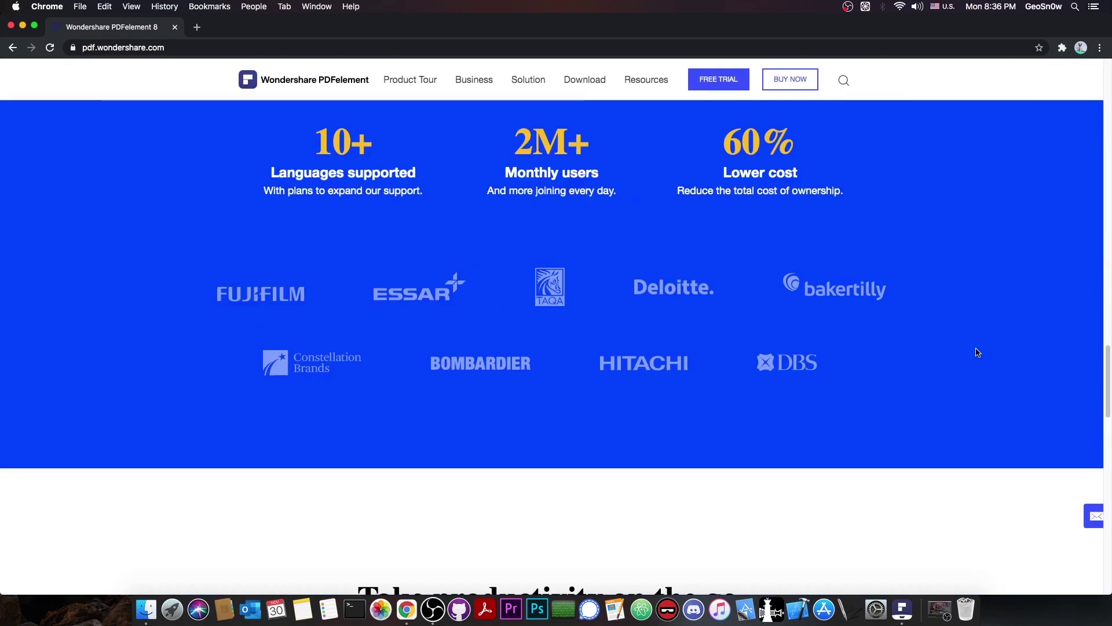